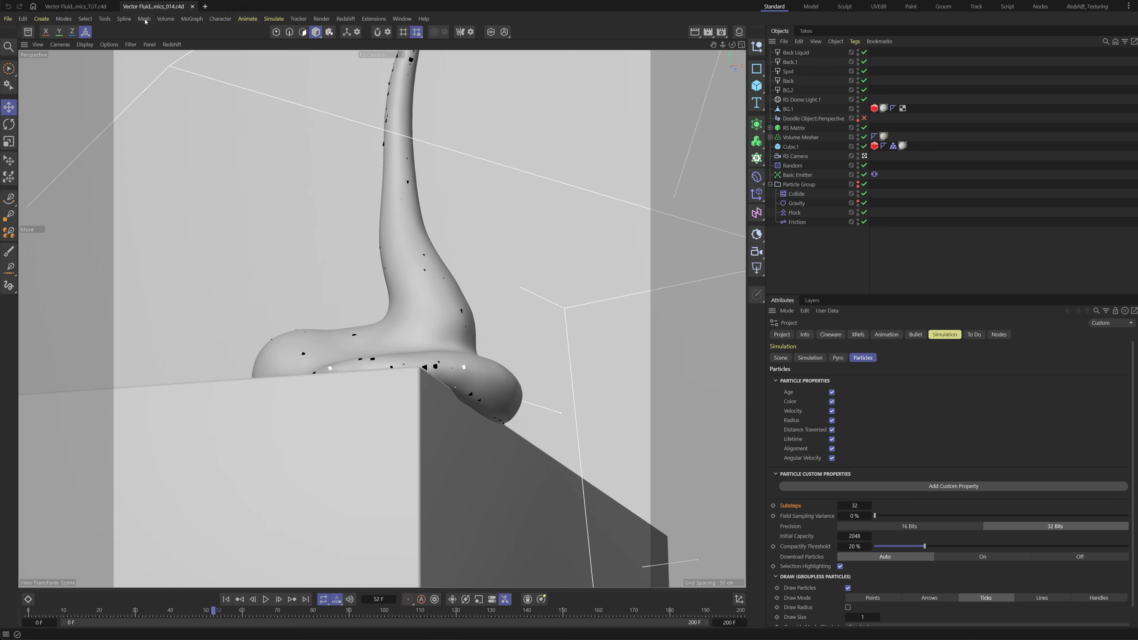
- Close the finished 014 project and, in the TUT scene, hide the BG backdrop inside the collapsed Setup group
{"action": "left_click", "coordinate": [193, 6]}
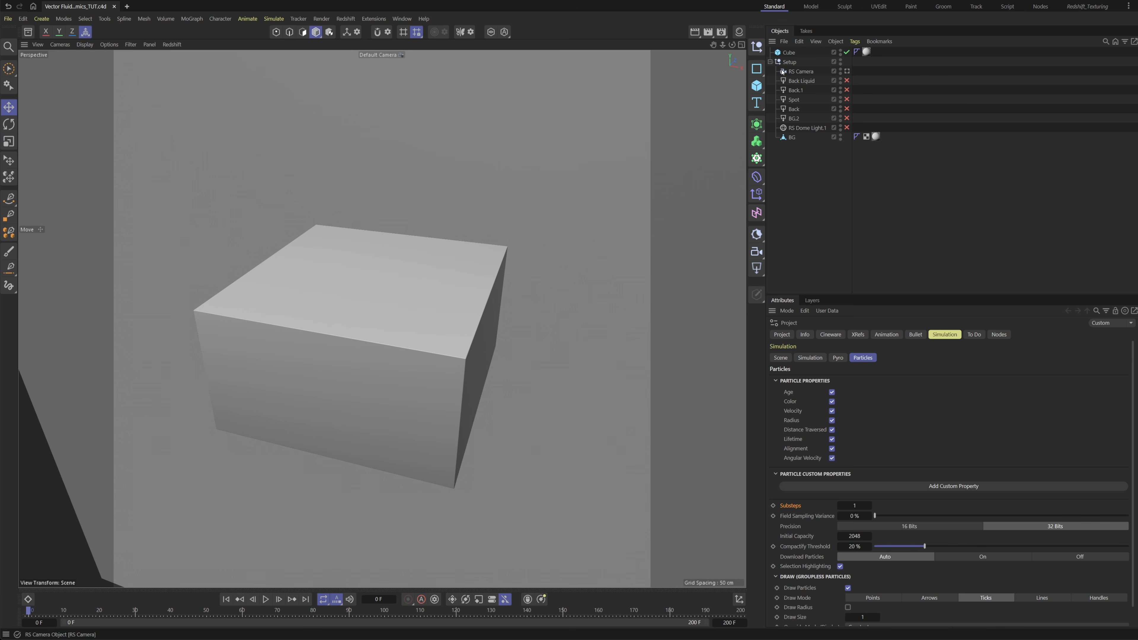
{"action": "left_click", "coordinate": [791, 137]}
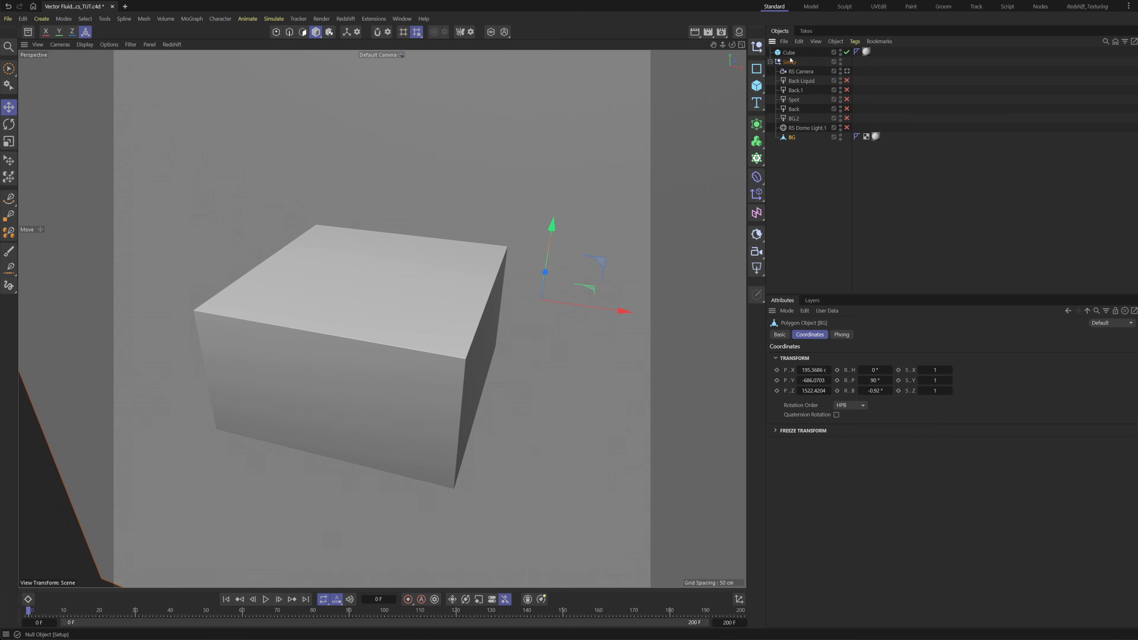
{"action": "left_click_drag", "start_coordinate": [365, 263], "coordinate": [377, 382], "text": "alt"}
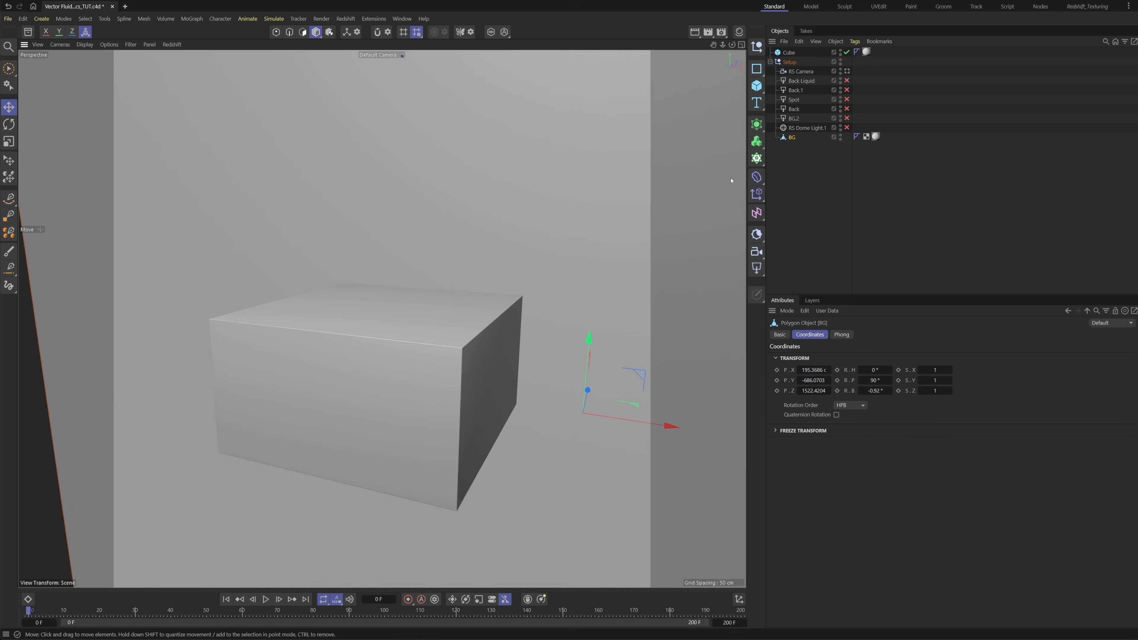
{"action": "left_click", "coordinate": [840, 135]}
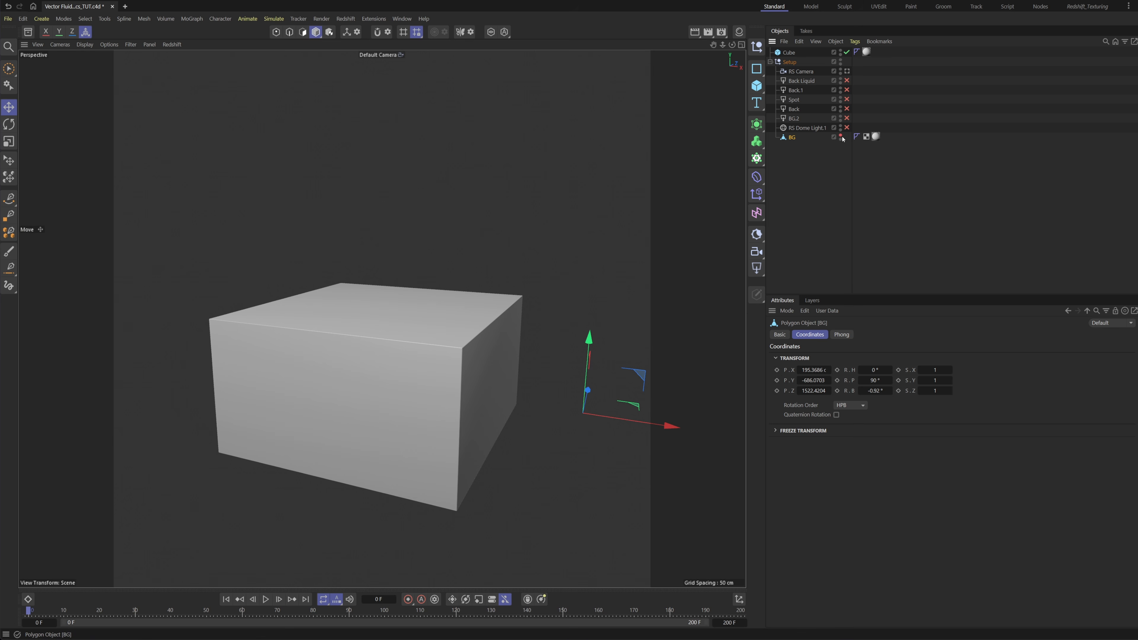
{"action": "left_click", "coordinate": [771, 61]}
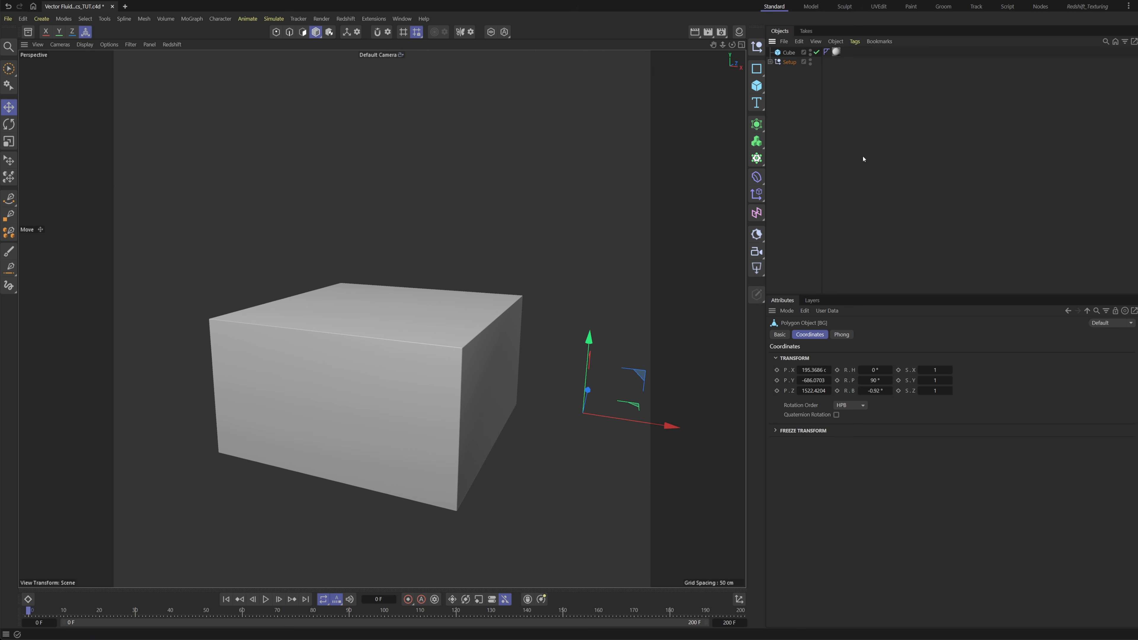
{"action": "left_click", "coordinate": [863, 156]}
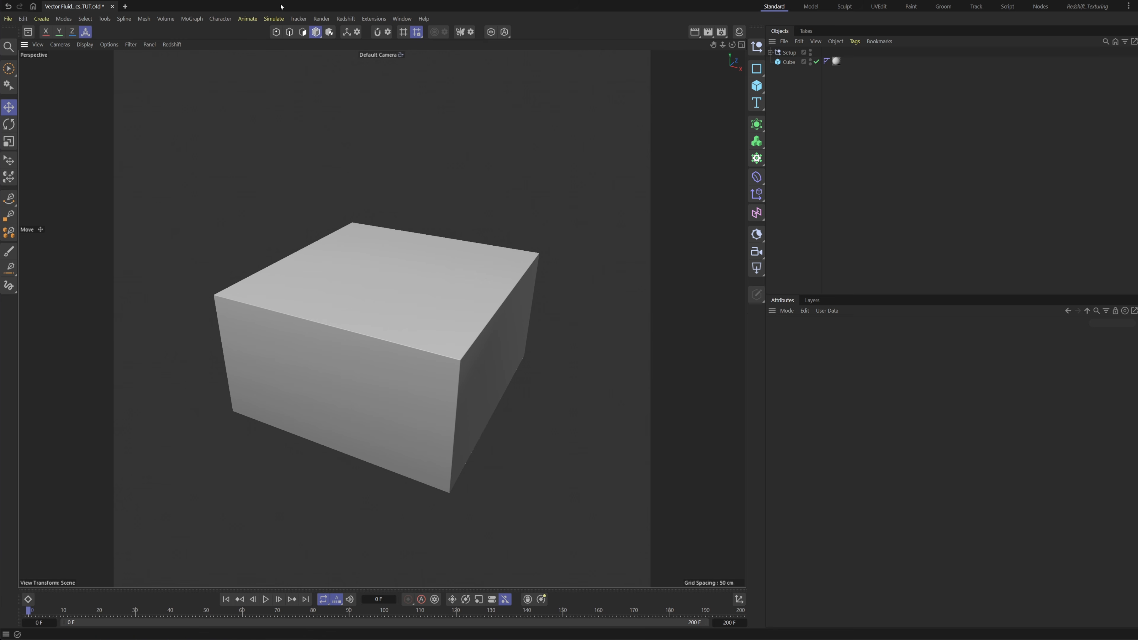
- Add a Basic Emitter and place it with its particle group below the Cube in the object hierarchy
{"action": "left_click", "coordinate": [281, 19]}
{"action": "mouse_move", "coordinate": [304, 134]}
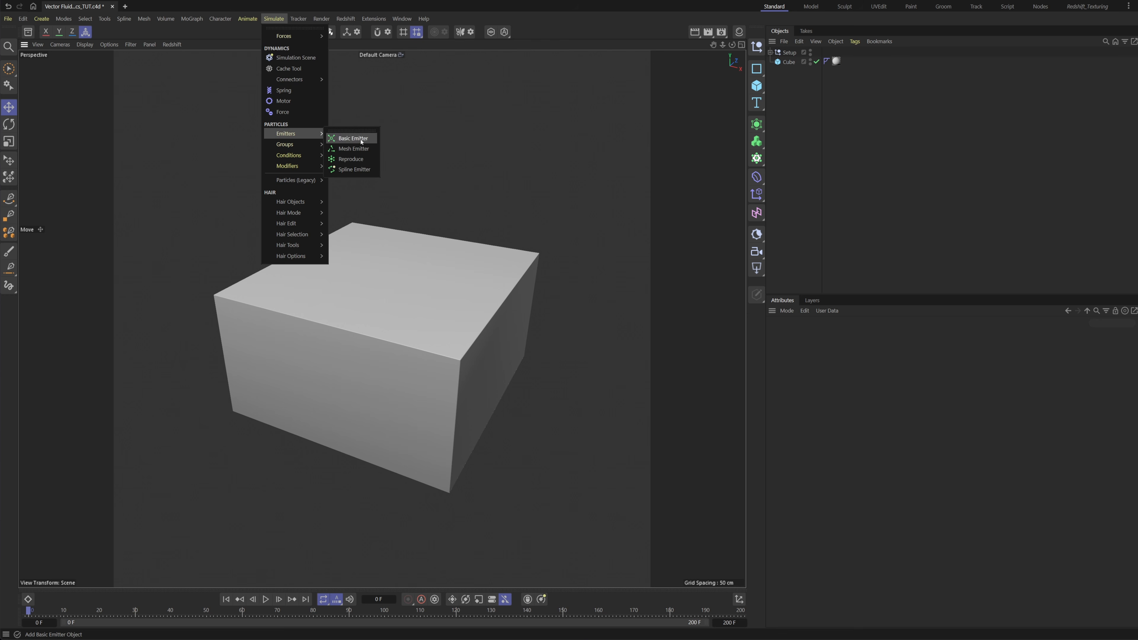
{"action": "left_click", "coordinate": [353, 138]}
{"action": "left_click_drag", "start_coordinate": [796, 52], "coordinate": [801, 89]}
{"action": "left_click", "coordinate": [797, 72]}
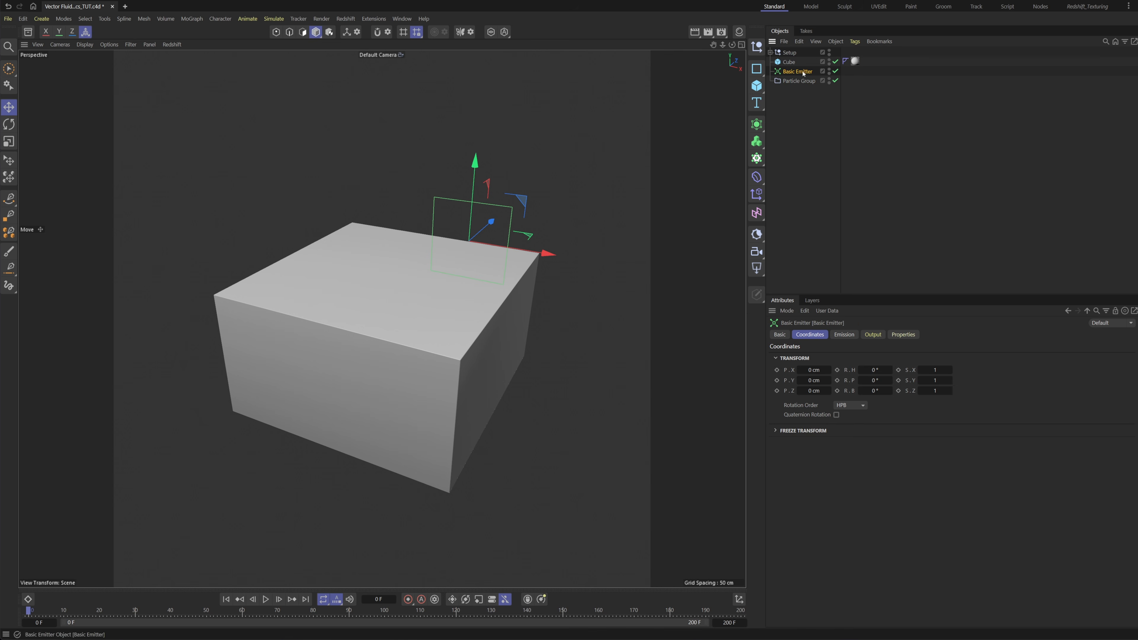
- Rotate the emitter's pitch to -90° and set its rectangular emission size to 5 cm in X and Y
{"action": "left_click_drag", "start_coordinate": [447, 315], "coordinate": [419, 278], "text": "alt"}
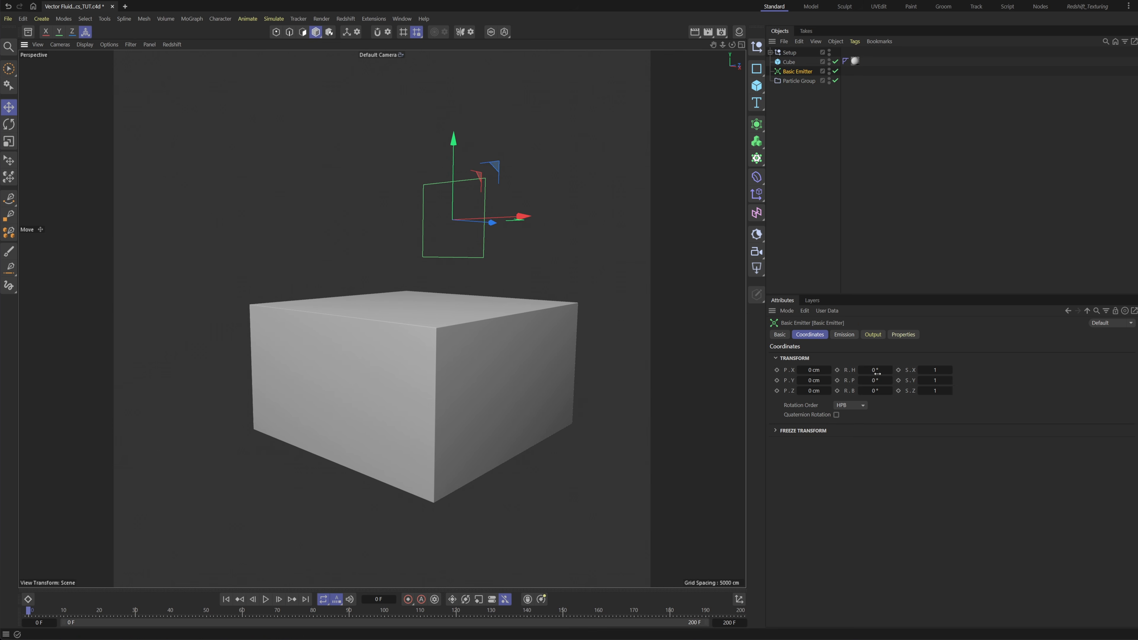
{"action": "left_click_drag", "start_coordinate": [875, 381], "coordinate": [854, 383]}
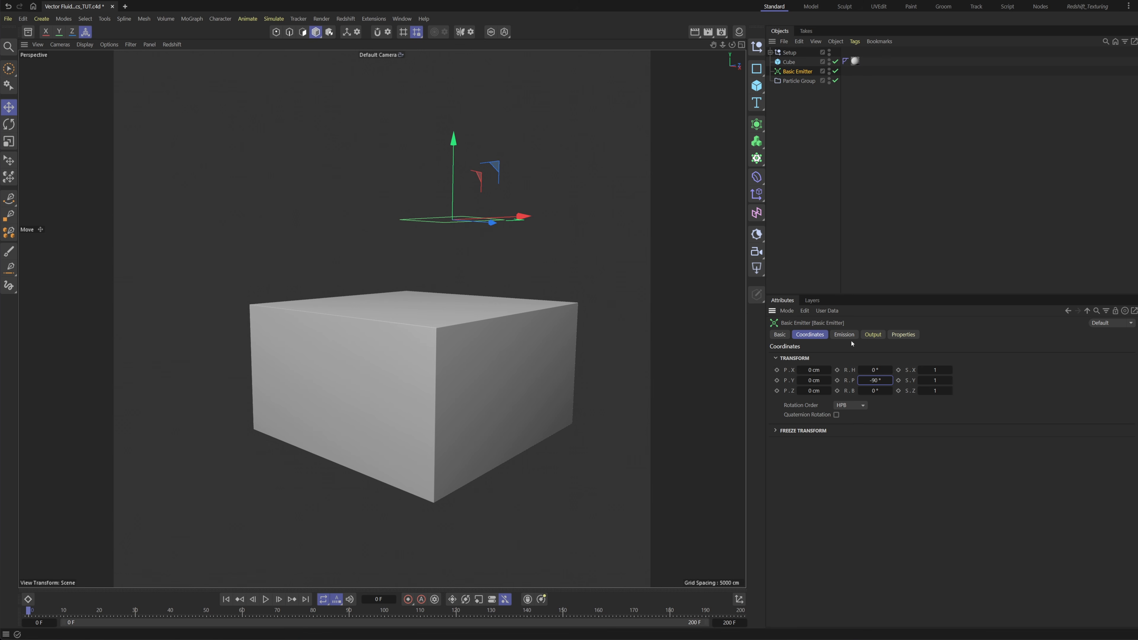
{"action": "left_click", "coordinate": [844, 335]}
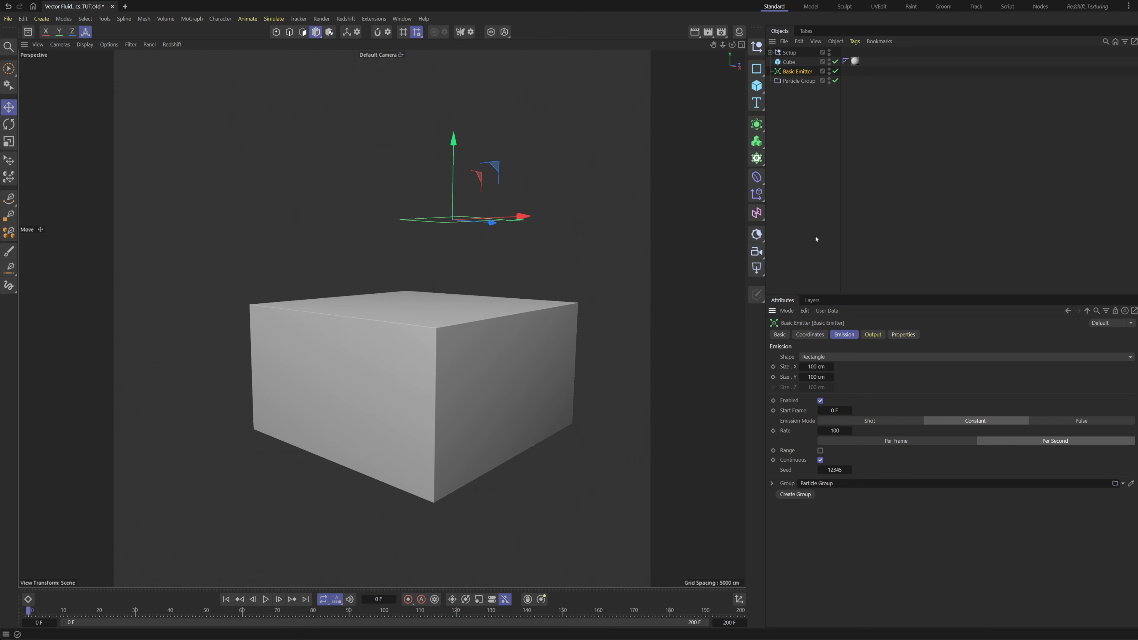
{"action": "left_click", "coordinate": [817, 368]}
{"action": "type", "text": "5"}
{"action": "key", "text": "Return"}
{"action": "type", "text": "5"}
{"action": "key", "text": "Return"}
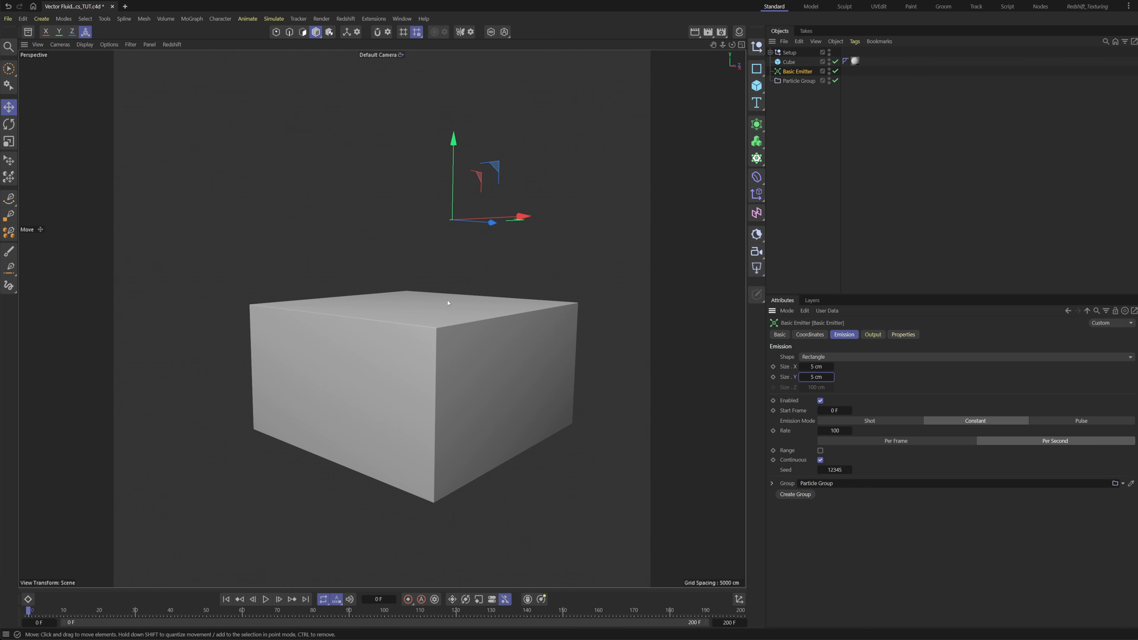
- Set the Basic Emitter's constant emission rate to 1000 particles per second
{"action": "scroll", "coordinate": [346, 259], "scroll_direction": "up", "scroll_amount": 5}
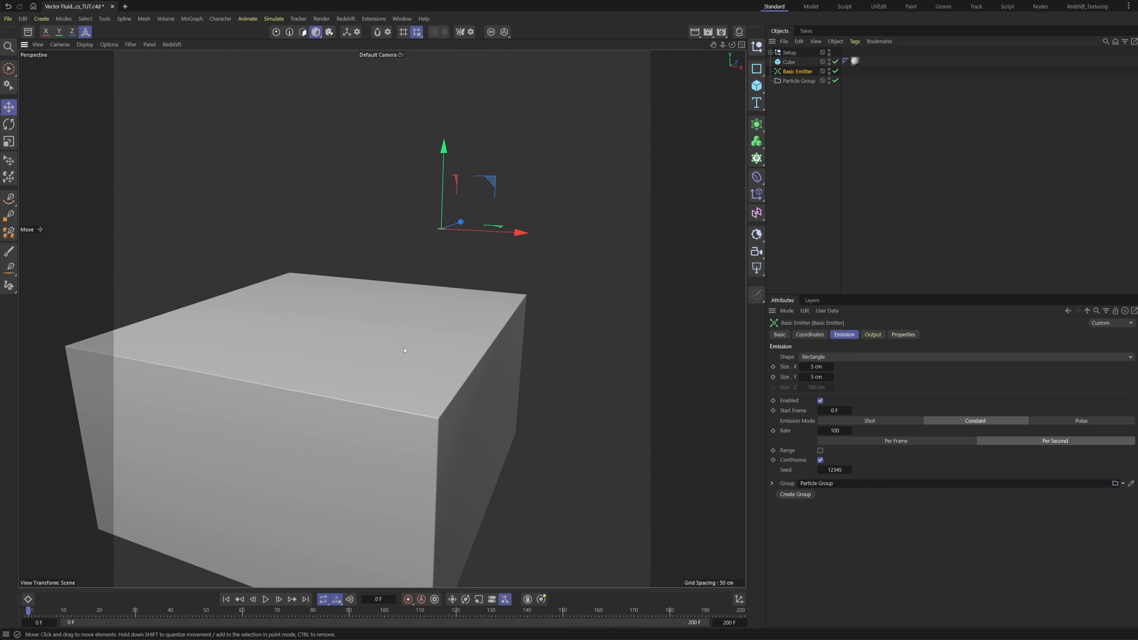
{"action": "left_click_drag", "start_coordinate": [429, 364], "coordinate": [396, 378], "text": "alt"}
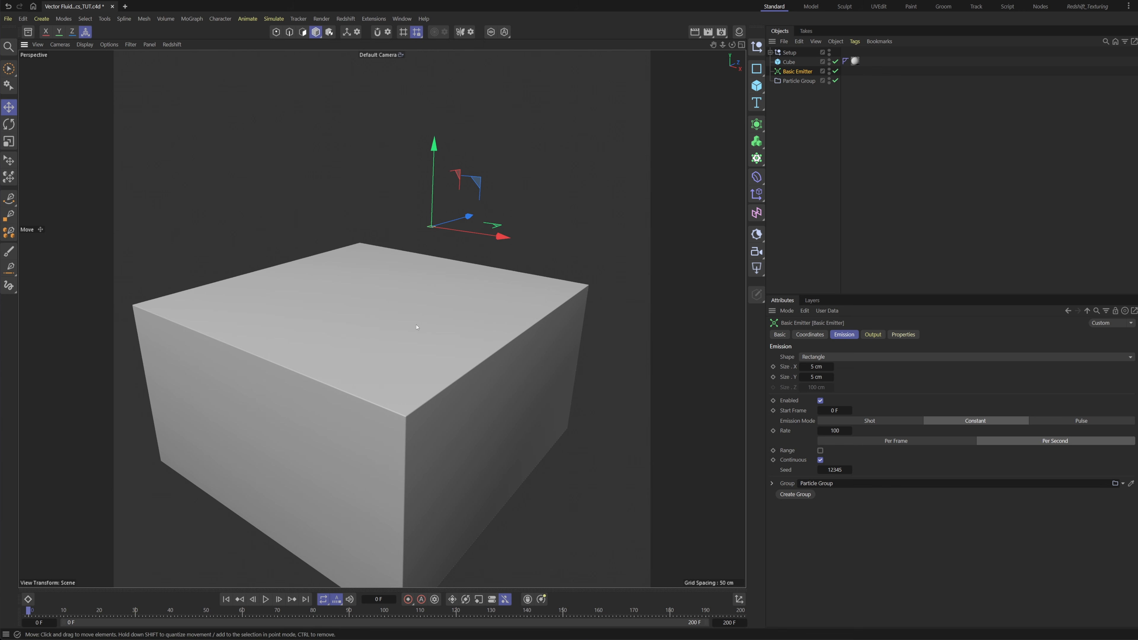
{"action": "left_click", "coordinate": [836, 431]}
{"action": "left_click", "coordinate": [838, 431]}
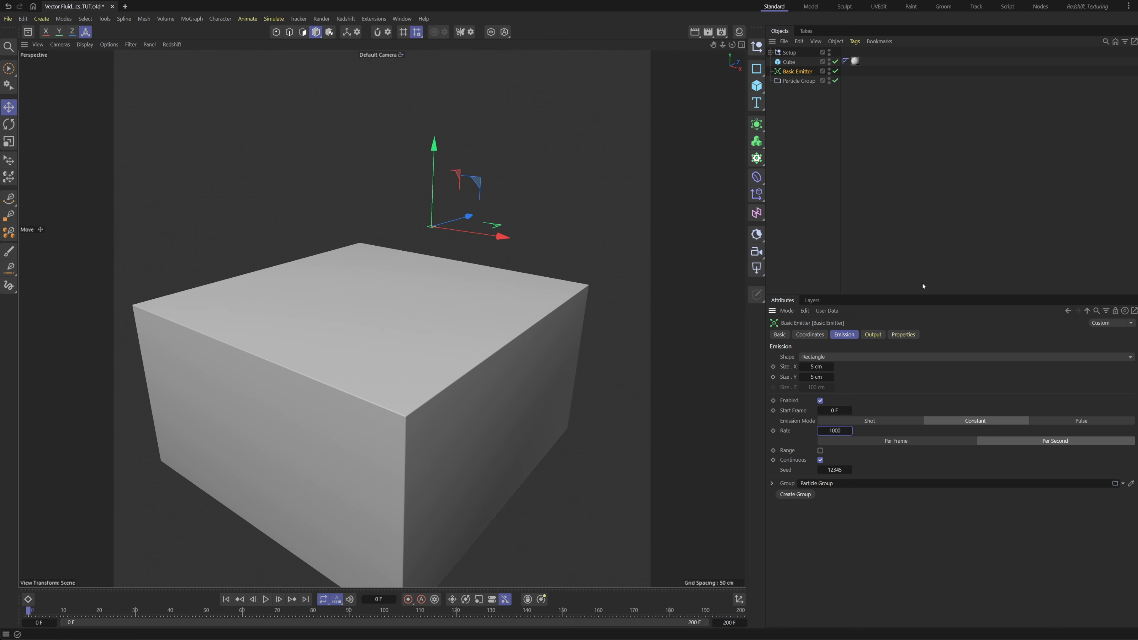
{"action": "key", "text": "Return"}
- Add a Collider simulation tag to the Cube
{"action": "left_click", "coordinate": [788, 62]}
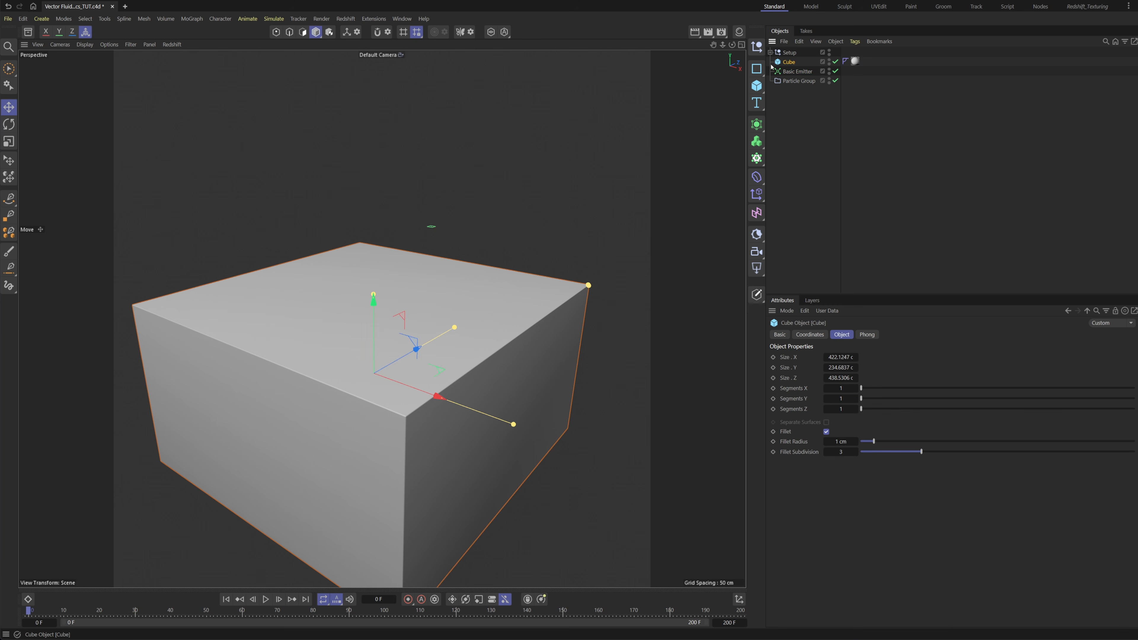
{"action": "right_click", "coordinate": [787, 62]}
{"action": "mouse_move", "coordinate": [840, 202]}
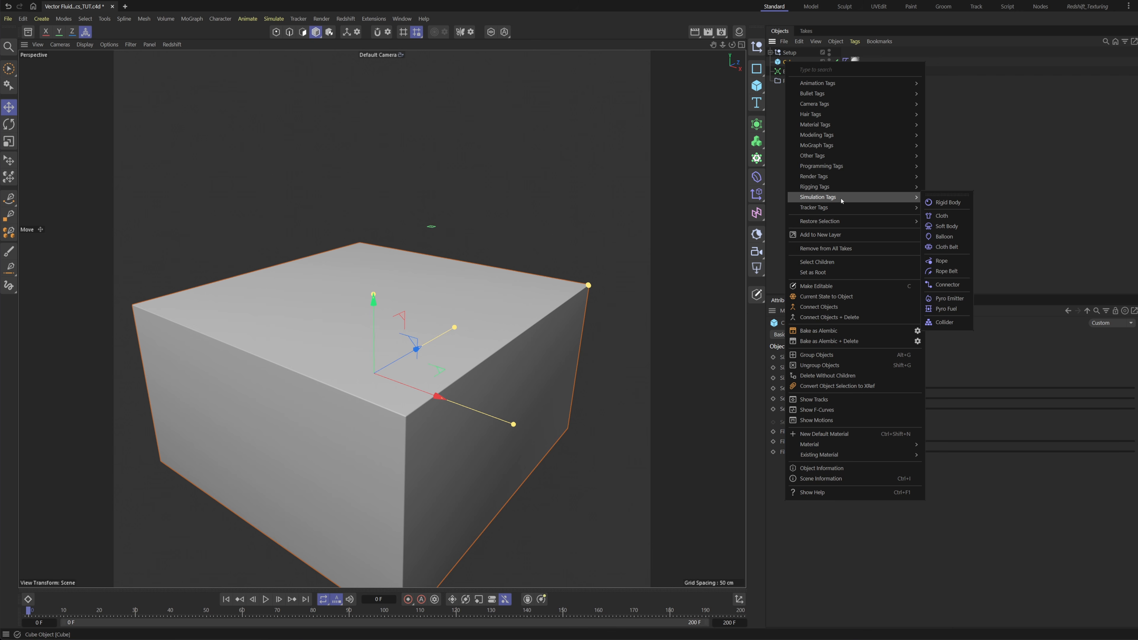
{"action": "left_click", "coordinate": [944, 322]}
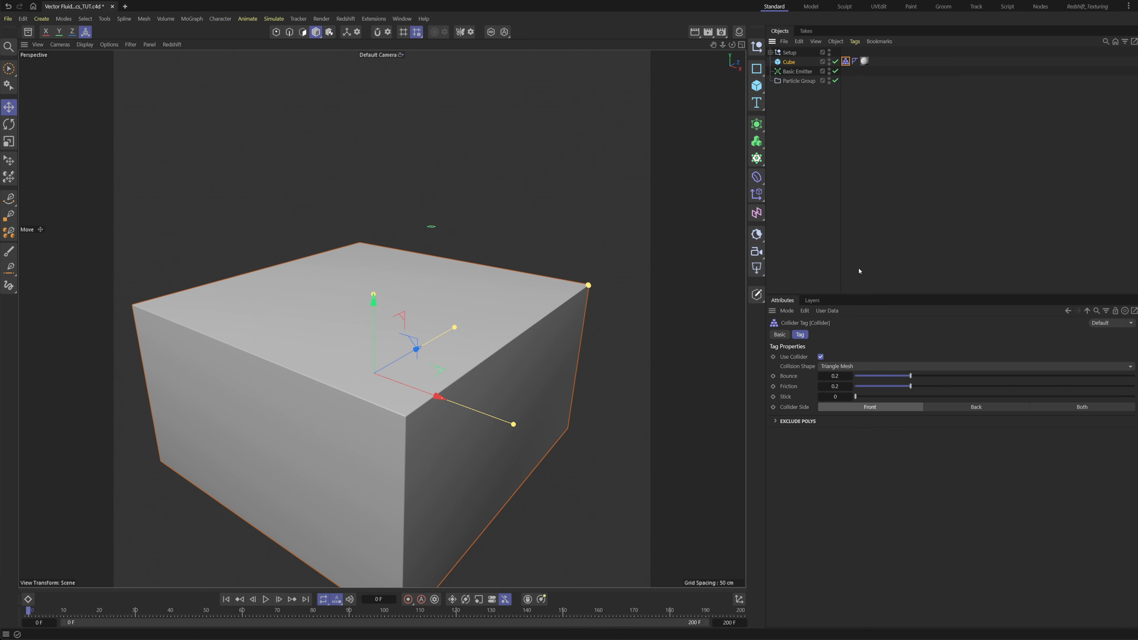
- Set the Collider tag's bounce to 0 and its friction to 25
{"action": "left_click_drag", "start_coordinate": [908, 376], "coordinate": [713, 381]}
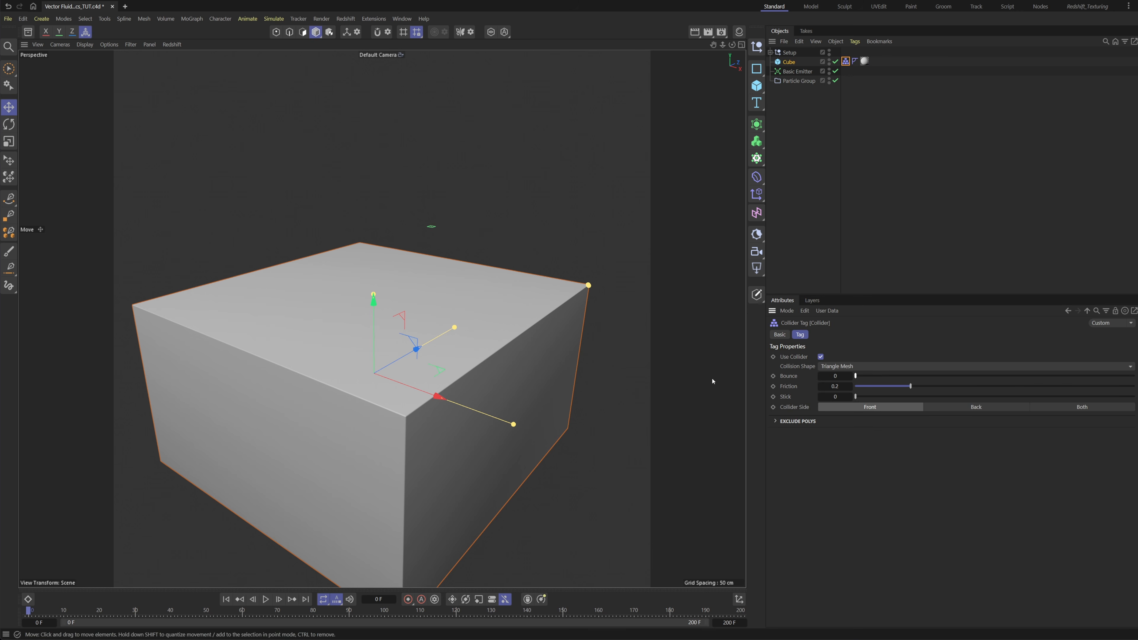
{"action": "double_click", "coordinate": [836, 386]}
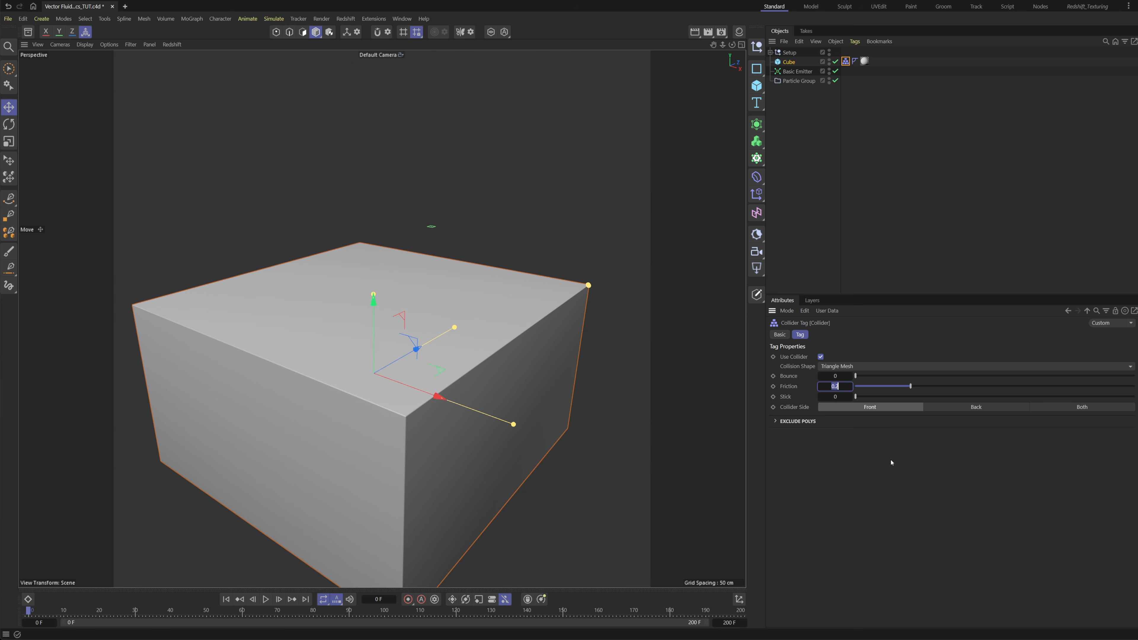
{"action": "type", "text": "25"}
{"action": "key", "text": "Return"}
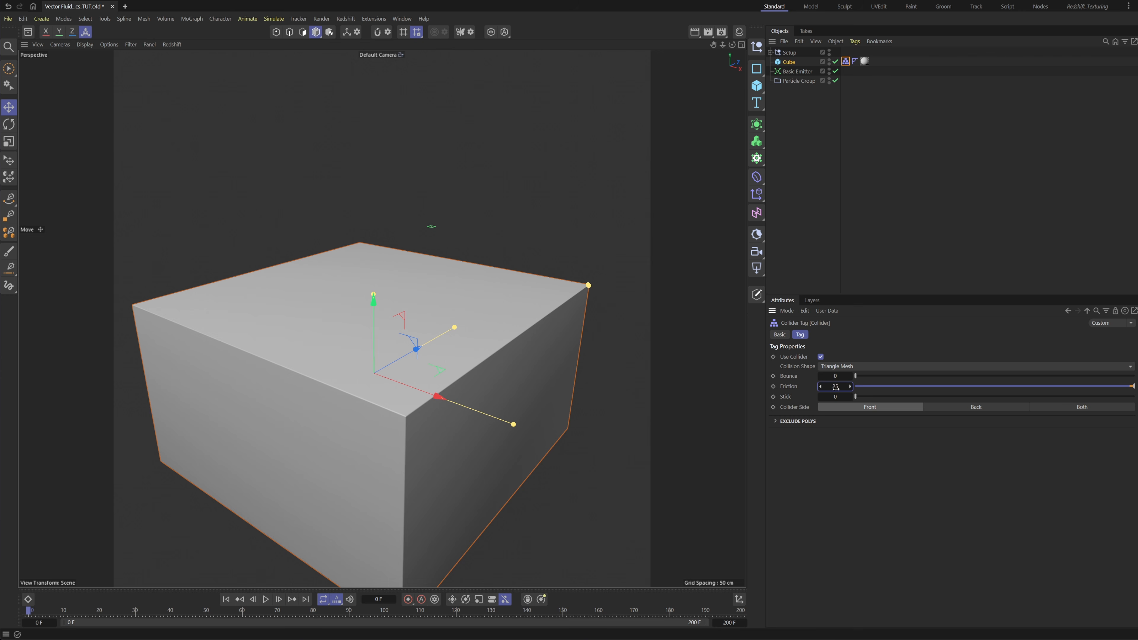
- Add a Collide particle modifier and nest it inside the Particle Group
{"action": "scroll", "coordinate": [501, 350], "scroll_direction": "up", "scroll_amount": 8}
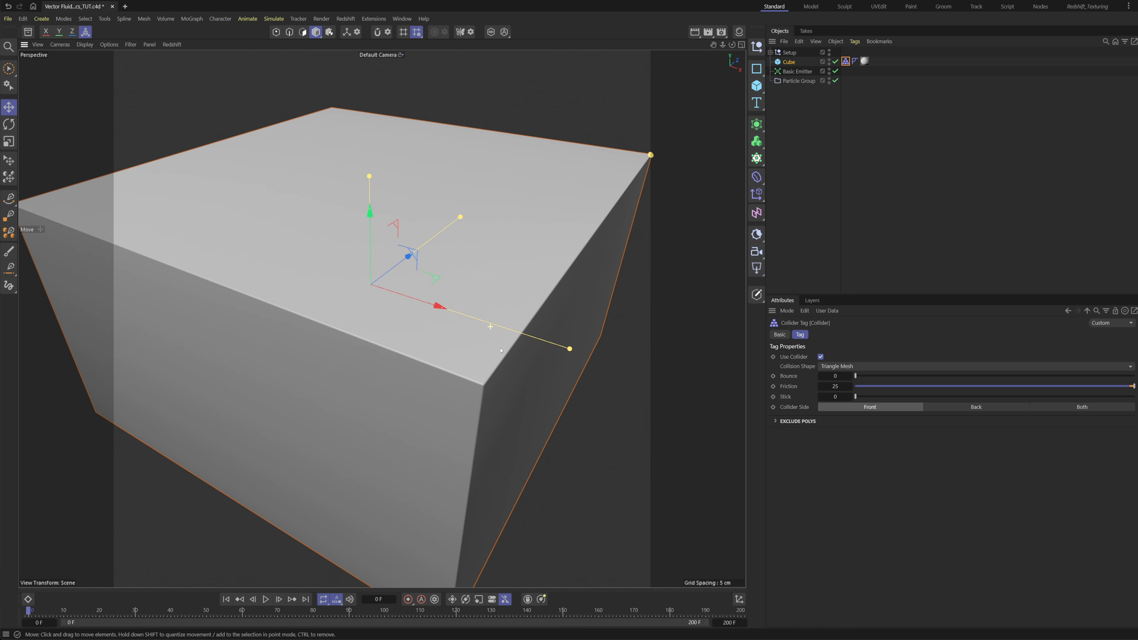
{"action": "scroll", "coordinate": [500, 350], "scroll_direction": "down", "scroll_amount": 8}
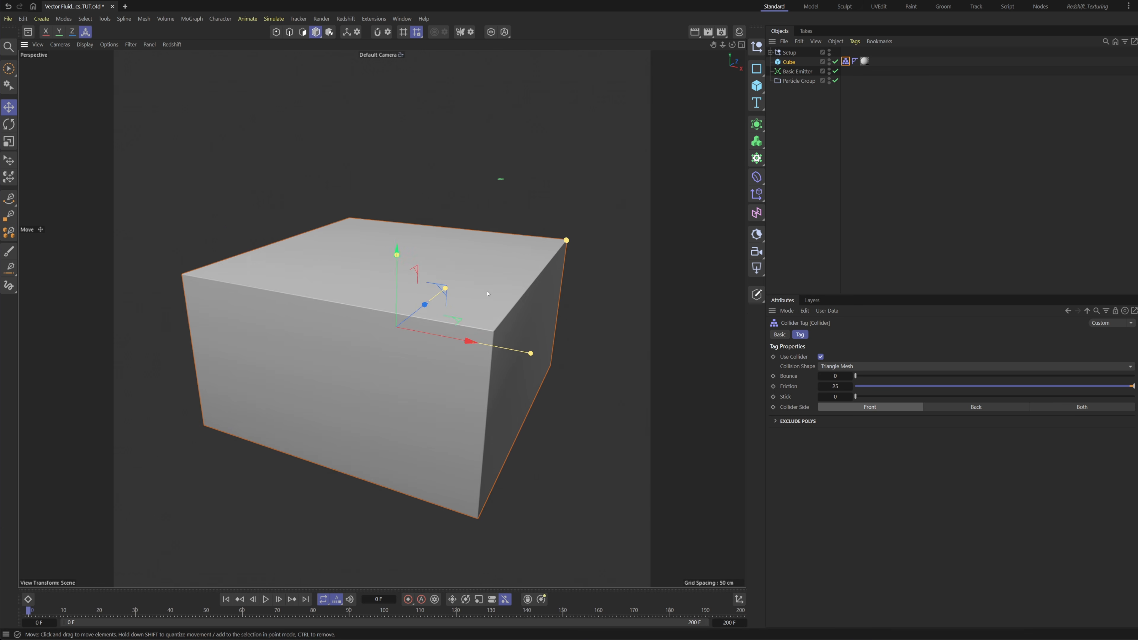
{"action": "scroll", "coordinate": [487, 293], "scroll_direction": "up", "scroll_amount": 3}
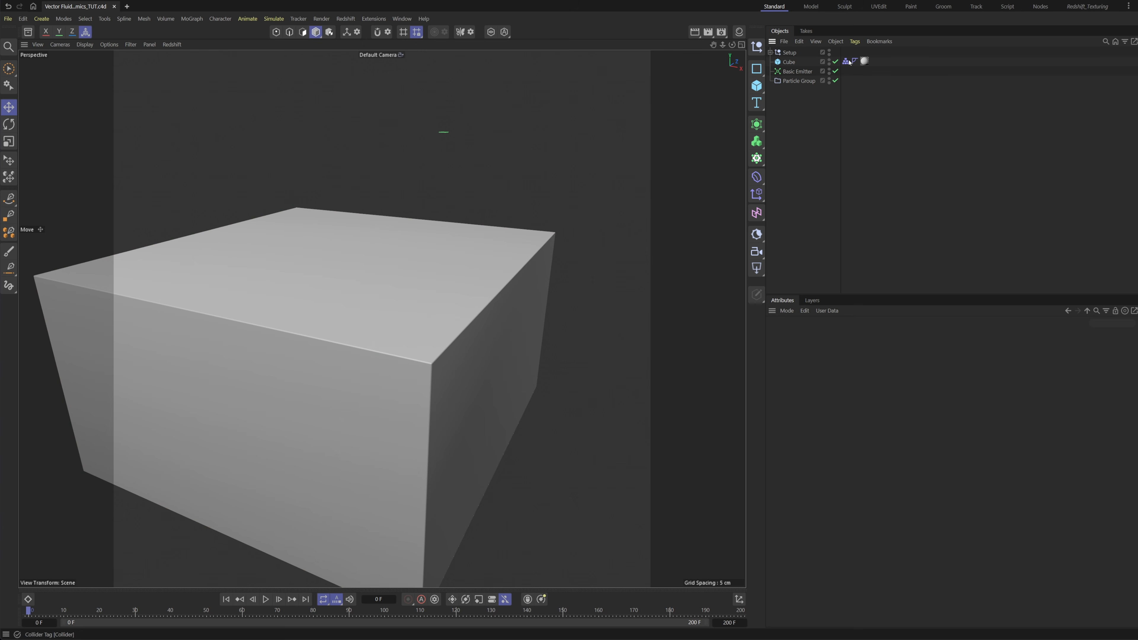
{"action": "left_click", "coordinate": [274, 19]}
{"action": "mouse_move", "coordinate": [305, 167]}
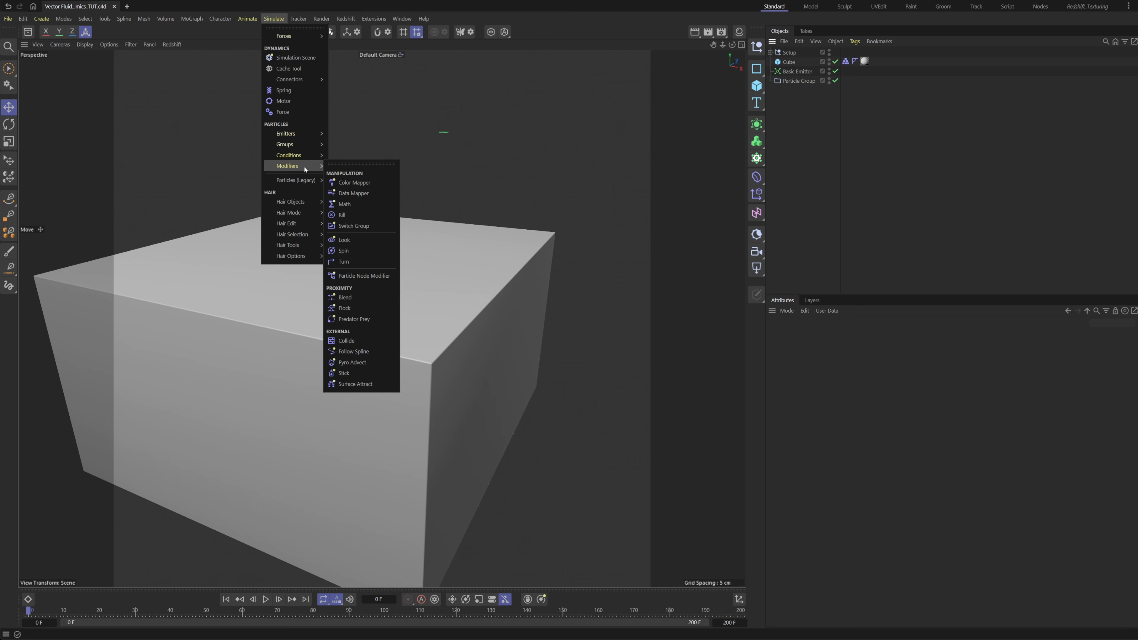
{"action": "left_click", "coordinate": [345, 341]}
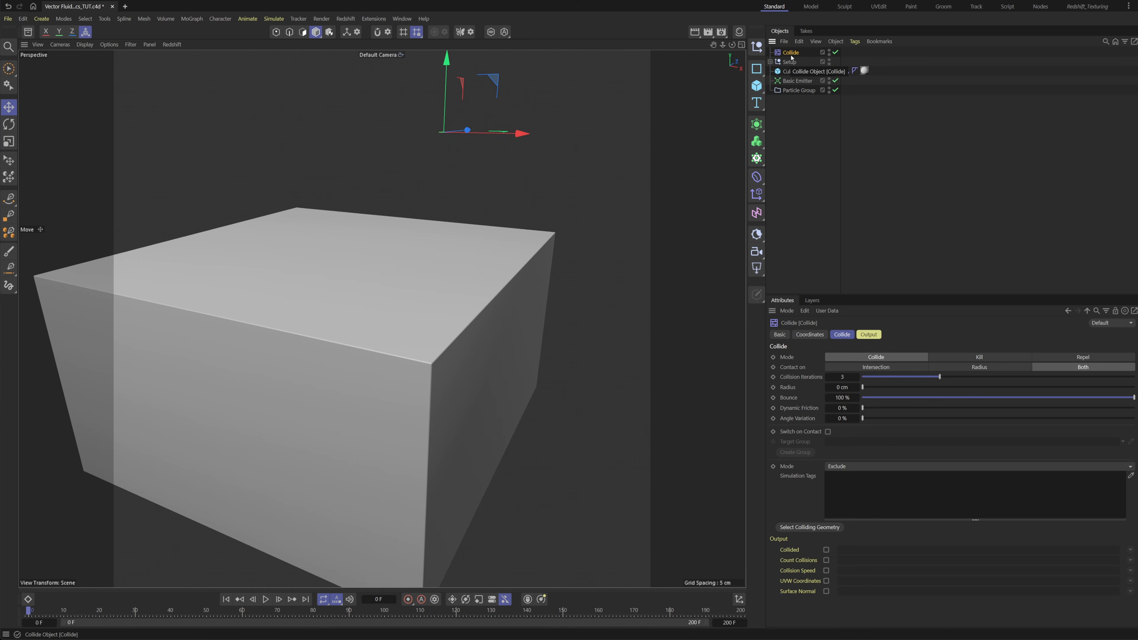
{"action": "left_click_drag", "start_coordinate": [799, 90], "coordinate": [799, 92]}
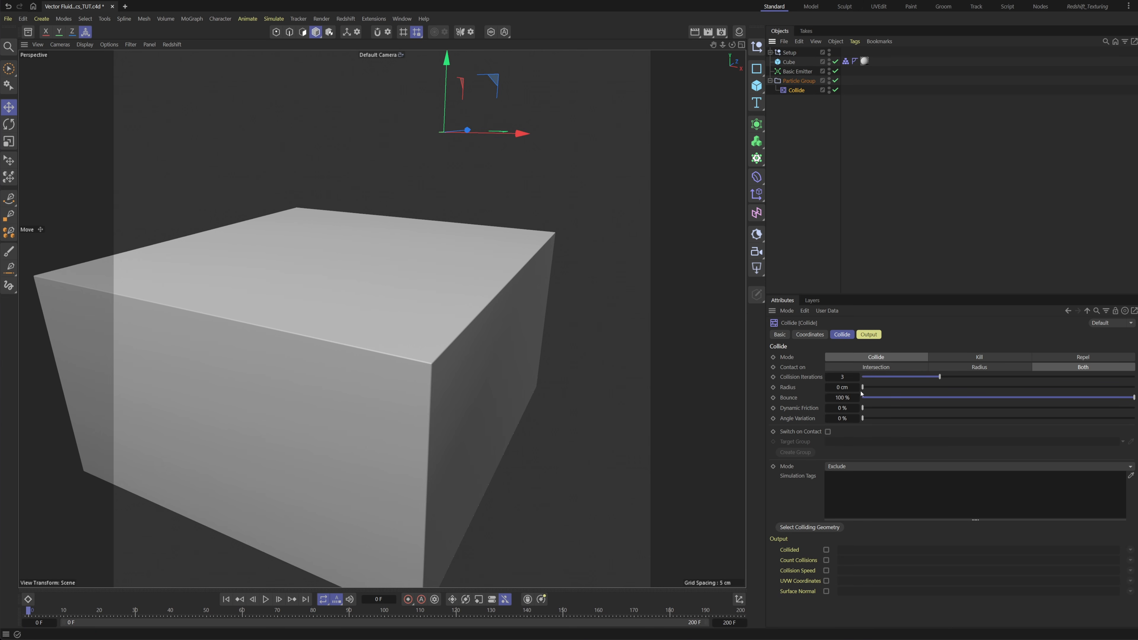
- Set the Collide modifier's collision iterations to 5, bounce to 0 % and radius to 0.5 cm
{"action": "left_click", "coordinate": [857, 377]}
{"action": "left_click", "coordinate": [857, 376]}
{"action": "left_click_drag", "start_coordinate": [927, 399], "coordinate": [693, 384]}
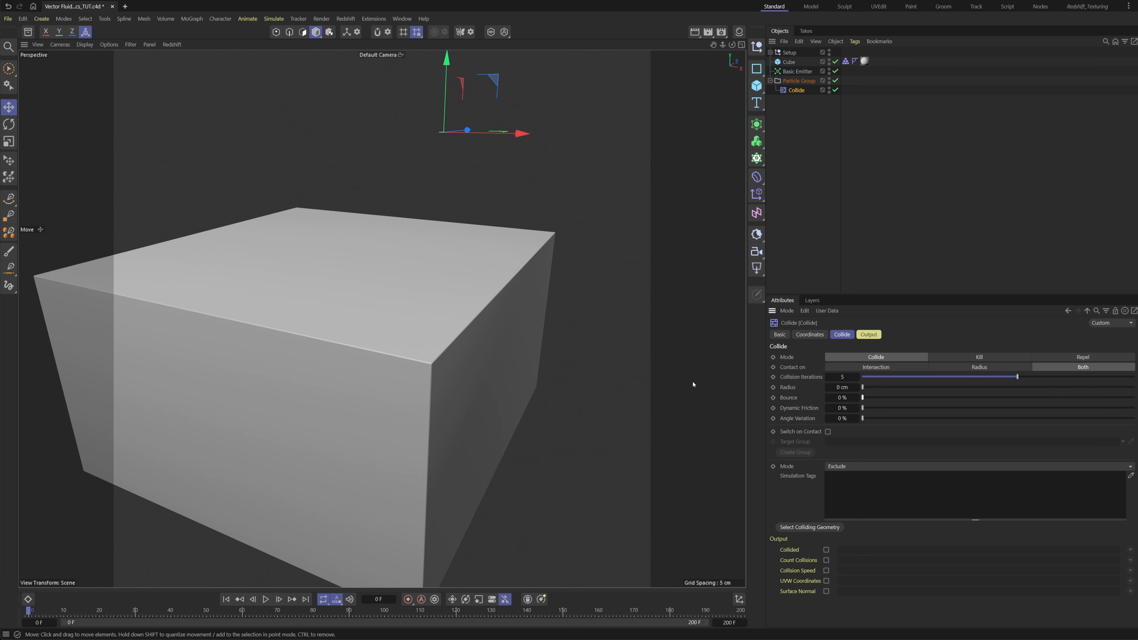
{"action": "left_click", "coordinate": [856, 388]}
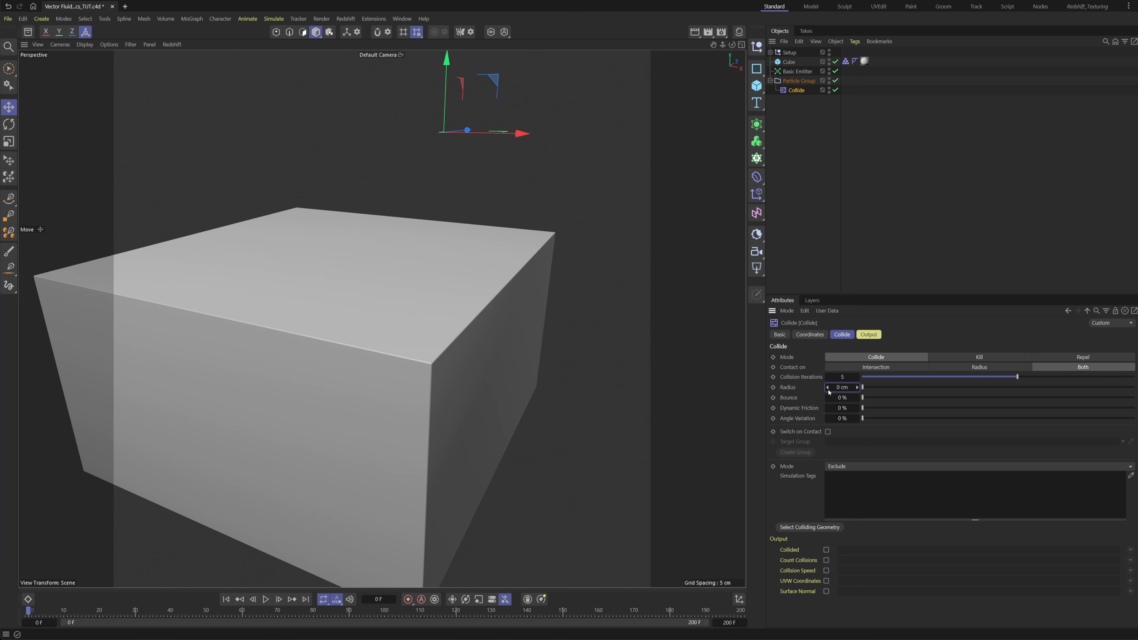
{"action": "left_click", "coordinate": [857, 387]}
{"action": "left_click", "coordinate": [857, 387]}
- Play the simulation and examine how the emitted particles fall onto the top face of the cube
{"action": "left_click_drag", "start_coordinate": [480, 325], "coordinate": [444, 302], "text": "alt"}
{"action": "right_click_drag", "start_coordinate": [428, 288], "coordinate": [444, 283], "text": "alt"}
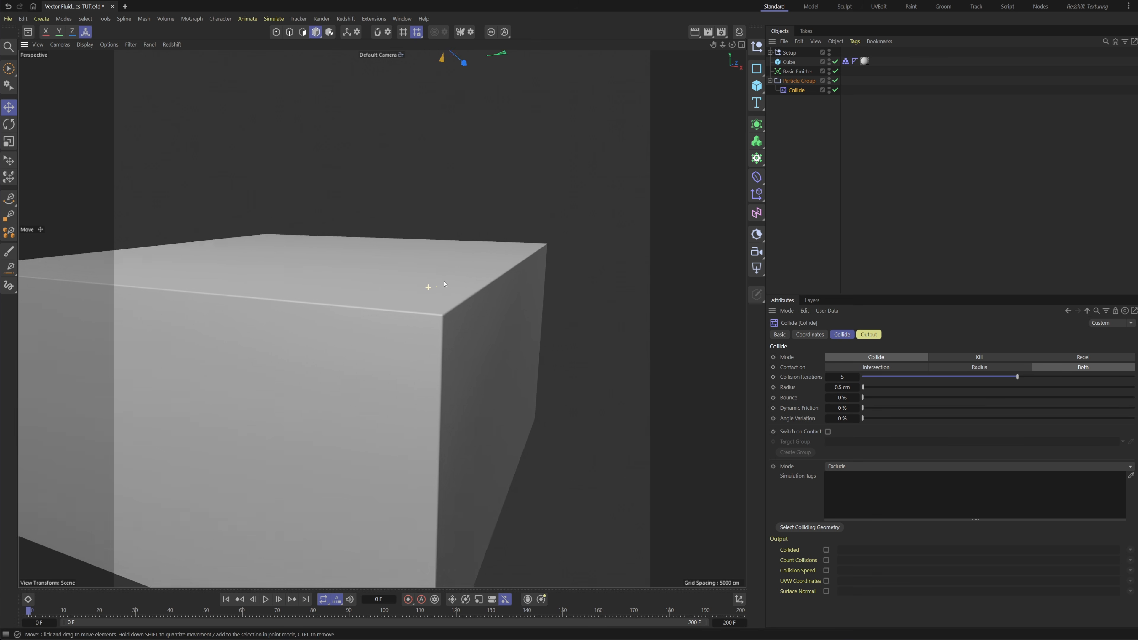
{"action": "left_click_drag", "start_coordinate": [445, 284], "coordinate": [477, 338], "text": "alt"}
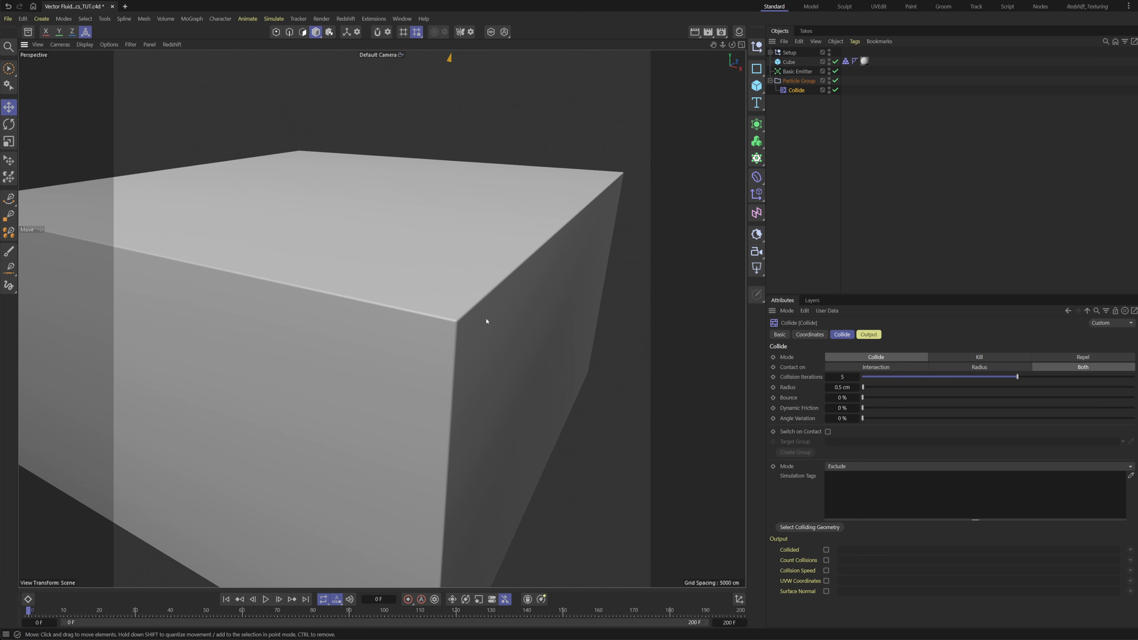
{"action": "right_click_drag", "start_coordinate": [461, 346], "coordinate": [482, 323], "text": "alt"}
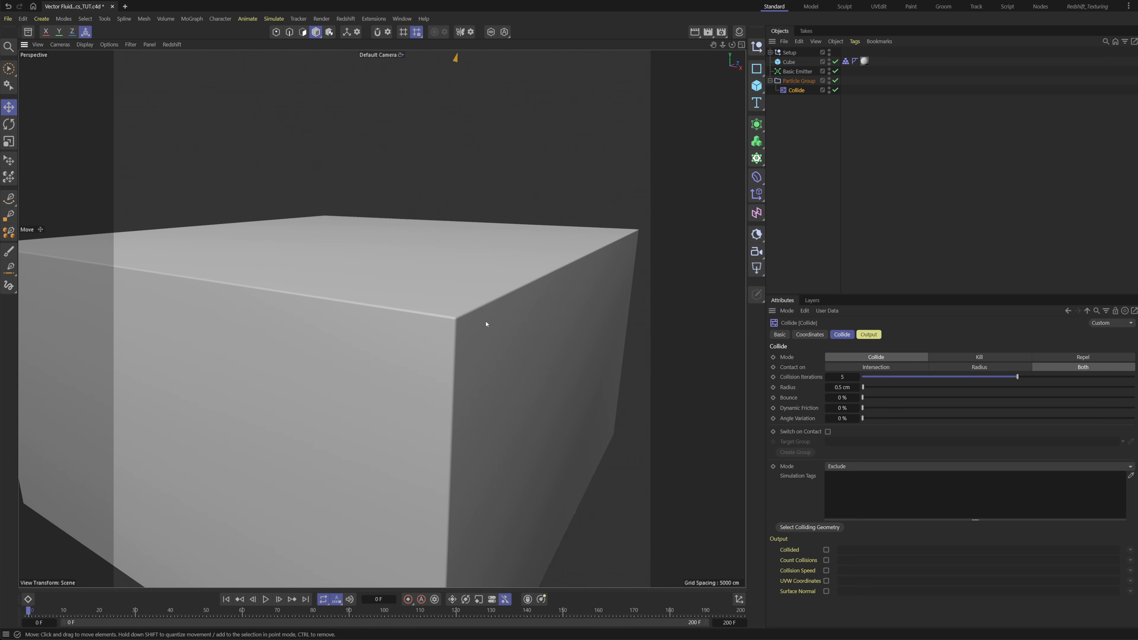
{"action": "left_click", "coordinate": [273, 599]}
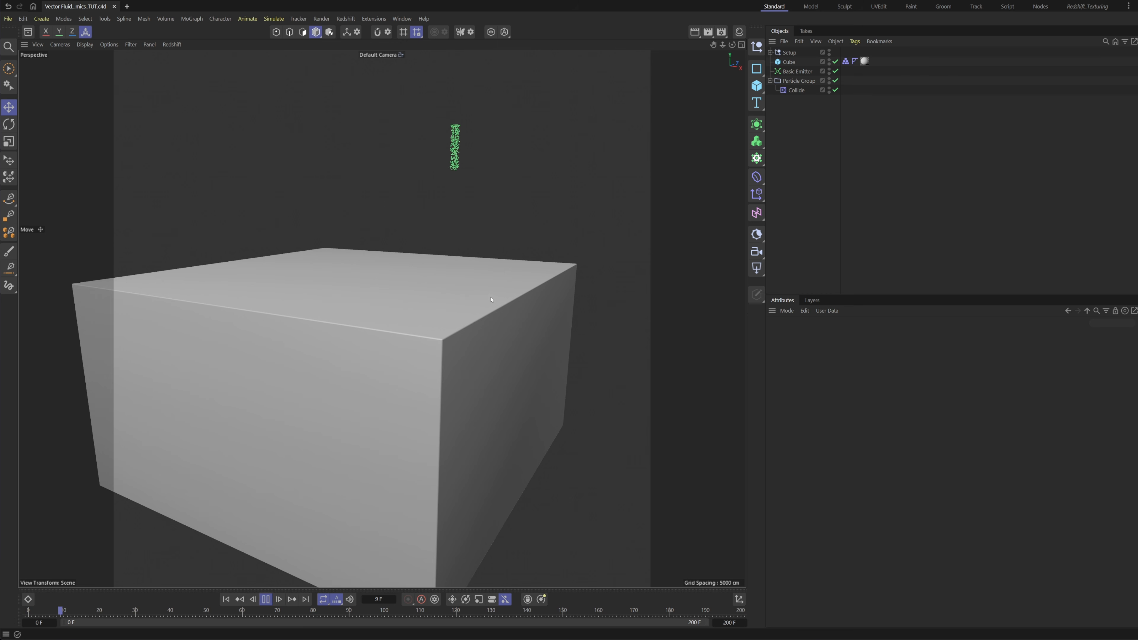
{"action": "scroll", "coordinate": [455, 325], "scroll_direction": "up", "scroll_amount": 5}
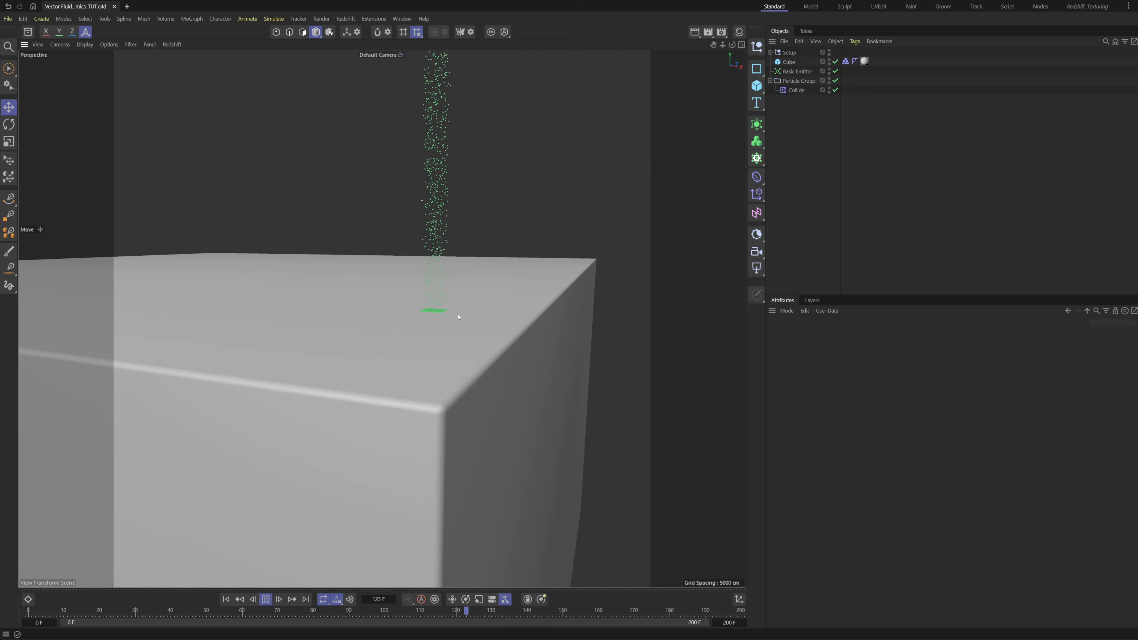
{"action": "scroll", "coordinate": [457, 317], "scroll_direction": "down", "scroll_amount": 3}
{"action": "left_click_drag", "start_coordinate": [445, 319], "coordinate": [452, 347], "text": "alt"}
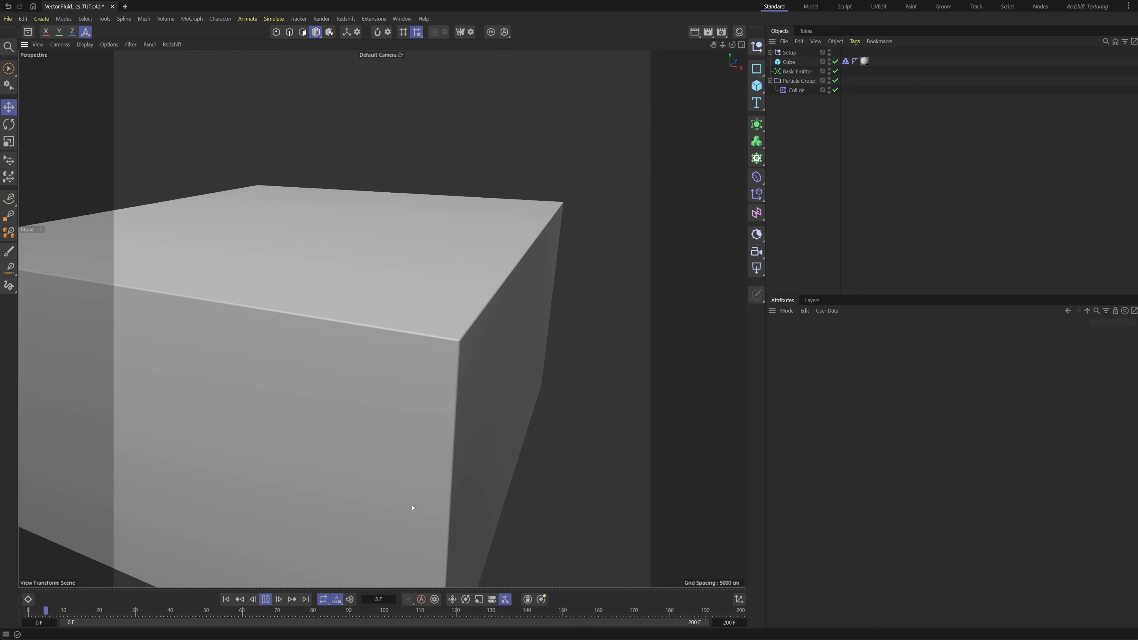
- Stop the playback and set the Basic Emitter's constant particle color to black
{"action": "left_click", "coordinate": [266, 599]}
{"action": "left_click", "coordinate": [799, 81]}
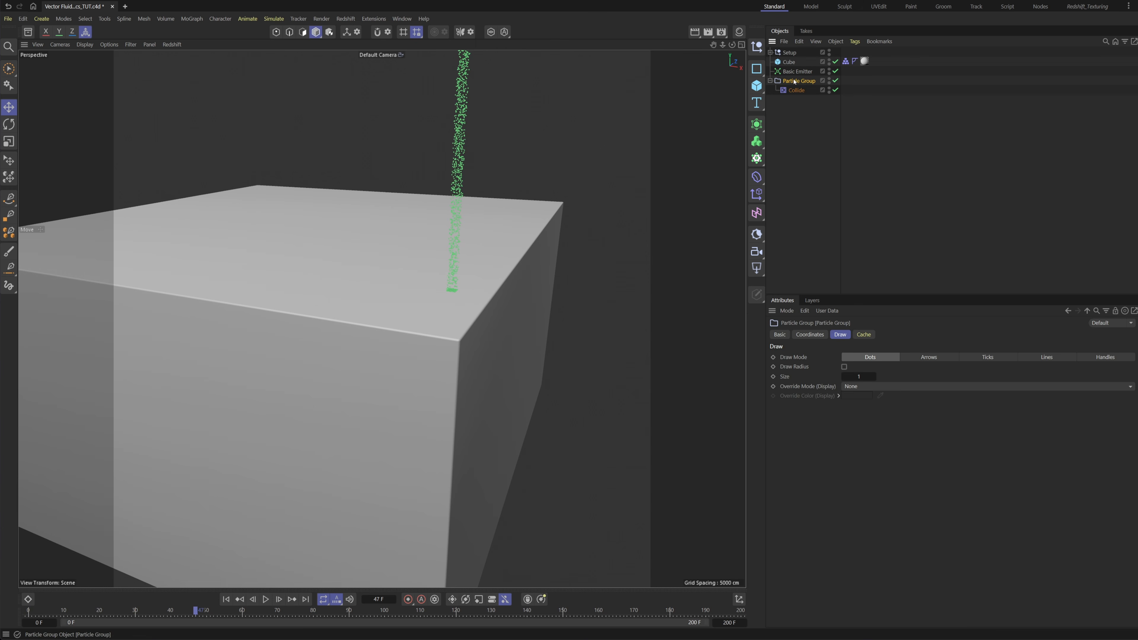
{"action": "left_click", "coordinate": [797, 72]}
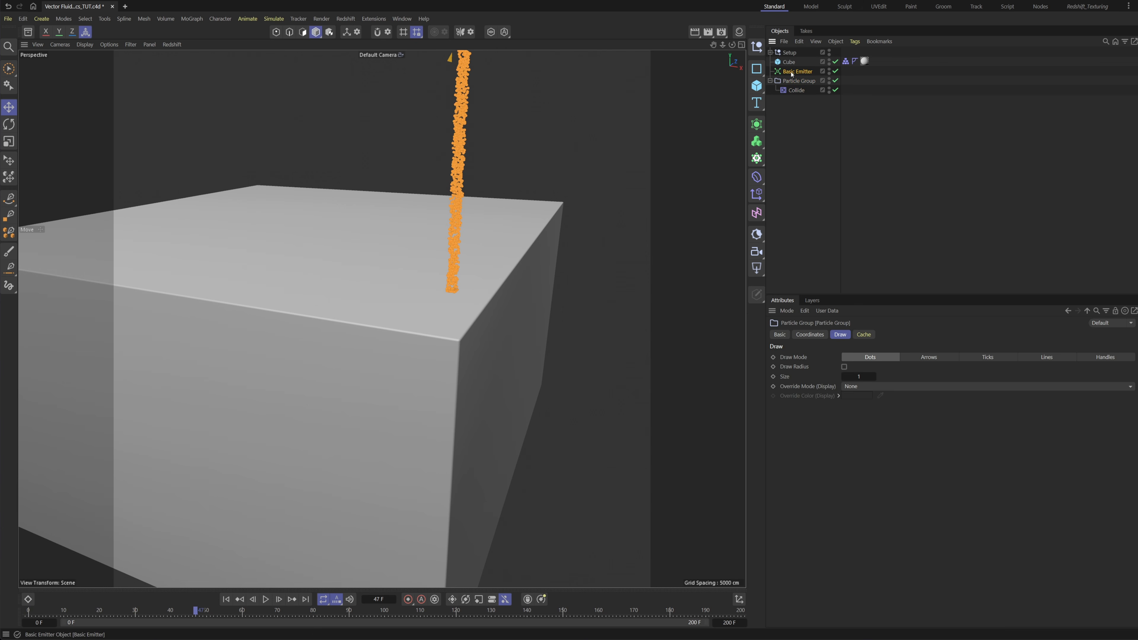
{"action": "left_click", "coordinate": [902, 334]}
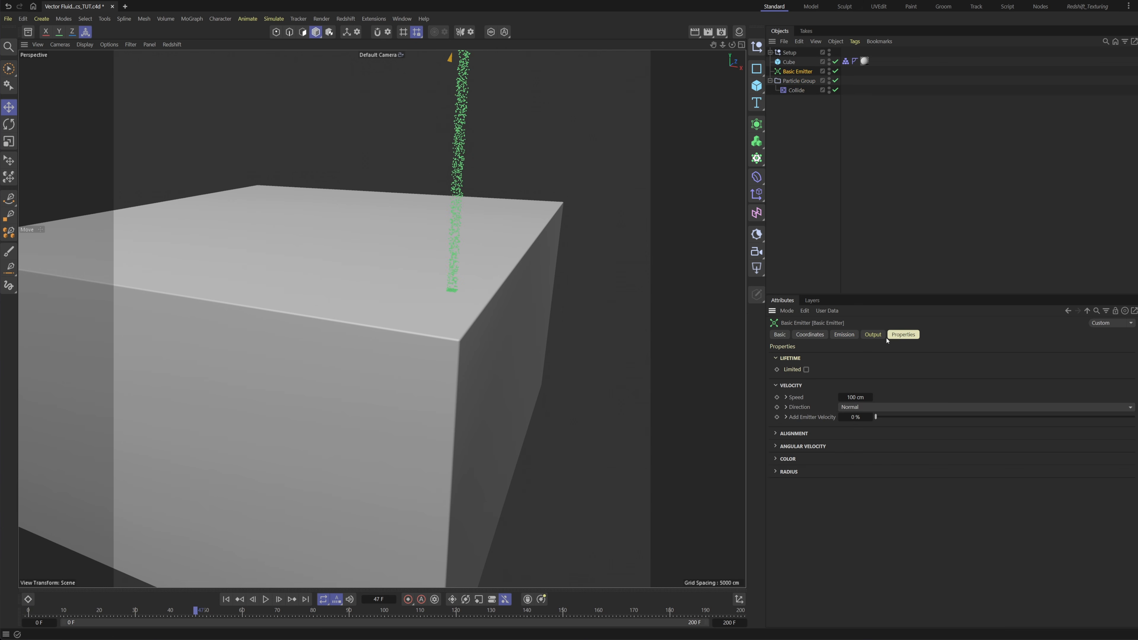
{"action": "left_click", "coordinate": [776, 459]}
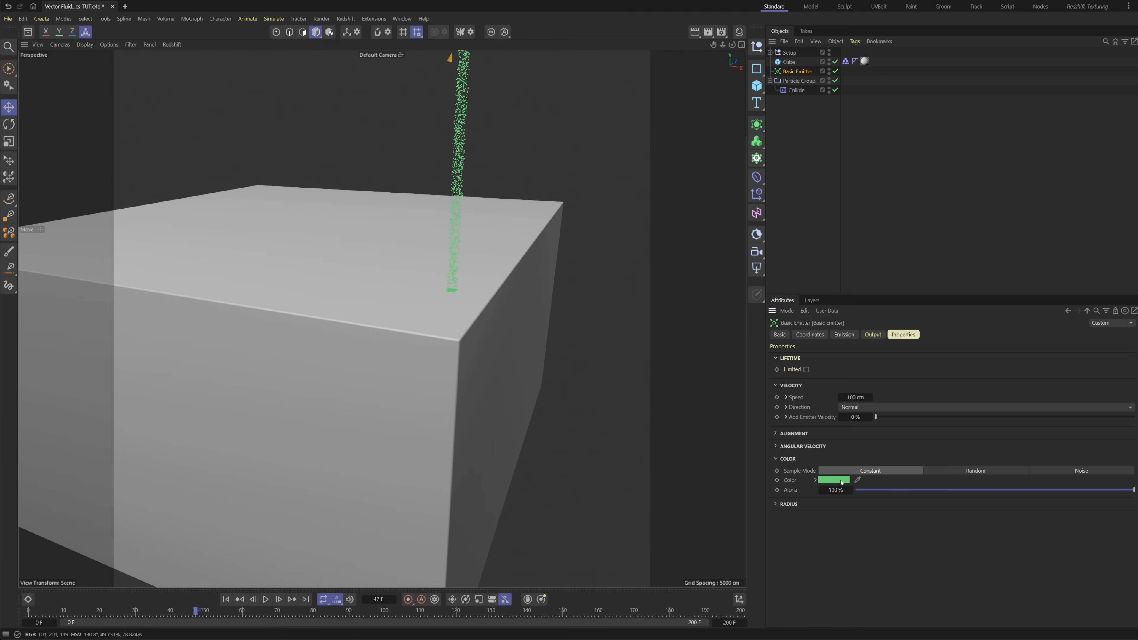
{"action": "left_click", "coordinate": [834, 480]}
{"action": "left_click_drag", "start_coordinate": [765, 565], "coordinate": [740, 593]}
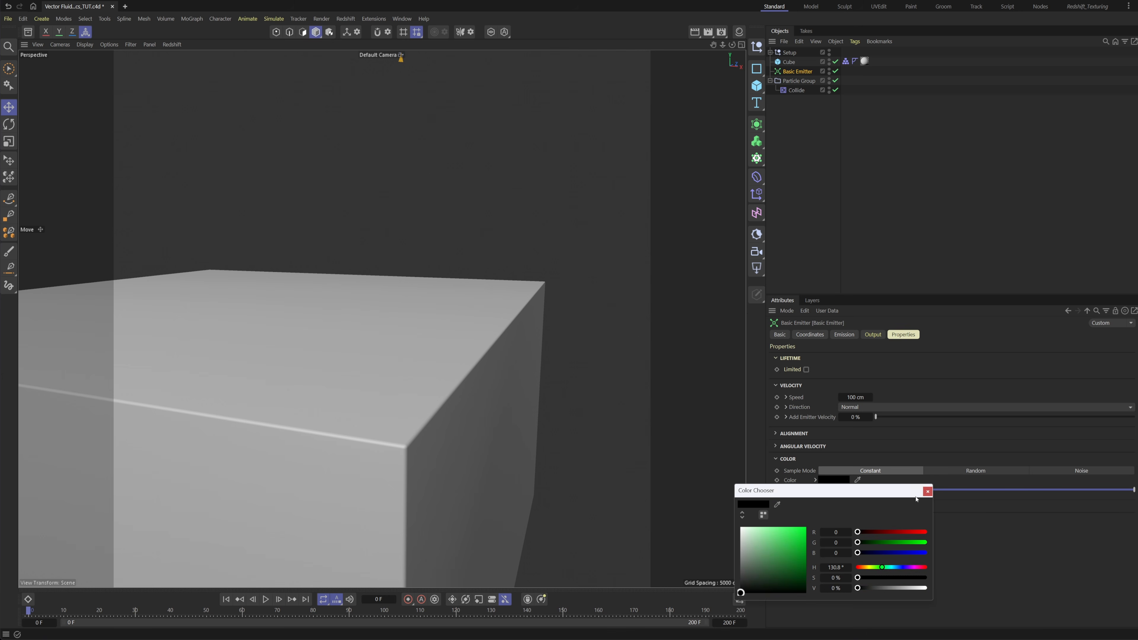
{"action": "left_click", "coordinate": [866, 188]}
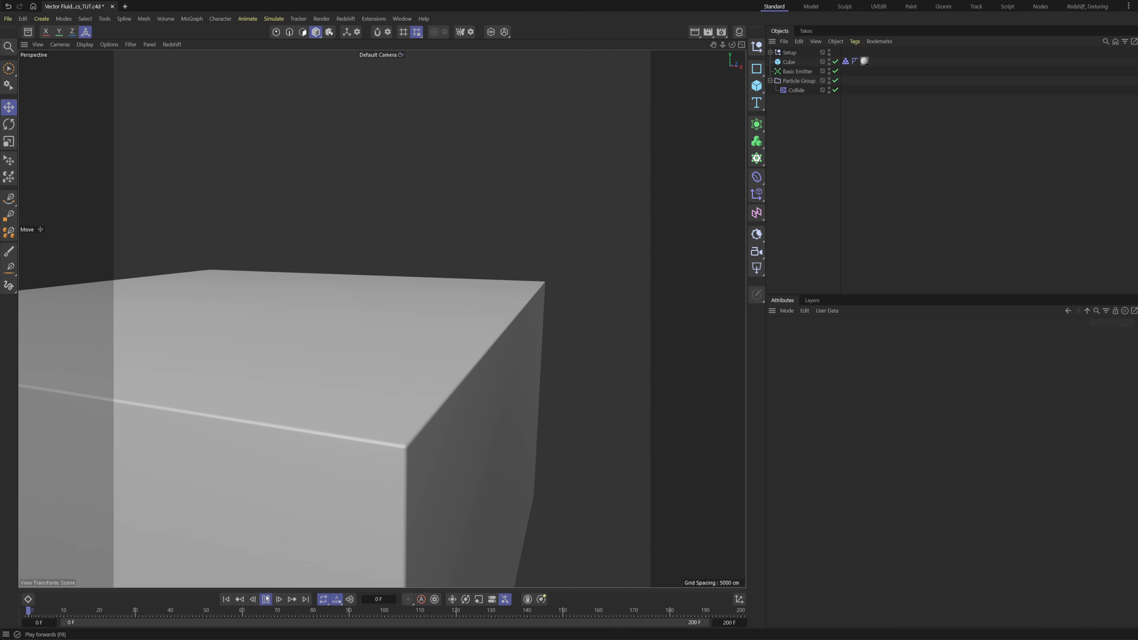
- Add a Gravity force and a Friction force and nest both inside the Particle Group
{"action": "left_click", "coordinate": [273, 19]}
{"action": "mouse_move", "coordinate": [287, 36]}
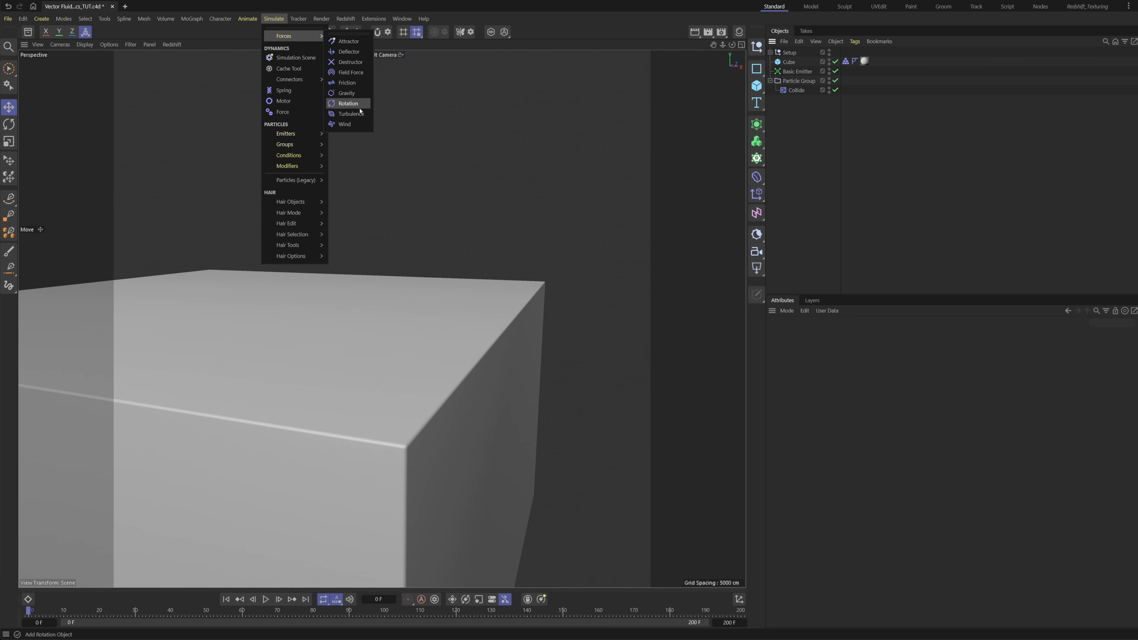
{"action": "left_click", "coordinate": [346, 93]}
{"action": "left_click", "coordinate": [273, 18]}
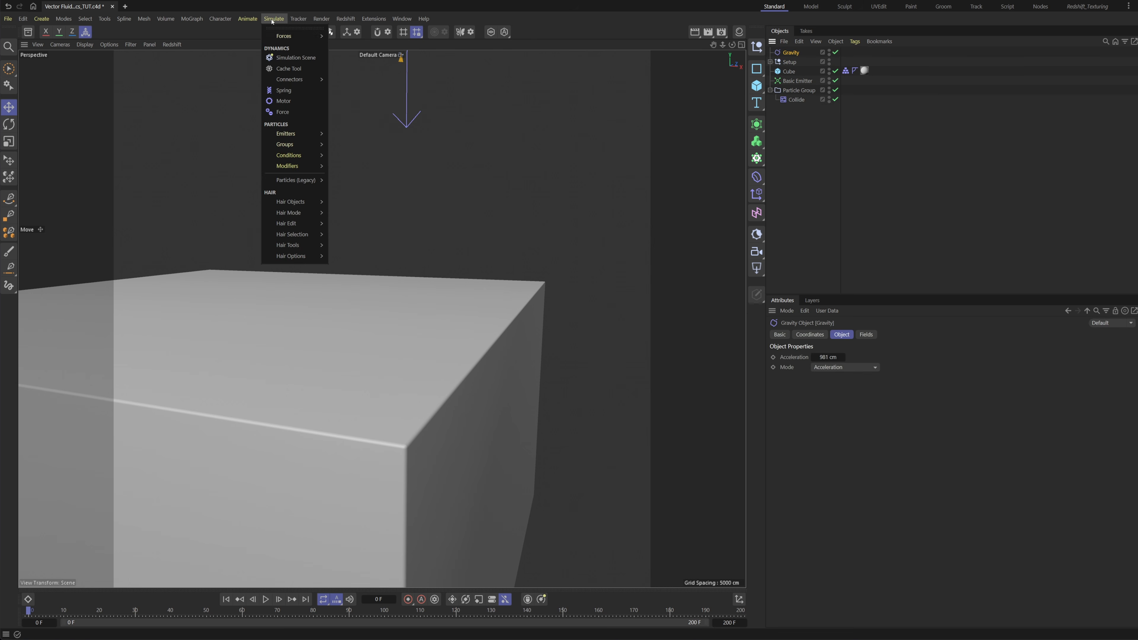
{"action": "mouse_move", "coordinate": [287, 35]}
{"action": "left_click", "coordinate": [348, 83]}
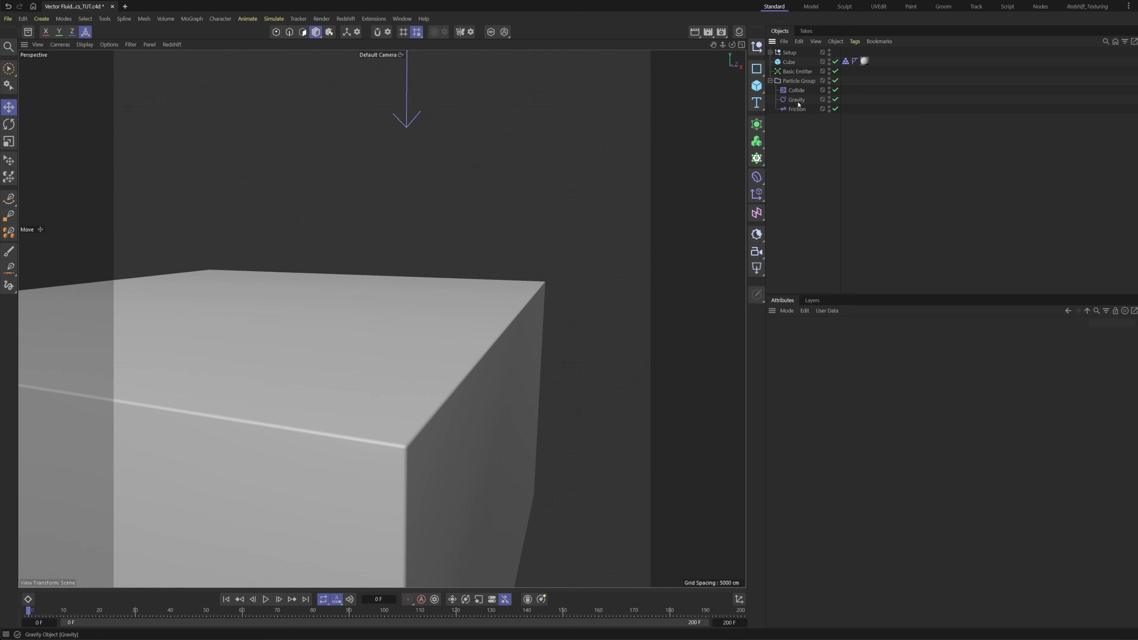
- Set the Friction force's strength to 25 and its angular strength to 15
{"action": "left_click", "coordinate": [797, 110]}
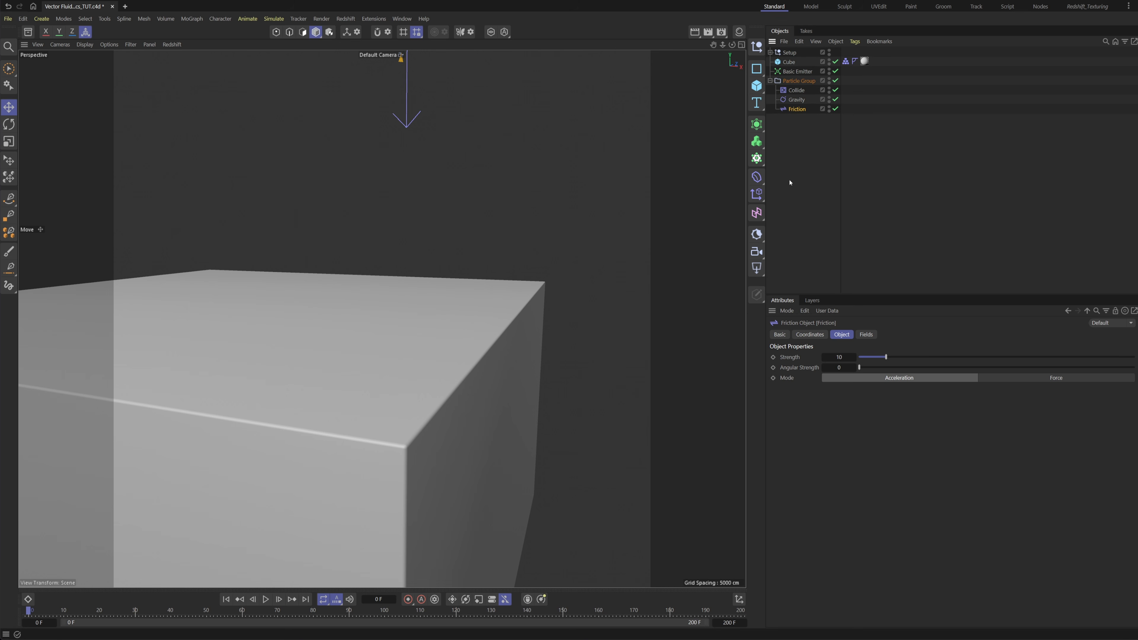
{"action": "double_click", "coordinate": [838, 357]}
{"action": "type", "text": "25"}
{"action": "key", "text": "Tab"}
{"action": "type", "text": "15"}
{"action": "key", "text": "Return"}
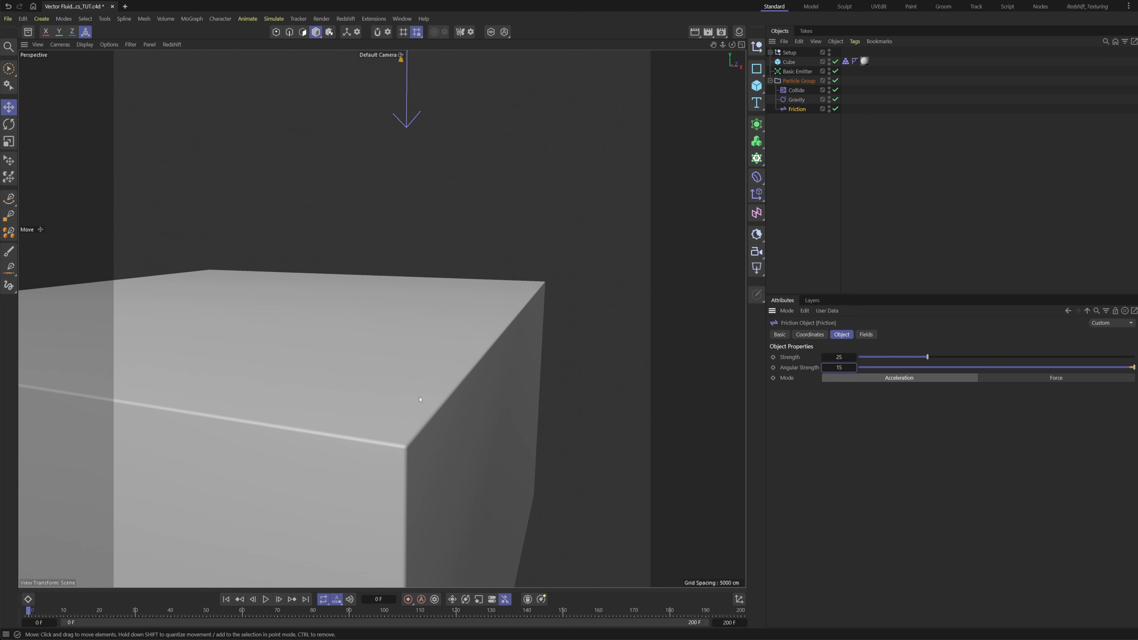
- Play the simulation and examine how the particles settle on the cube's top face under gravity and friction
{"action": "scroll", "coordinate": [419, 399], "scroll_direction": "down", "scroll_amount": 5}
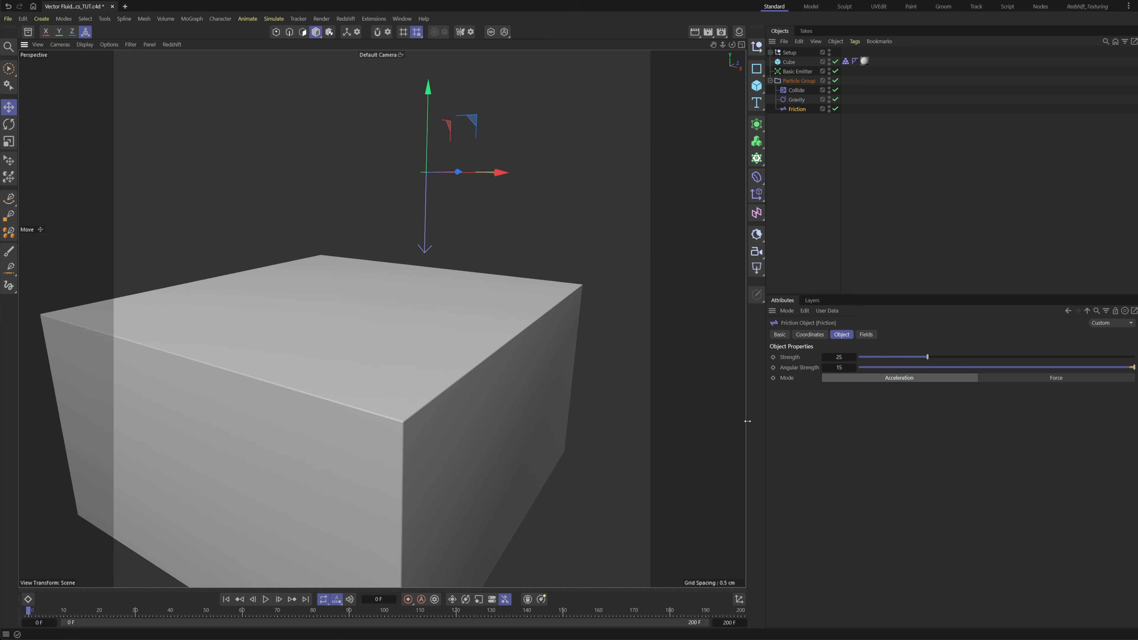
{"action": "left_click", "coordinate": [792, 101]}
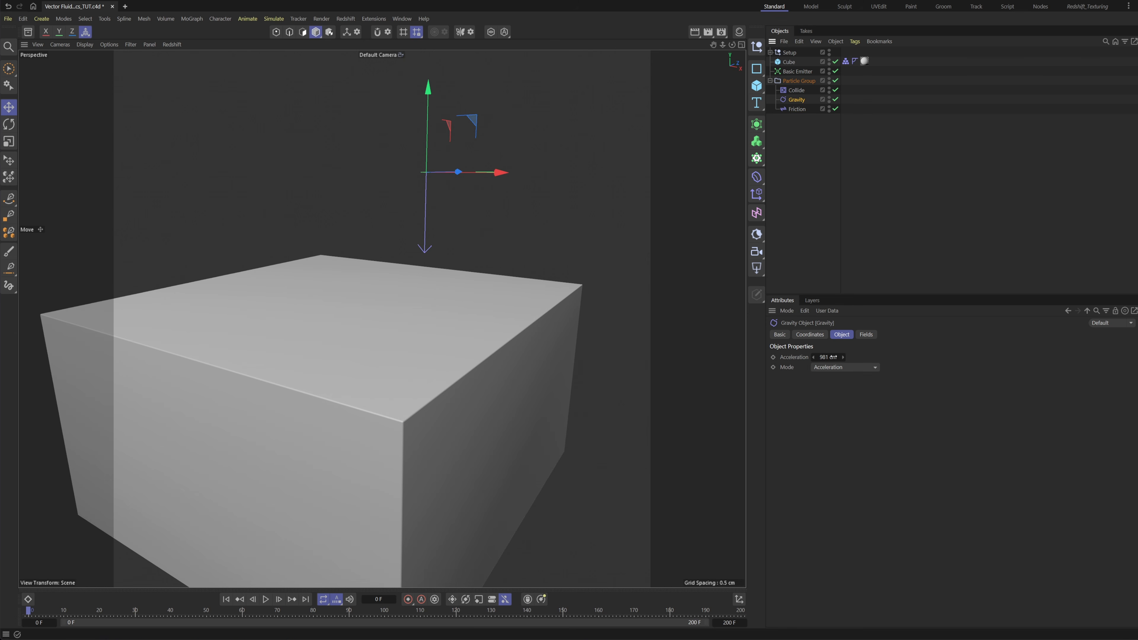
{"action": "left_click", "coordinate": [898, 187]}
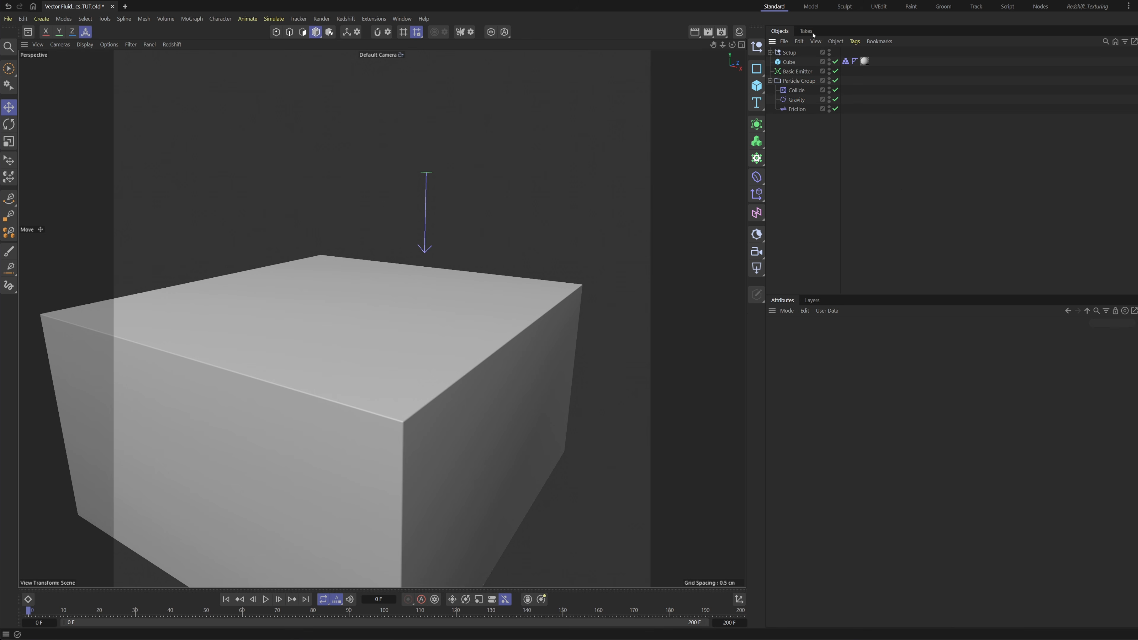
{"action": "left_click", "coordinate": [266, 600]}
{"action": "middle_click_drag", "start_coordinate": [361, 324], "coordinate": [405, 306], "text": "alt"}
{"action": "scroll", "coordinate": [521, 362], "scroll_direction": "up", "scroll_amount": 3}
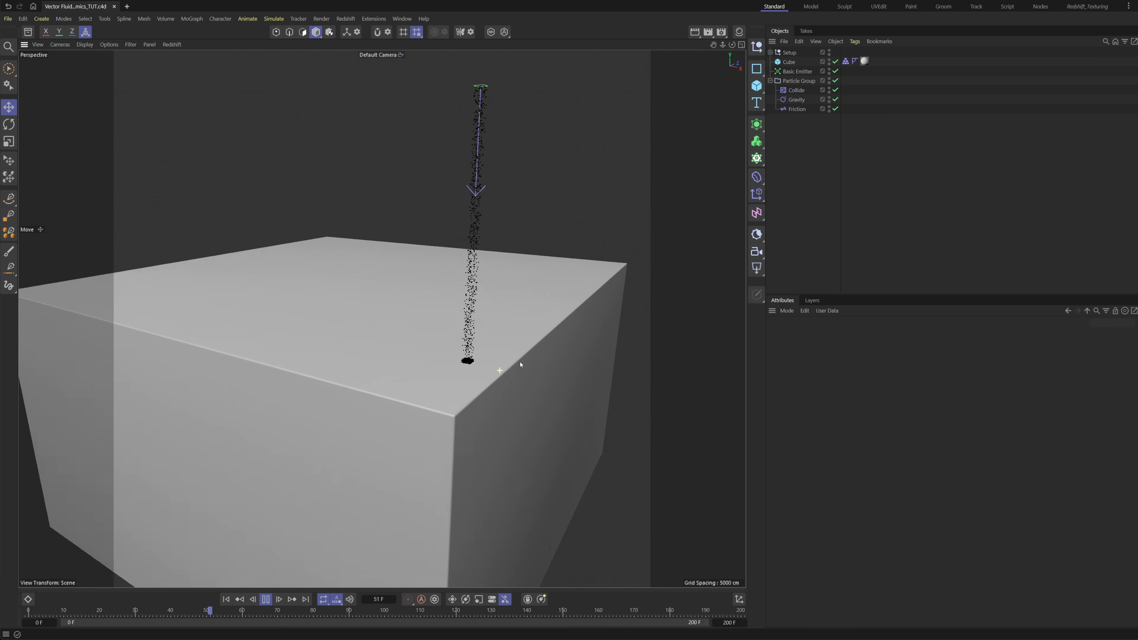
{"action": "left_click_drag", "start_coordinate": [444, 365], "coordinate": [395, 384], "text": "alt"}
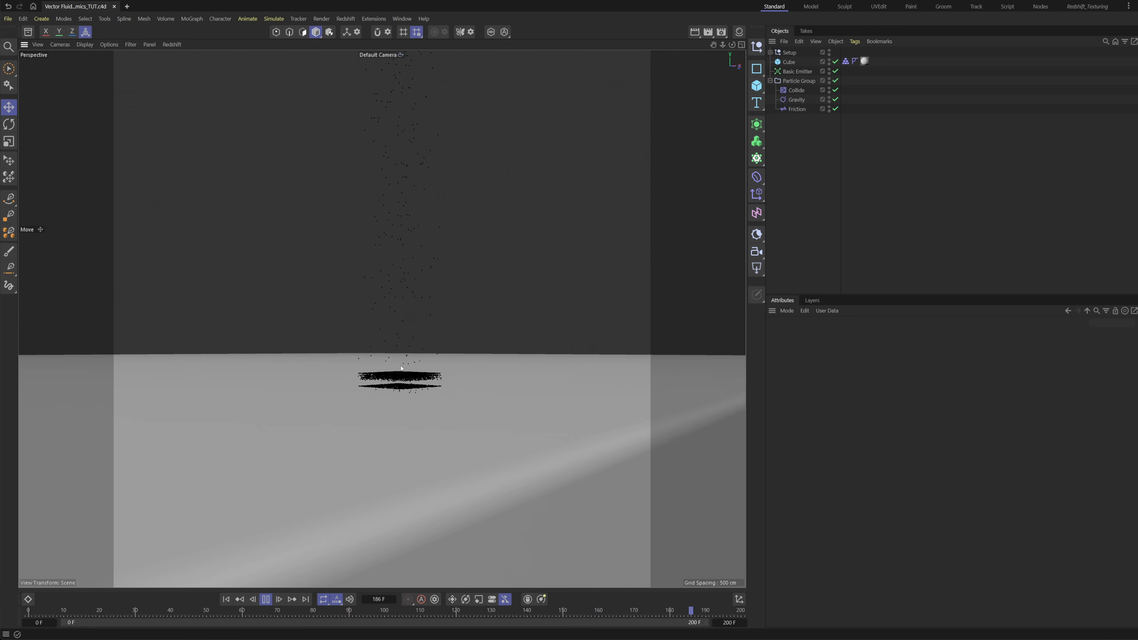
{"action": "left_click", "coordinate": [265, 600]}
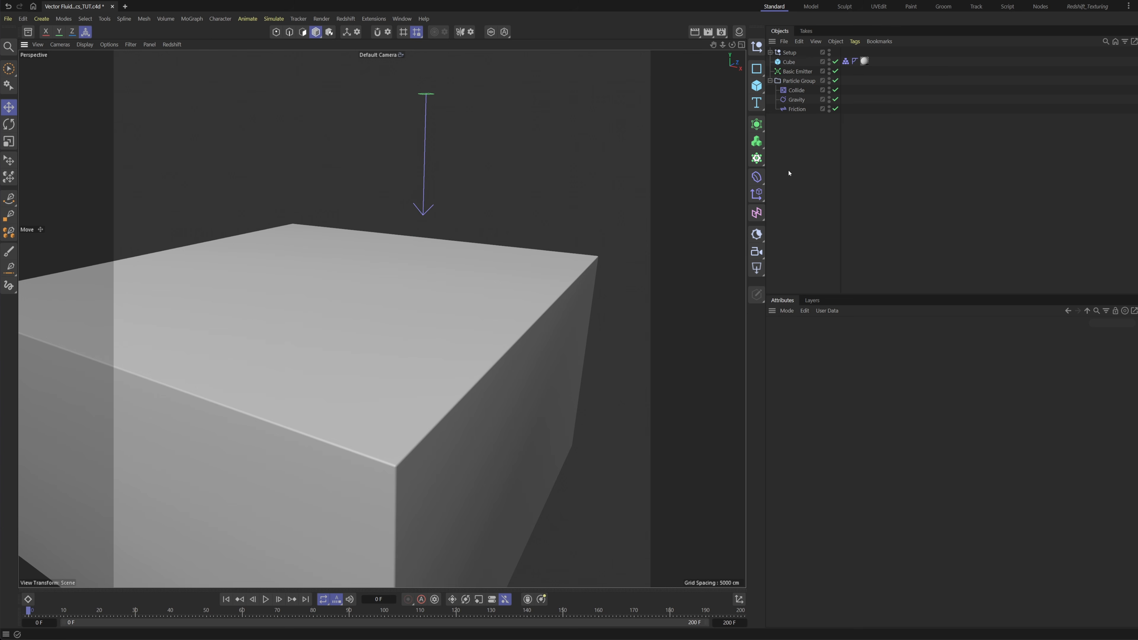
- Add a Flock particle modifier and nest it inside the Particle Group between Gravity and Friction, with its attributes area enlarged
{"action": "left_click", "coordinate": [272, 21]}
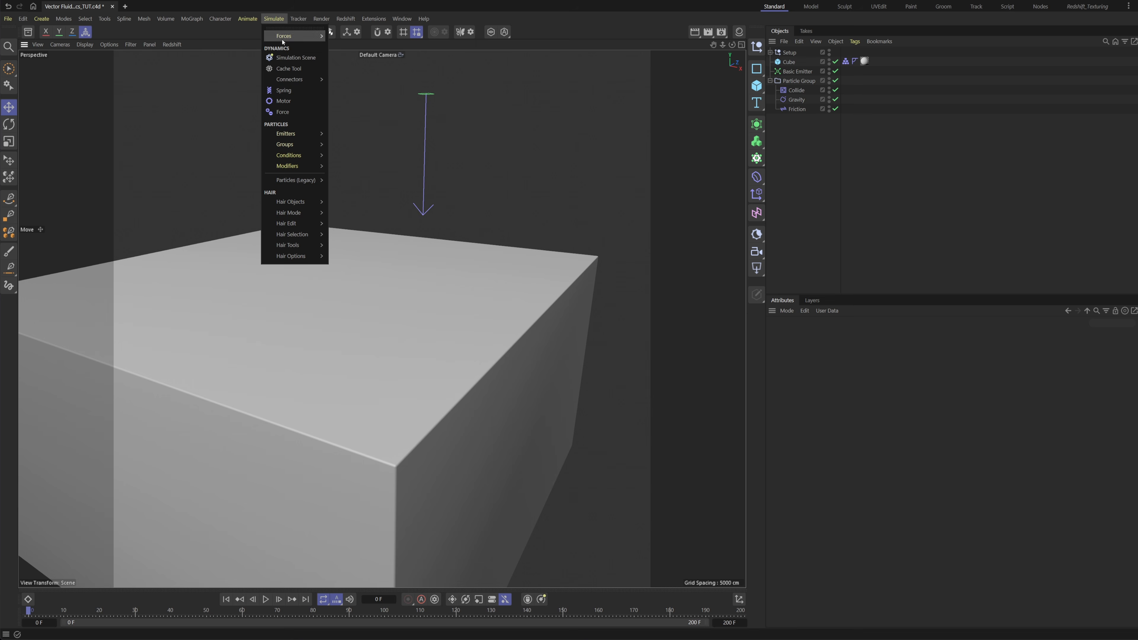
{"action": "mouse_move", "coordinate": [297, 170]}
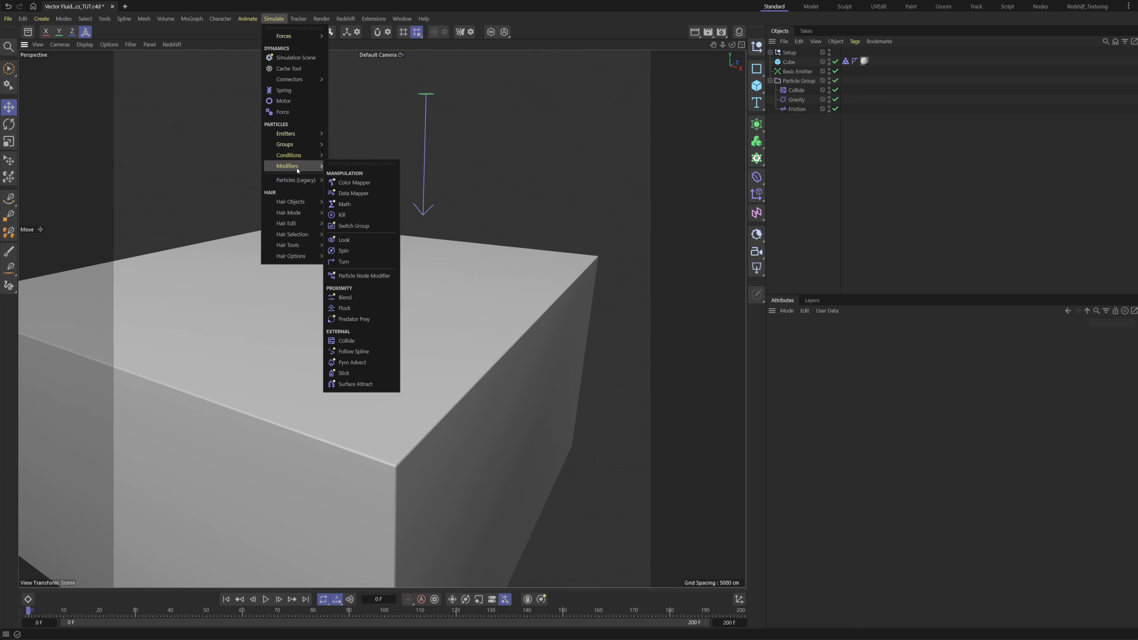
{"action": "left_click", "coordinate": [345, 308]}
{"action": "left_click_drag", "start_coordinate": [792, 53], "coordinate": [809, 118]}
{"action": "left_click_drag", "start_coordinate": [841, 294], "coordinate": [842, 185]}
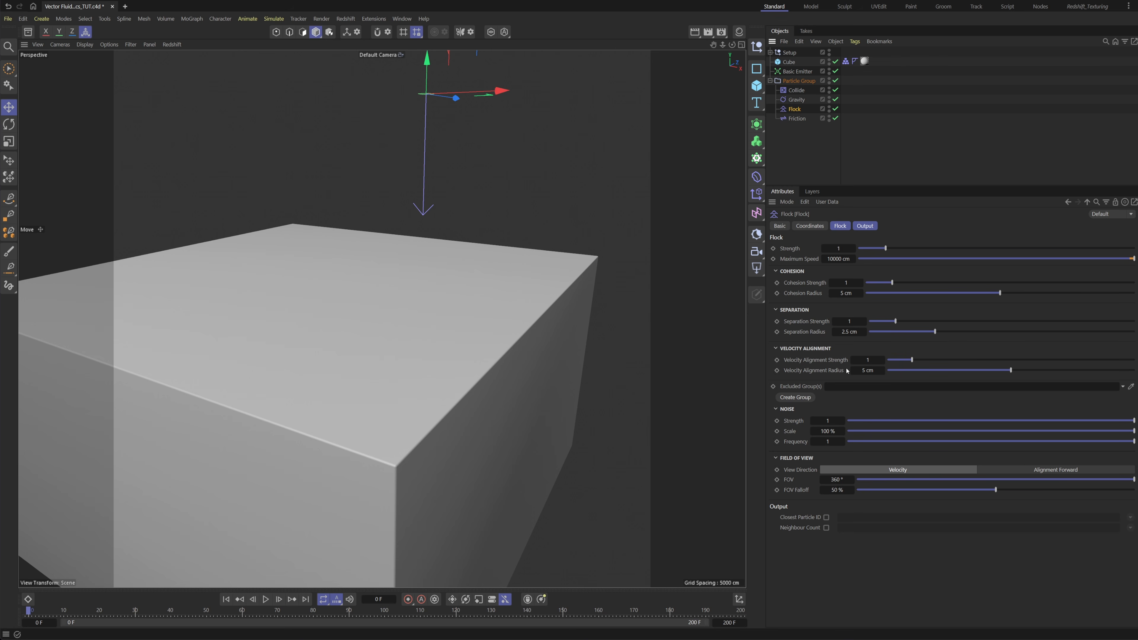
- Set the Flock modifier's overall, cohesion, separation and velocity alignment strengths to 10 and its maximum speed to 1000 cm
{"action": "left_click", "coordinate": [885, 248]}
{"action": "left_click_drag", "start_coordinate": [890, 249], "coordinate": [1134, 249]}
{"action": "left_click_drag", "start_coordinate": [891, 282], "coordinate": [1134, 283]}
{"action": "left_click_drag", "start_coordinate": [895, 321], "coordinate": [1133, 321]}
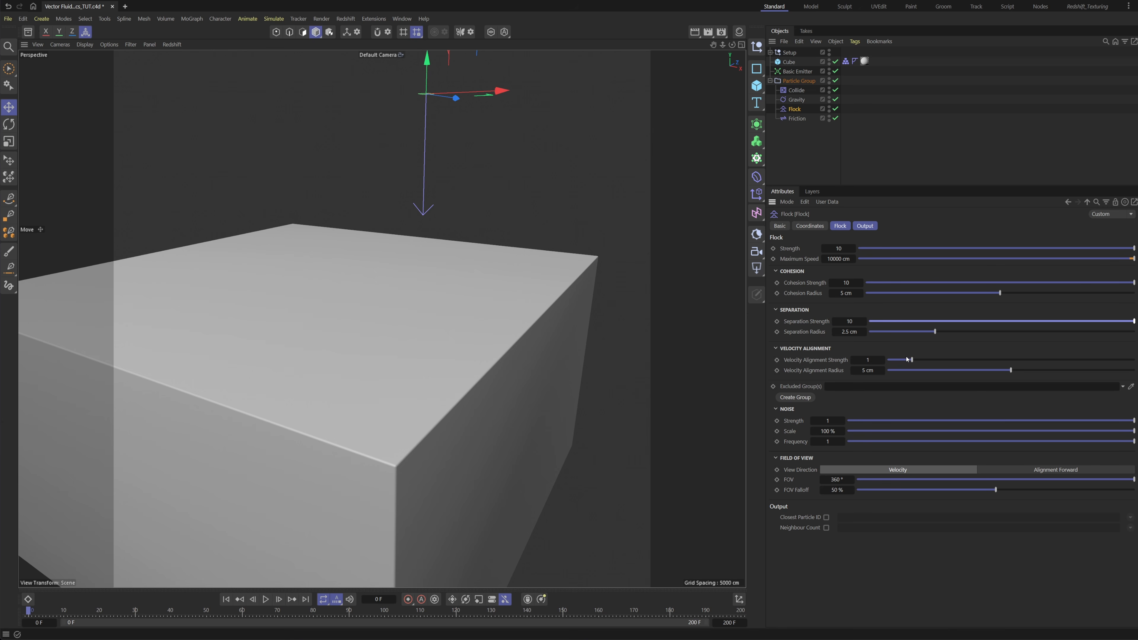
{"action": "left_click_drag", "start_coordinate": [913, 361], "coordinate": [1133, 361]}
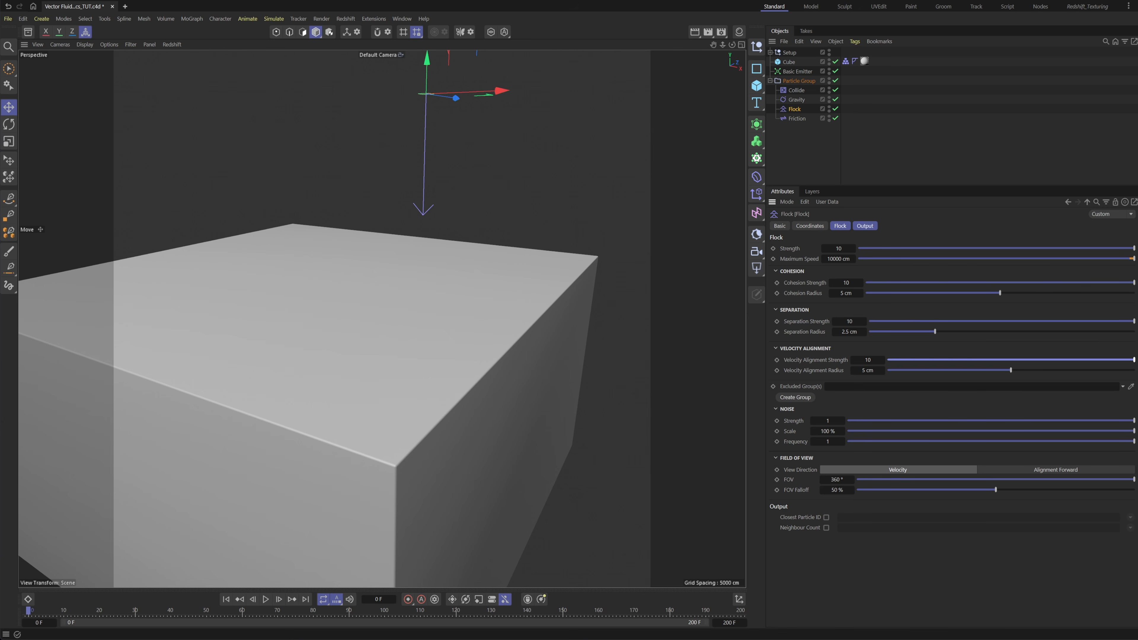
{"action": "left_click", "coordinate": [847, 259]}
{"action": "left_click", "coordinate": [839, 258]}
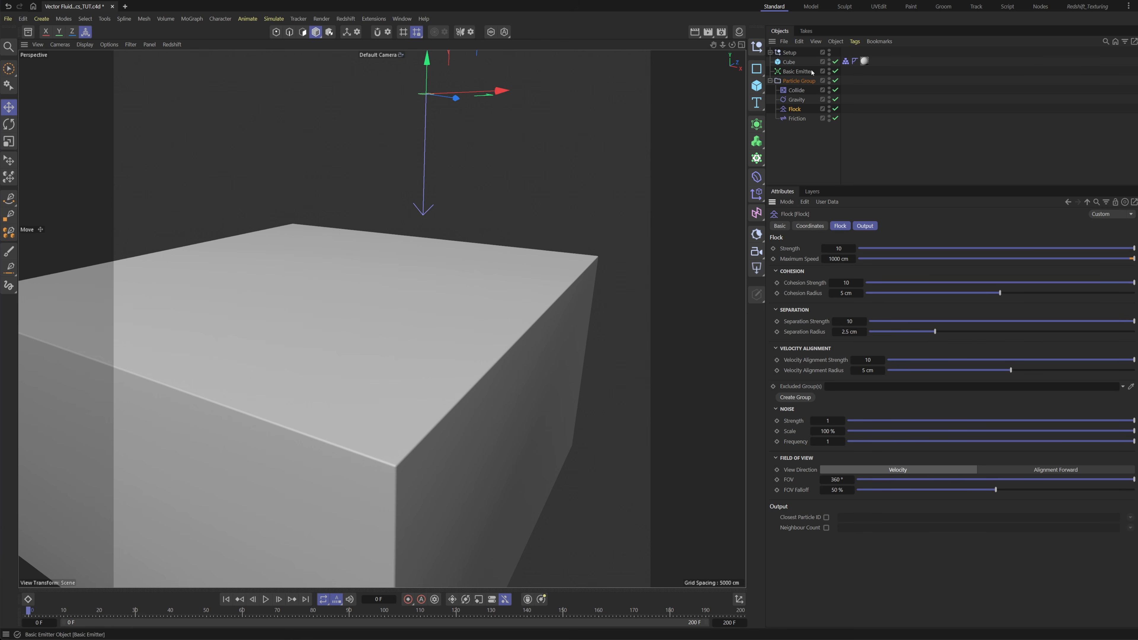
- Set the Flock modifier's cohesion radius and velocity alignment radius to 10 cm and save the project
{"action": "left_click", "coordinate": [796, 100]}
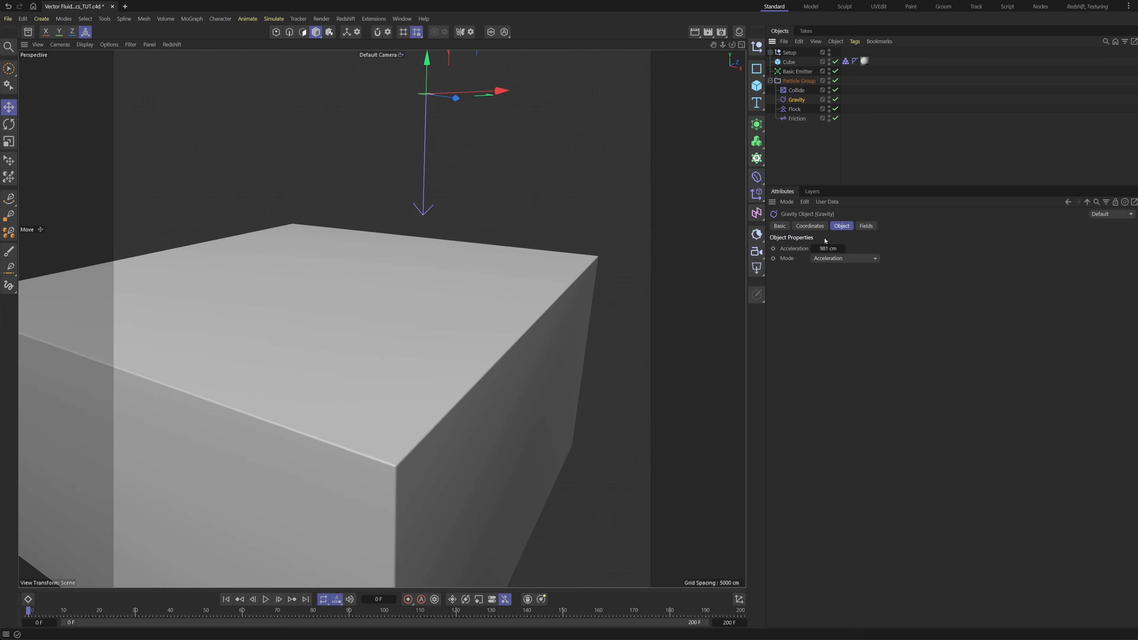
{"action": "left_click", "coordinate": [794, 109]}
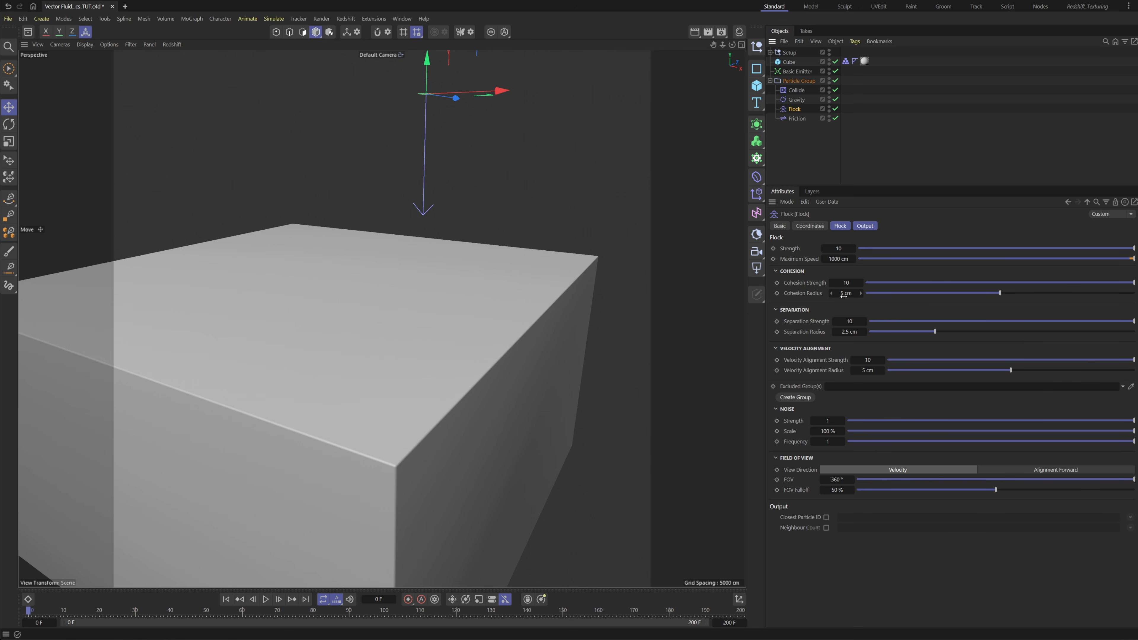
{"action": "left_click_drag", "start_coordinate": [999, 293], "coordinate": [1134, 293]}
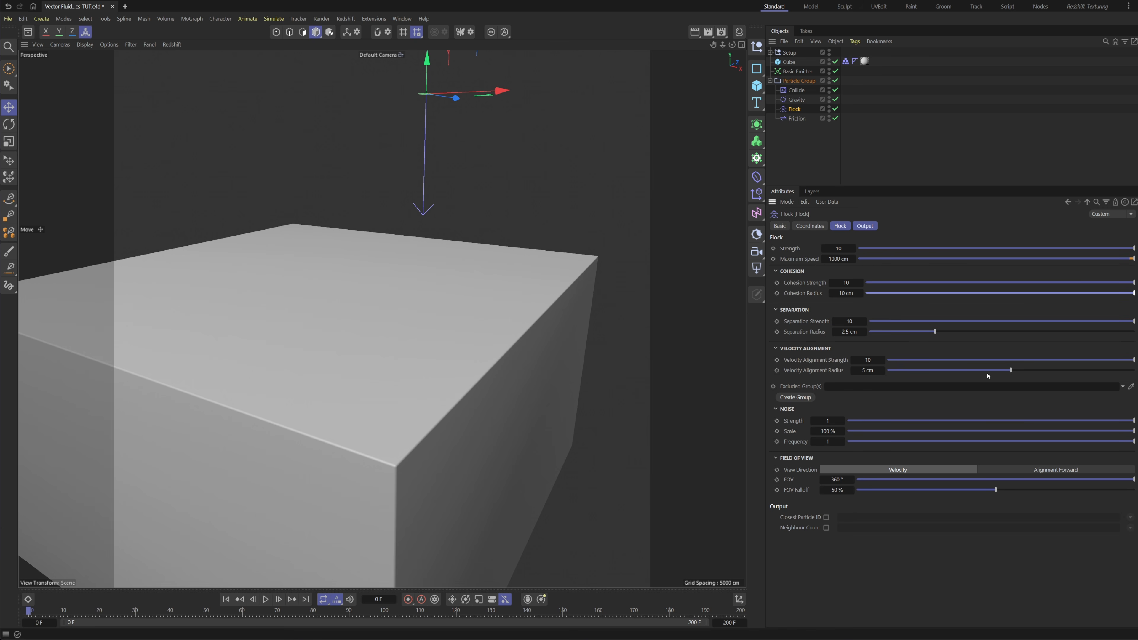
{"action": "left_click_drag", "start_coordinate": [1008, 373], "coordinate": [1112, 376]}
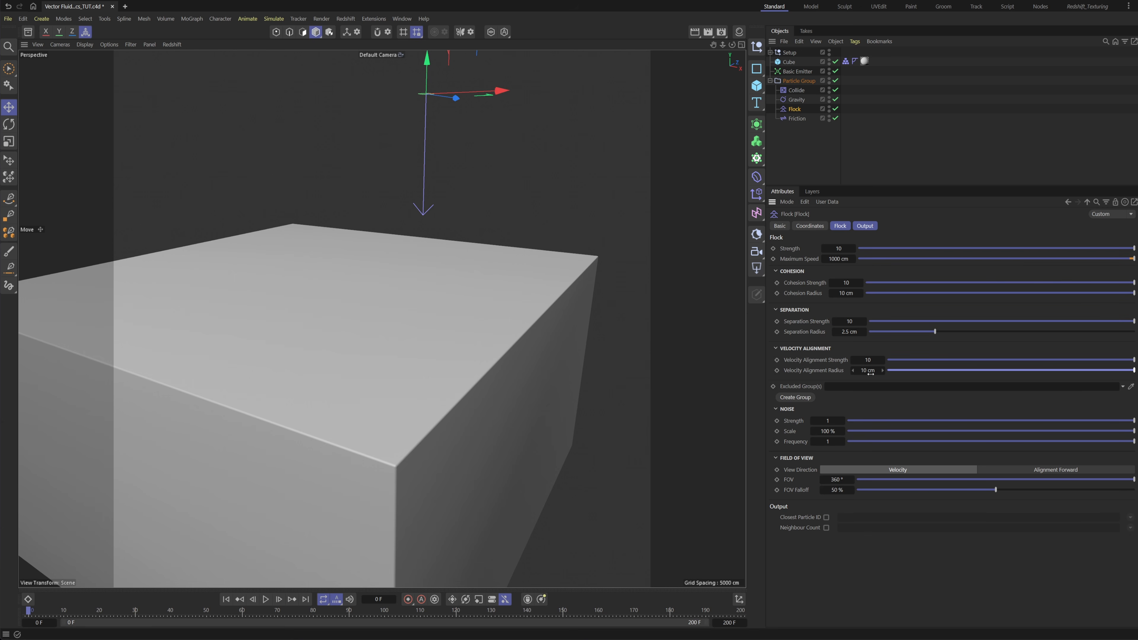
{"action": "left_click", "coordinate": [902, 129]}
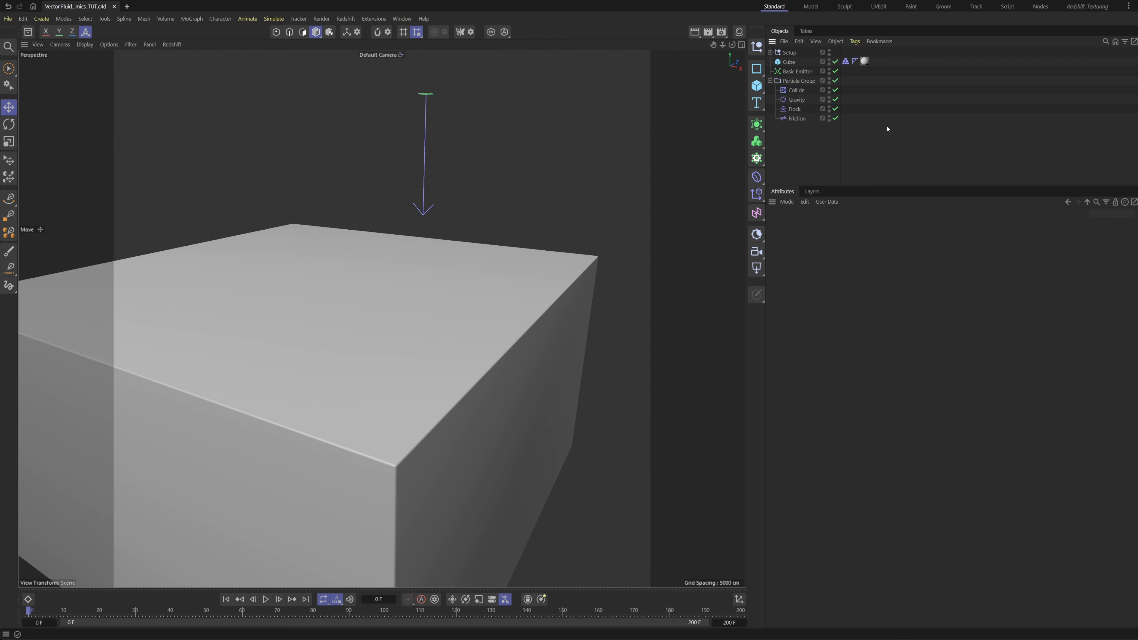
{"action": "key", "text": "ctrl+s"}
- Play the simulation from the start and examine from several angles how the Flock modifier spreads the particles around the cube
{"action": "key", "text": "F8"}
{"action": "scroll", "coordinate": [446, 349], "scroll_direction": "down", "scroll_amount": 5}
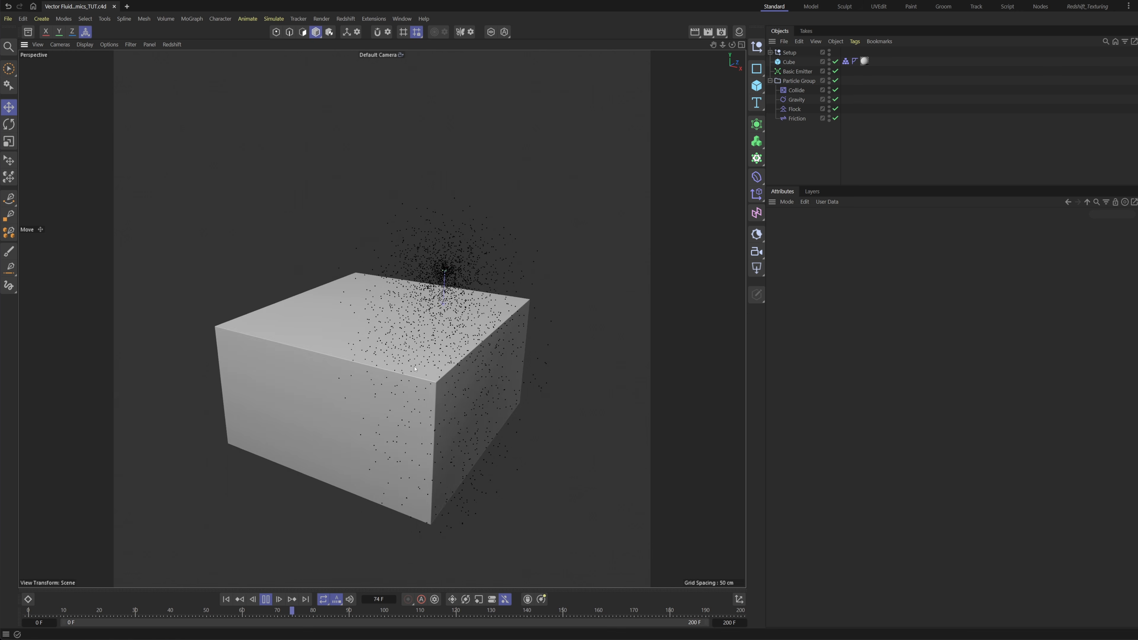
{"action": "left_click_drag", "start_coordinate": [419, 359], "coordinate": [433, 324], "text": "alt"}
{"action": "middle_click_drag", "start_coordinate": [466, 410], "coordinate": [454, 363], "text": "alt"}
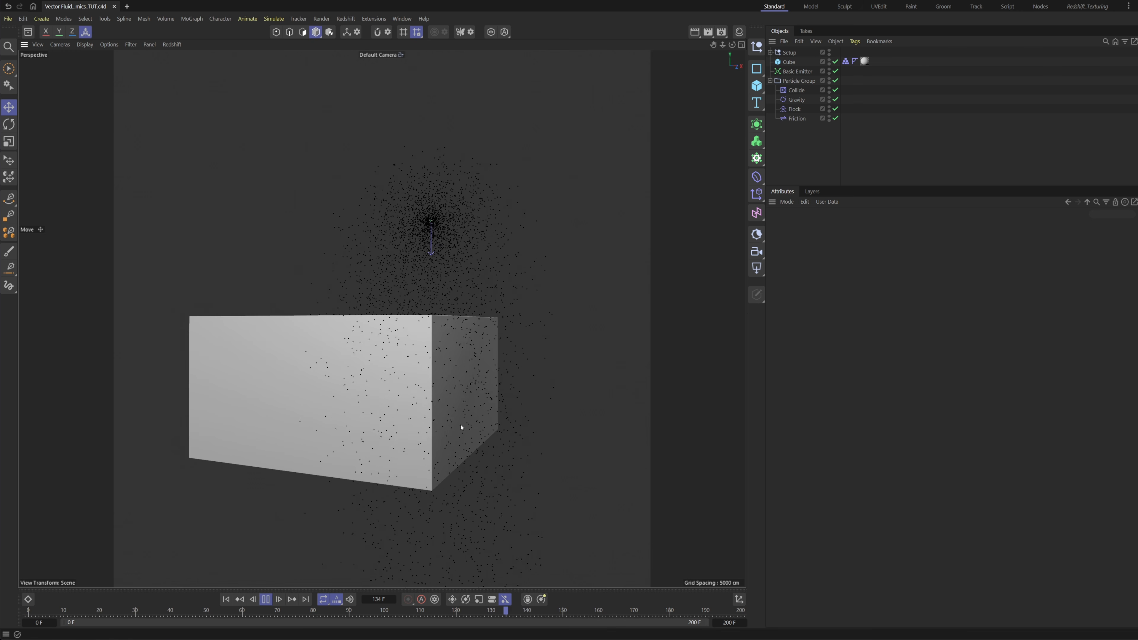
{"action": "scroll", "coordinate": [457, 287], "scroll_direction": "up", "scroll_amount": 3}
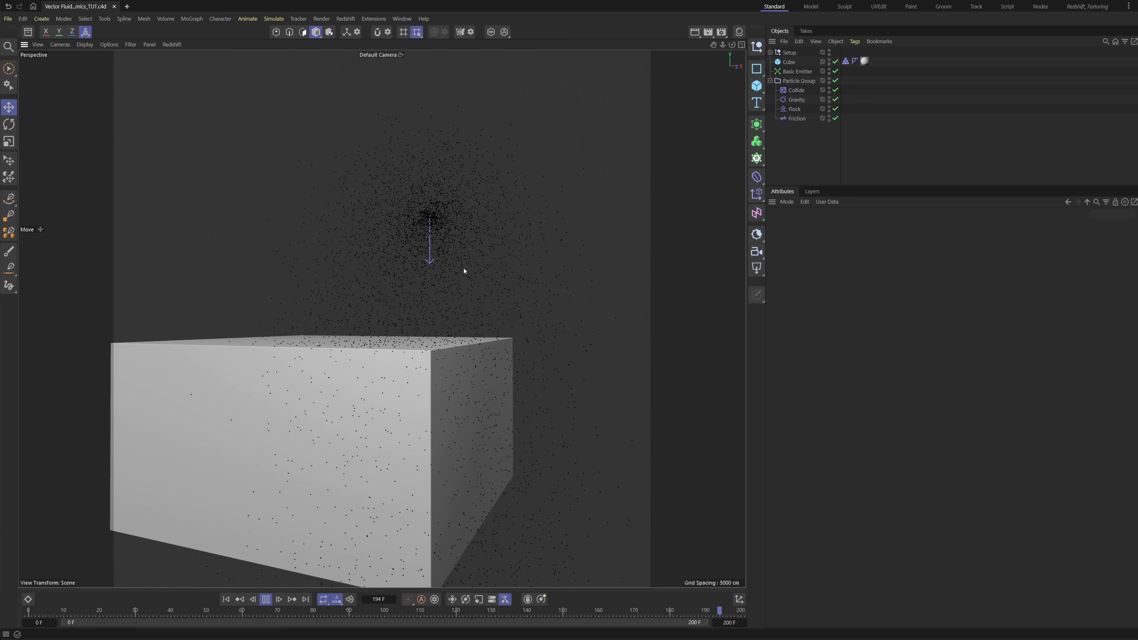
{"action": "left_click_drag", "start_coordinate": [456, 280], "coordinate": [454, 313], "text": "alt"}
{"action": "left_click", "coordinate": [226, 599]}
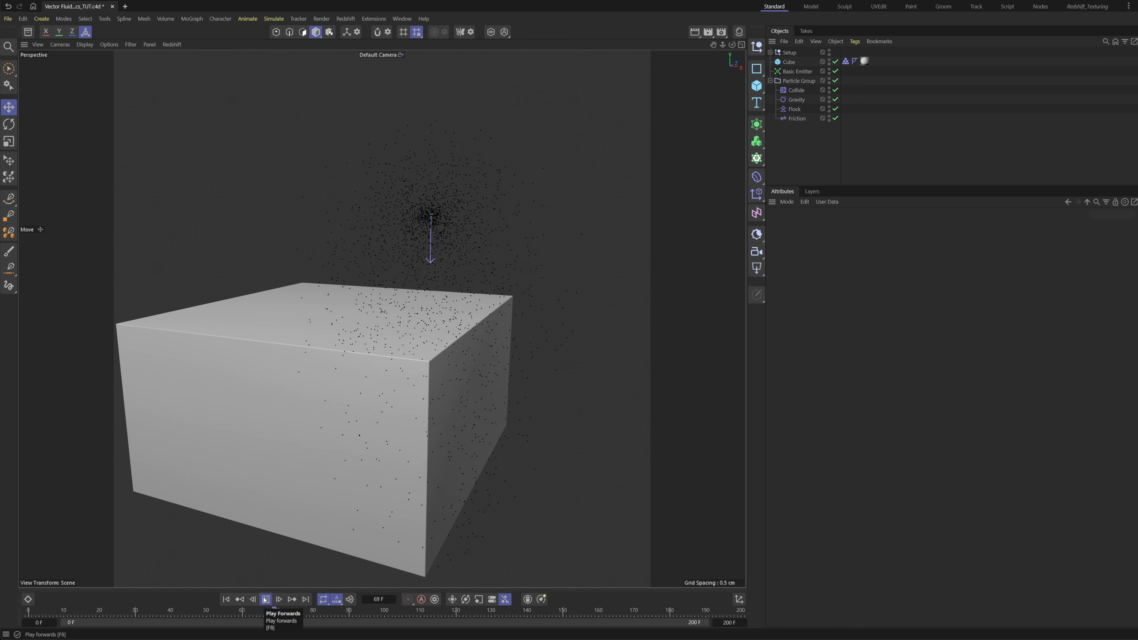
{"action": "left_click", "coordinate": [265, 599]}
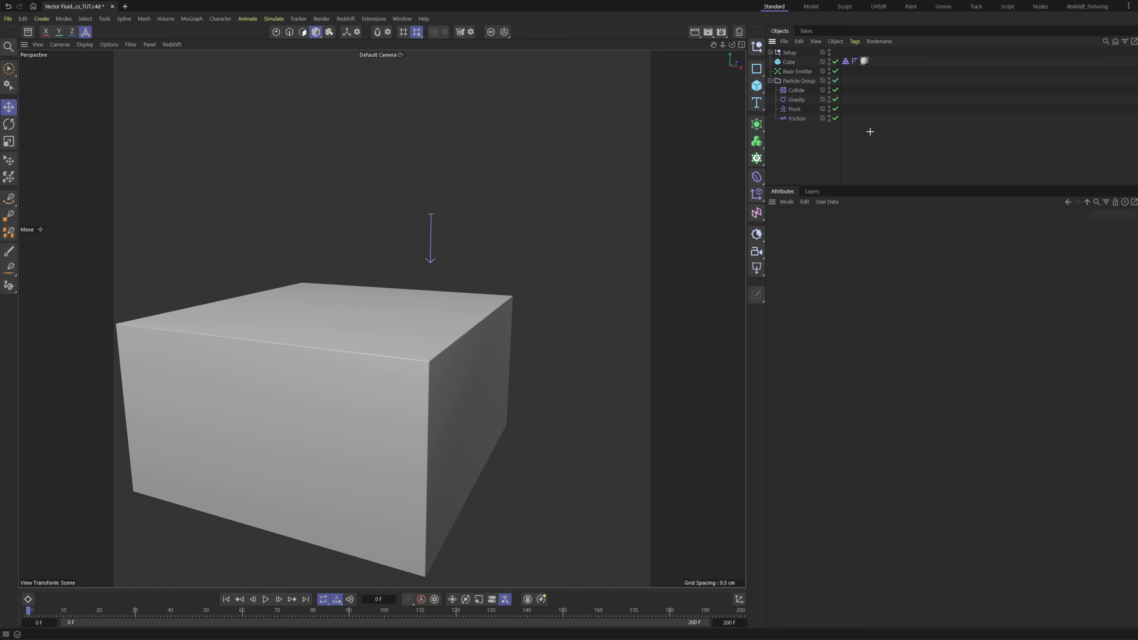
- Set the particle substeps to 32 in the project's simulation settings
{"action": "key", "text": "ctrl+d"}
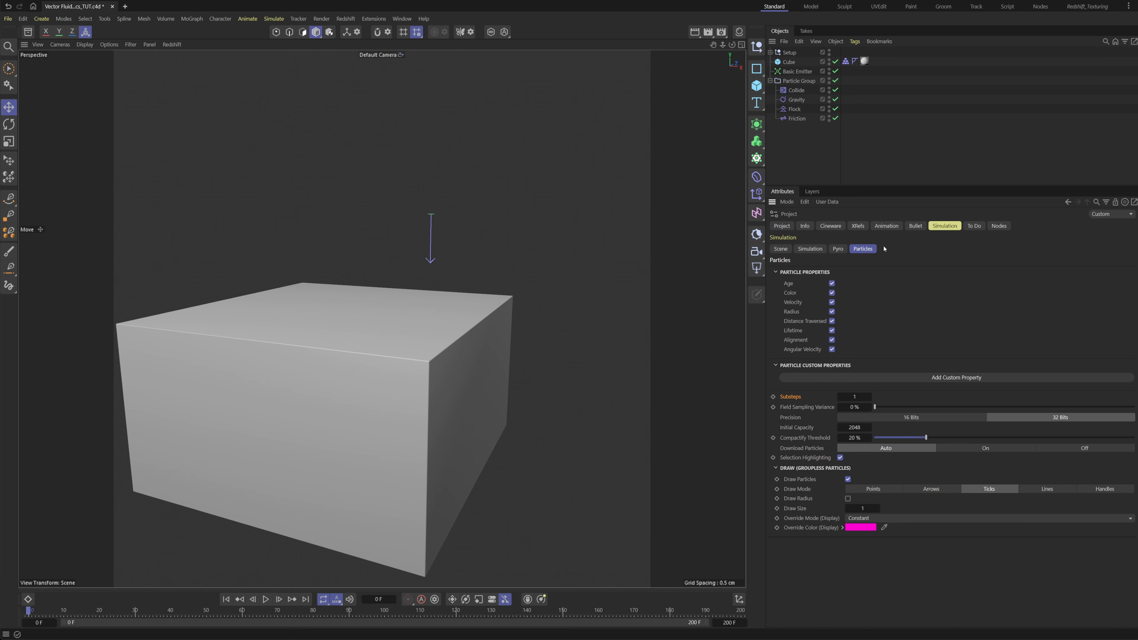
{"action": "left_click", "coordinate": [781, 248]}
{"action": "left_click", "coordinate": [862, 249]}
{"action": "type", "text": "32"}
{"action": "key", "text": "Return"}
{"action": "scroll", "coordinate": [417, 321], "scroll_direction": "up", "scroll_amount": 5}
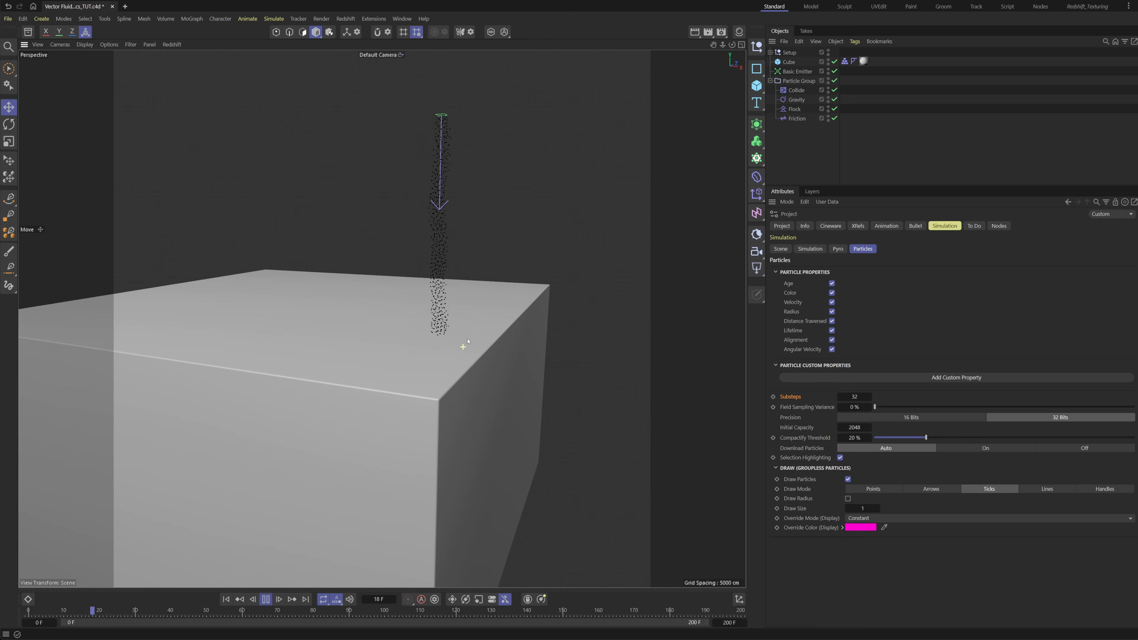
- Examine up close how the particle stream lands on the cube during playback, and stop the simulation
{"action": "left_click_drag", "start_coordinate": [467, 342], "coordinate": [451, 343], "text": "alt"}
{"action": "scroll", "coordinate": [450, 345], "scroll_direction": "up", "scroll_amount": 3}
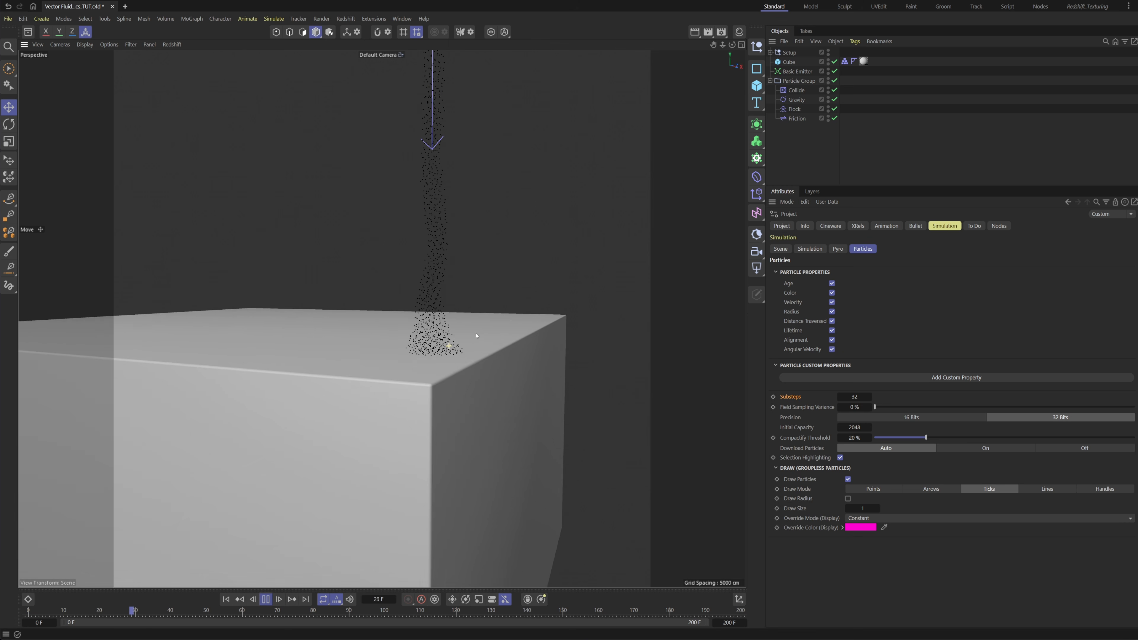
{"action": "left_click_drag", "start_coordinate": [448, 187], "coordinate": [441, 273], "text": "alt"}
{"action": "scroll", "coordinate": [417, 381], "scroll_direction": "down", "scroll_amount": 2}
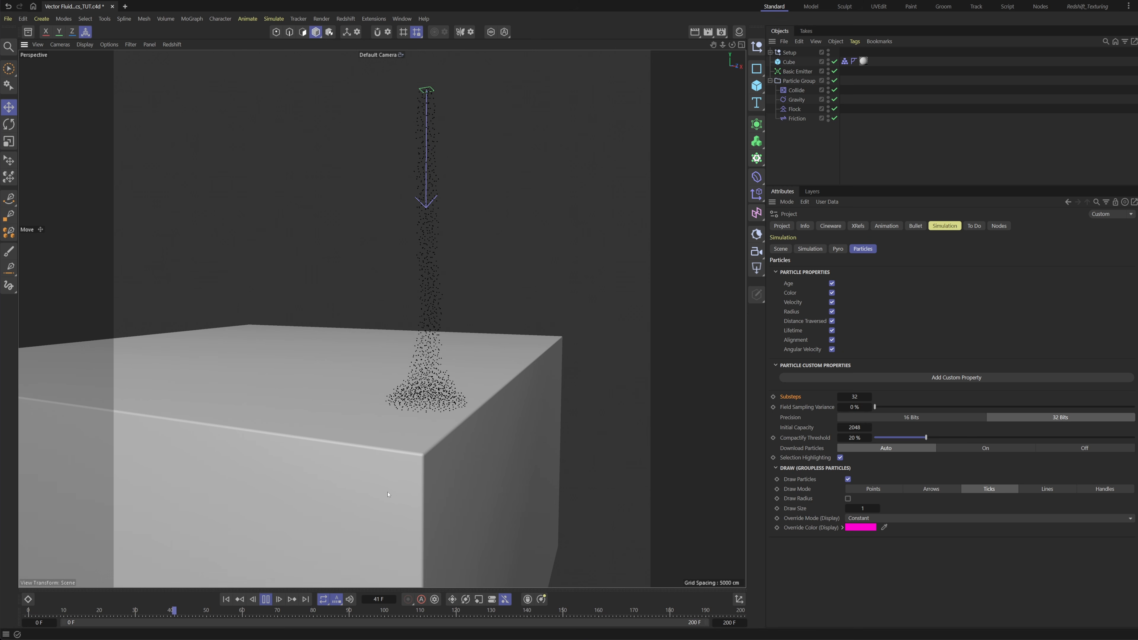
{"action": "left_click", "coordinate": [268, 598]}
- Set the Particle Group's dot draw size to 4
{"action": "left_click", "coordinate": [793, 81]}
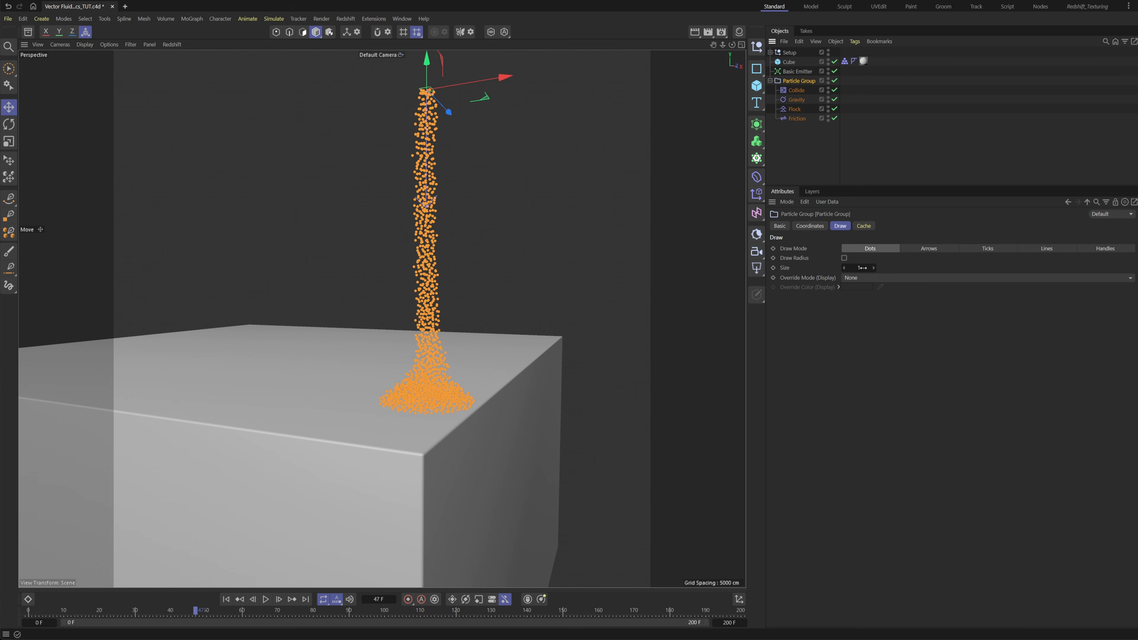
{"action": "double_click", "coordinate": [863, 268]}
{"action": "type", "text": "2"}
{"action": "key", "text": "Return"}
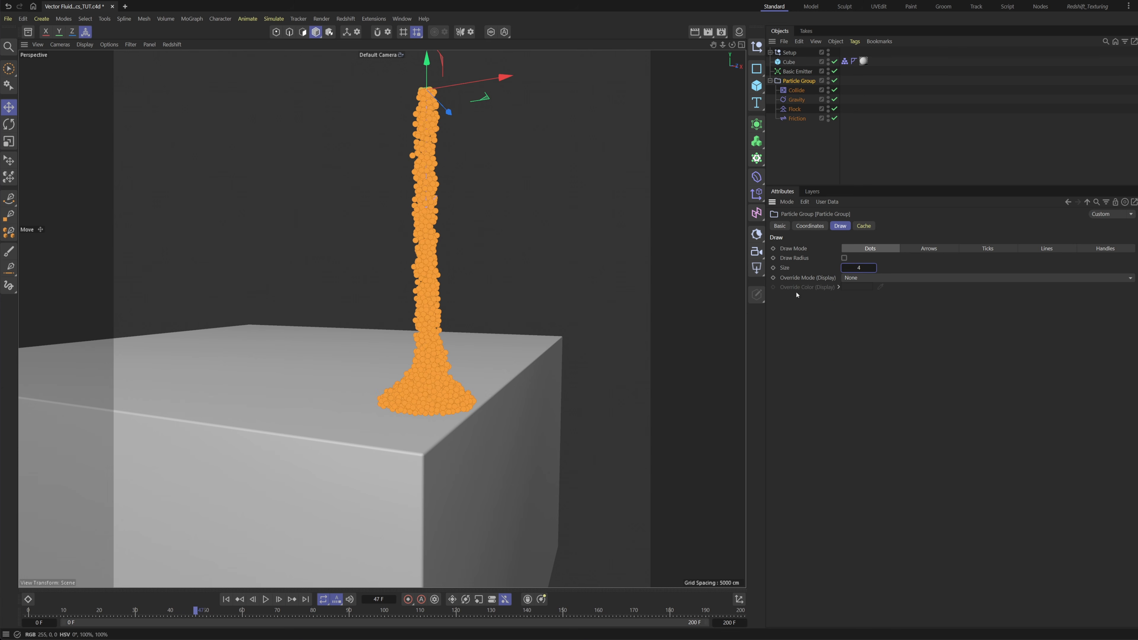
{"action": "left_click", "coordinate": [797, 148]}
- Replay the simulation from the start, examine how the enlarged particles pile up and spill over the cube's edge, and stop at frame 73
{"action": "key", "text": "shift+f"}
{"action": "key", "text": "F8"}
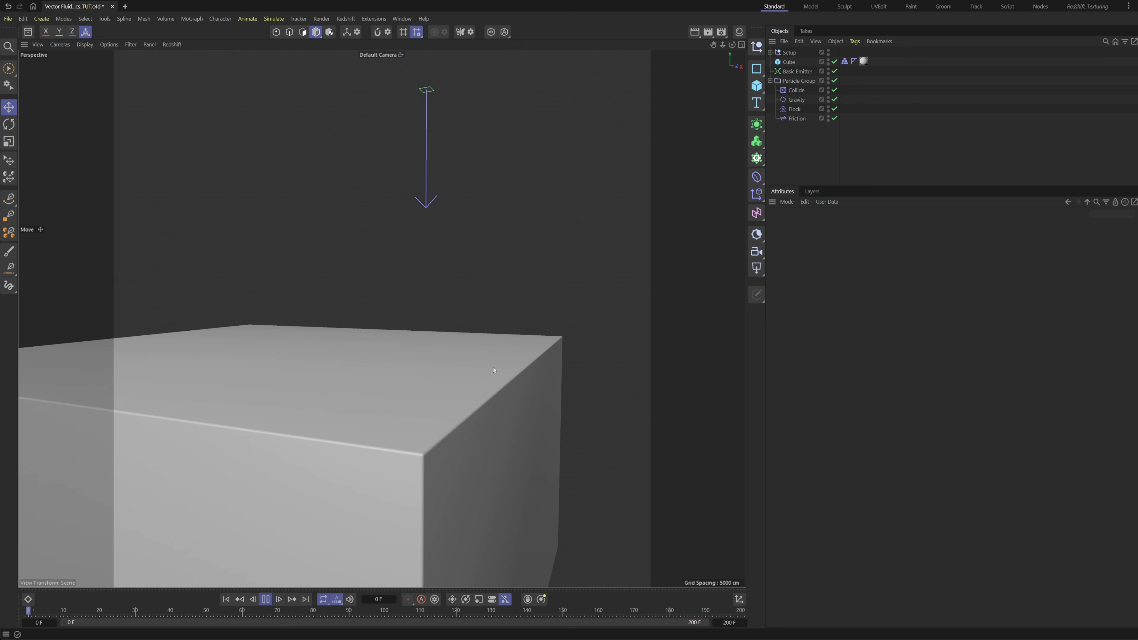
{"action": "mouse_move", "coordinate": [452, 444]}
{"action": "right_mouse_down", "text": "alt"}
{"action": "mouse_move", "coordinate": [439, 457]}
{"action": "mouse_move", "coordinate": [455, 422]}
{"action": "right_mouse_up", "text": "alt"}
{"action": "scroll", "coordinate": [496, 394], "scroll_direction": "up", "scroll_amount": 3}
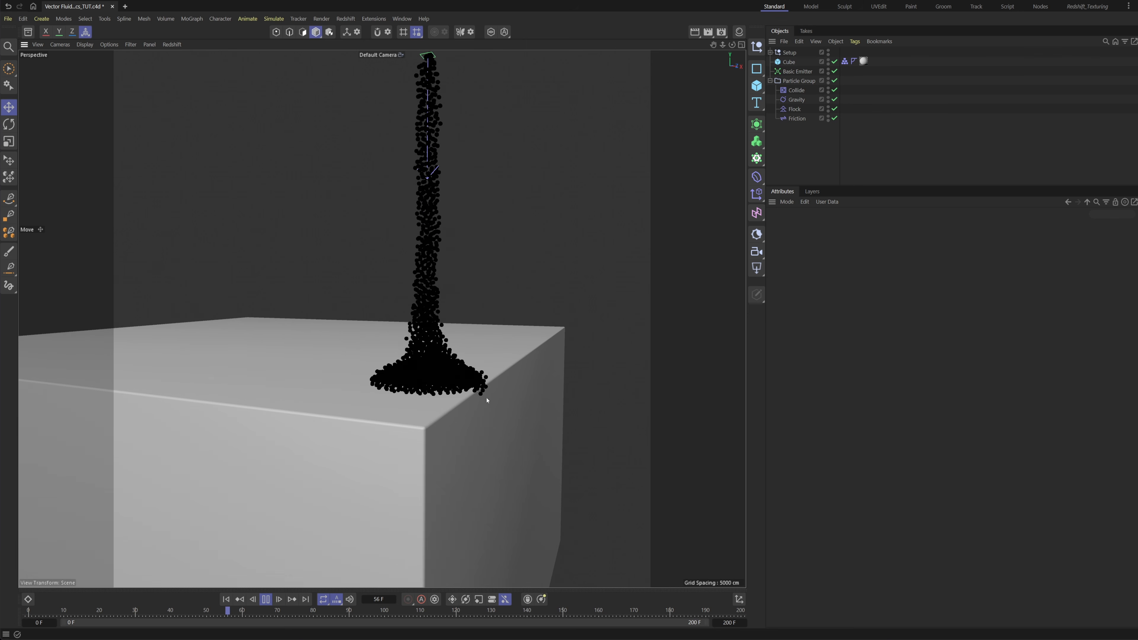
{"action": "left_click_drag", "start_coordinate": [485, 399], "coordinate": [476, 381], "text": "alt"}
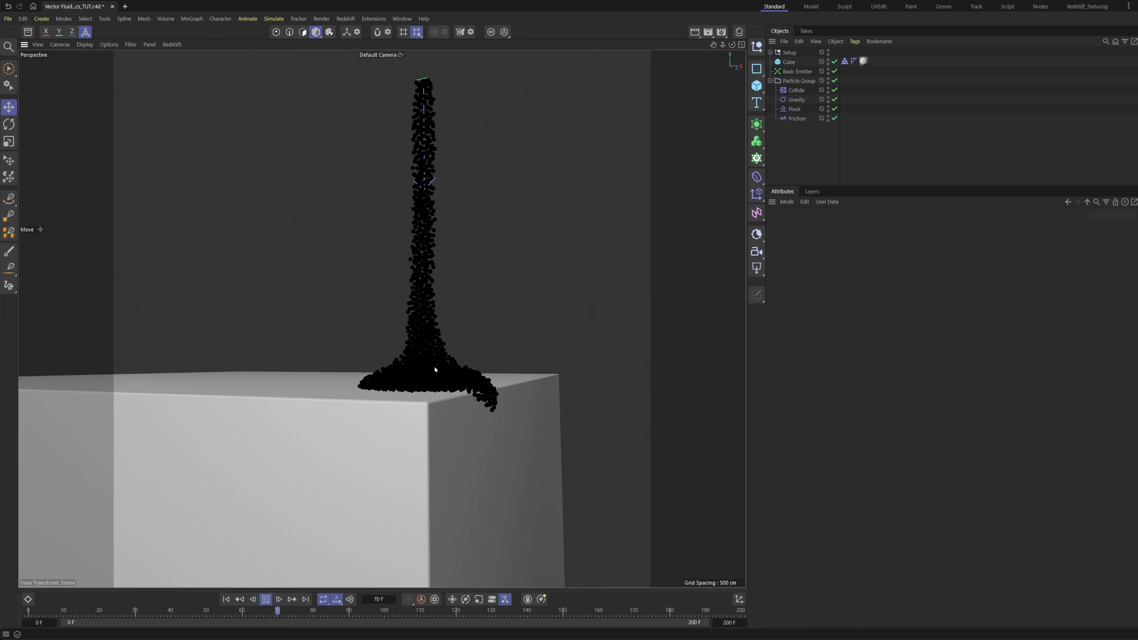
{"action": "left_click_drag", "start_coordinate": [462, 455], "coordinate": [462, 395], "text": "alt"}
{"action": "left_click", "coordinate": [266, 600]}
{"action": "left_click_drag", "start_coordinate": [462, 395], "coordinate": [434, 334], "text": "alt"}
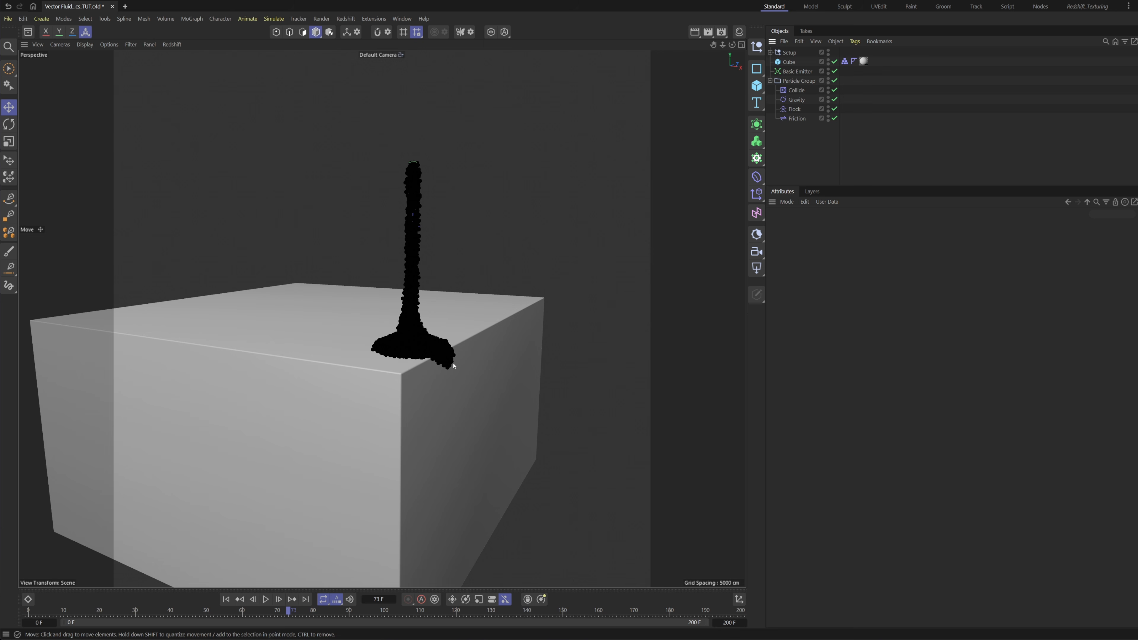
- Set the Basic Emitter's rate to 5000 per second and save the project
{"action": "left_click", "coordinate": [797, 71]}
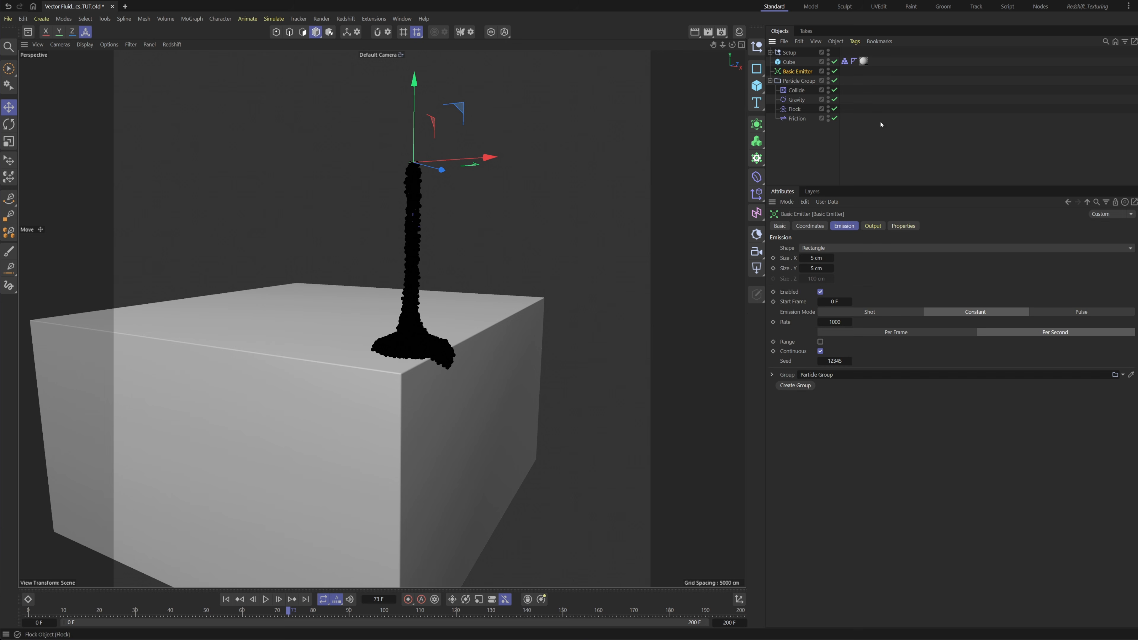
{"action": "left_click", "coordinate": [835, 322]}
{"action": "key", "text": "ctrl+s"}
- Play the simulation from the start and examine from several angles how the denser stream flows down the cube's side
{"action": "left_click", "coordinate": [226, 599]}
{"action": "left_click", "coordinate": [266, 599]}
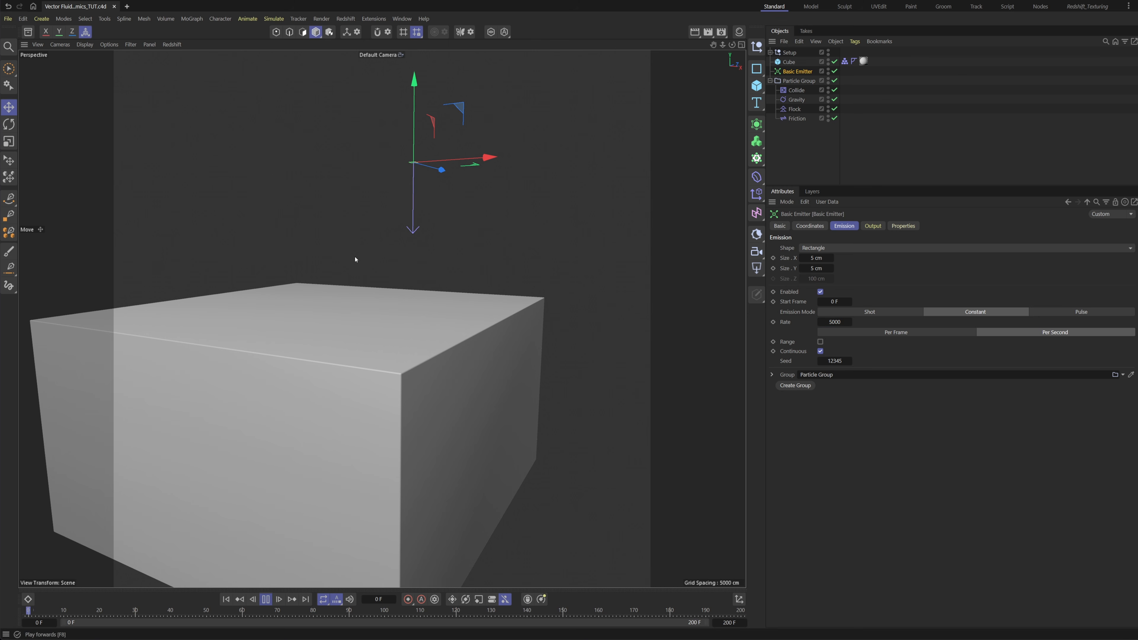
{"action": "mouse_move", "coordinate": [430, 298]}
{"action": "left_mouse_down", "text": "alt"}
{"action": "mouse_move", "coordinate": [466, 312]}
{"action": "mouse_move", "coordinate": [447, 320]}
{"action": "mouse_move", "coordinate": [456, 391]}
{"action": "mouse_move", "coordinate": [437, 297]}
{"action": "left_mouse_up", "text": "alt"}
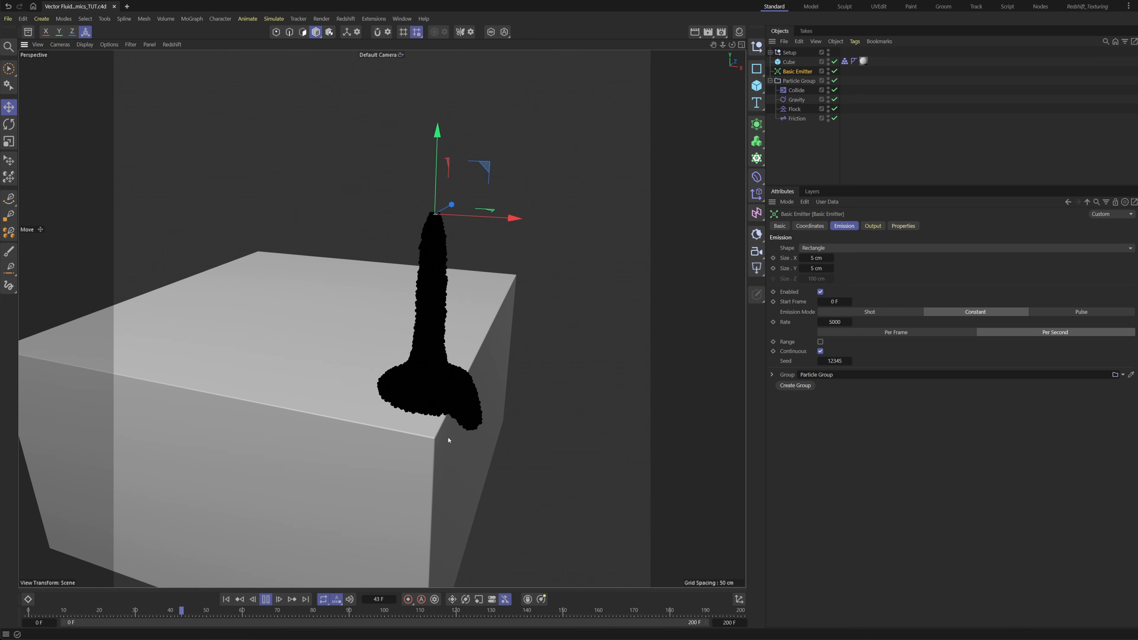
{"action": "left_click_drag", "start_coordinate": [405, 405], "coordinate": [376, 357], "text": "alt"}
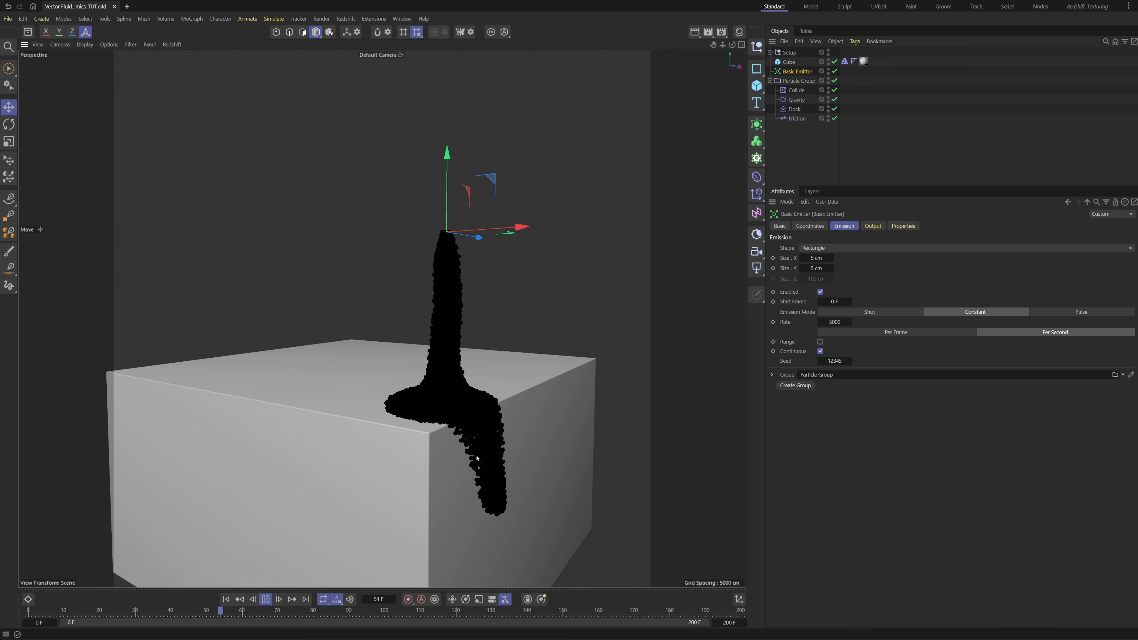
{"action": "left_click", "coordinate": [266, 599]}
{"action": "mouse_move", "coordinate": [478, 359]}
{"action": "left_mouse_down", "text": "alt"}
{"action": "mouse_move", "coordinate": [526, 358]}
{"action": "mouse_move", "coordinate": [376, 363]}
{"action": "mouse_move", "coordinate": [325, 348]}
{"action": "mouse_move", "coordinate": [521, 373]}
{"action": "mouse_move", "coordinate": [609, 126]}
{"action": "left_mouse_up", "text": "alt"}
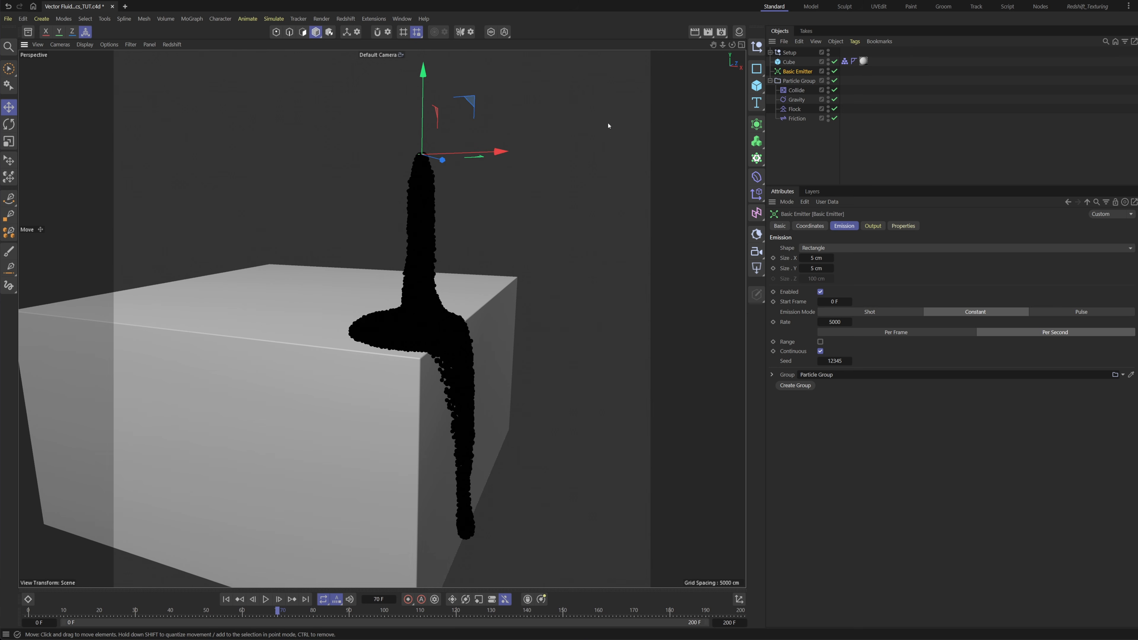
{"action": "mouse_move", "coordinate": [451, 324]}
{"action": "left_mouse_down", "text": "alt"}
{"action": "mouse_move", "coordinate": [432, 327]}
{"action": "mouse_move", "coordinate": [441, 344]}
{"action": "mouse_move", "coordinate": [446, 331]}
{"action": "left_mouse_up", "text": "alt"}
{"action": "left_click", "coordinate": [885, 115]}
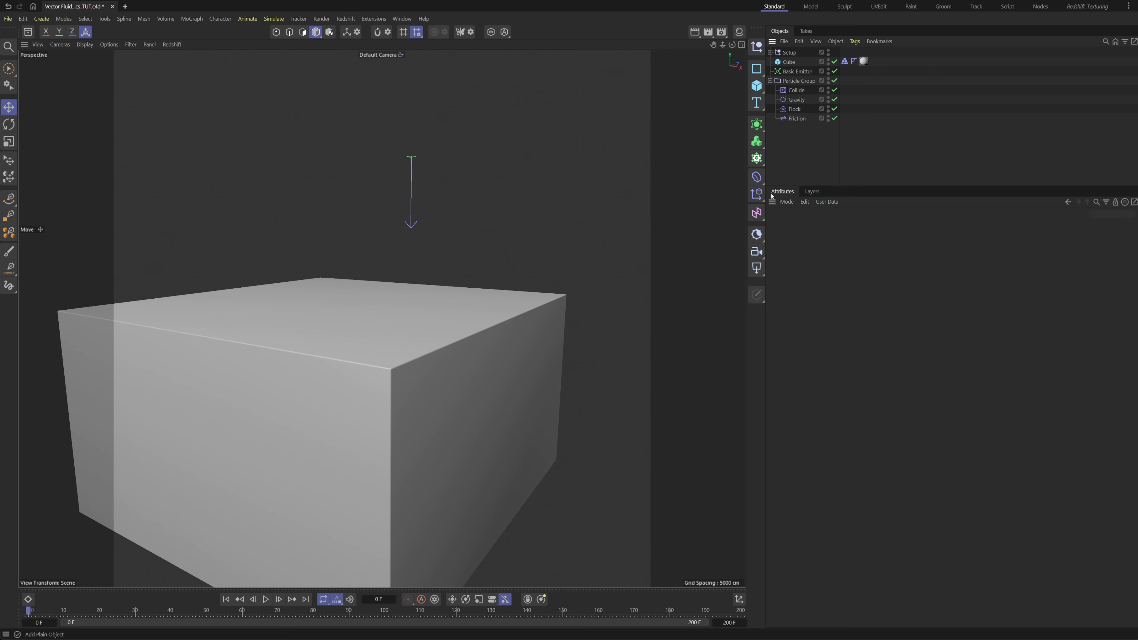
- Add a Matrix object, set its mode to Object and assign the Particle Group as its source object
{"action": "left_click_drag", "start_coordinate": [403, 361], "coordinate": [396, 366], "text": "alt"}
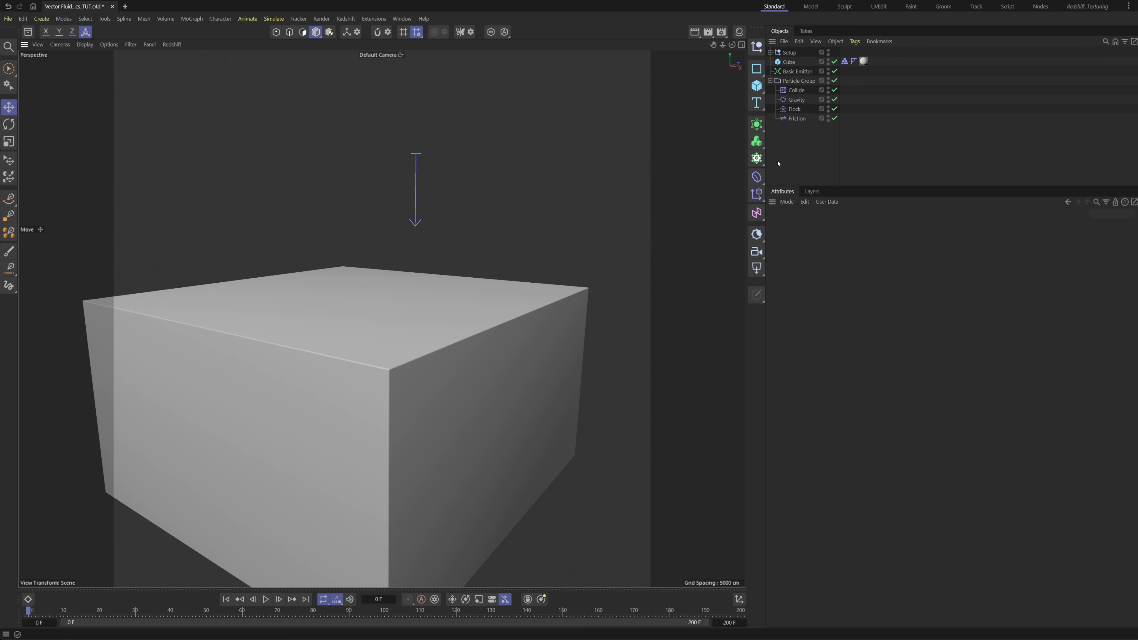
{"action": "left_click", "coordinate": [757, 160]}
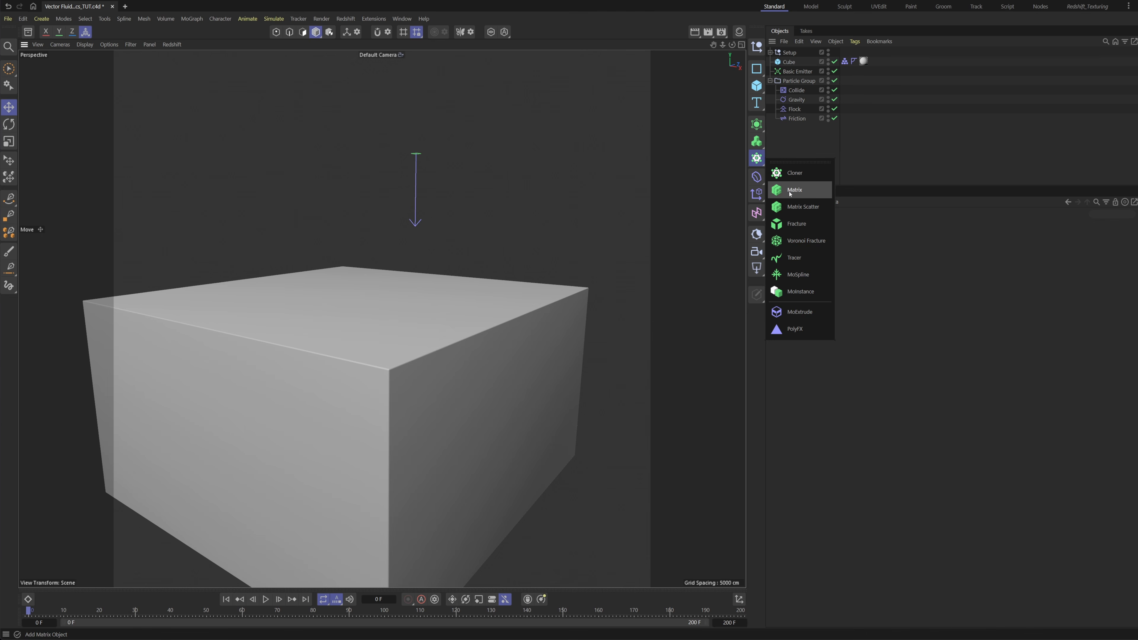
{"action": "left_click", "coordinate": [802, 191]}
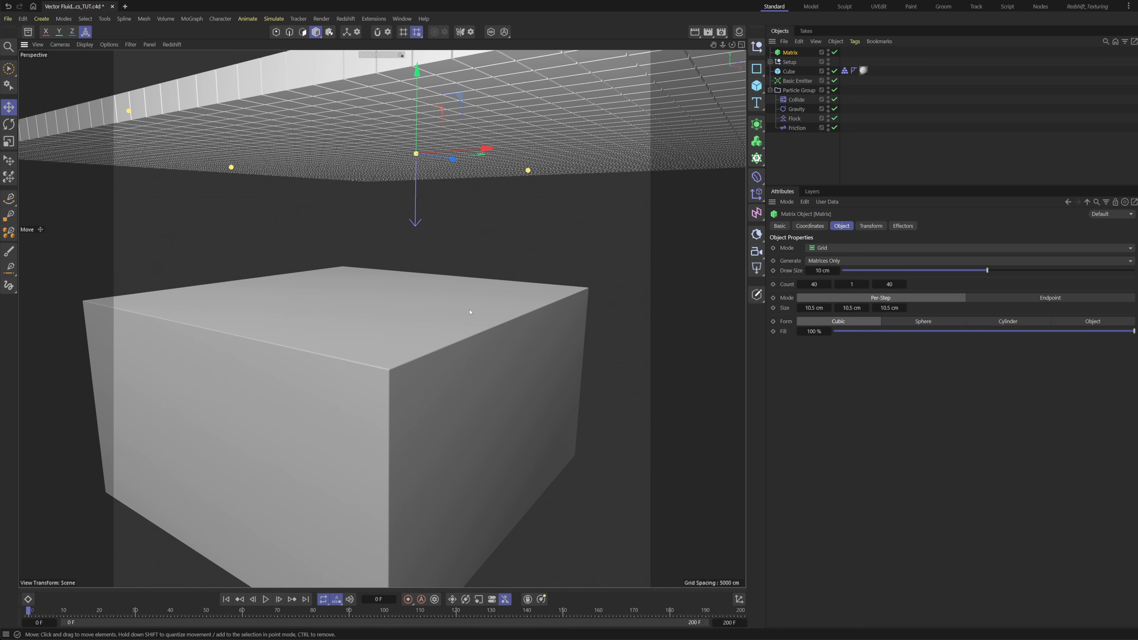
{"action": "left_click_drag", "start_coordinate": [465, 323], "coordinate": [425, 346], "text": "alt"}
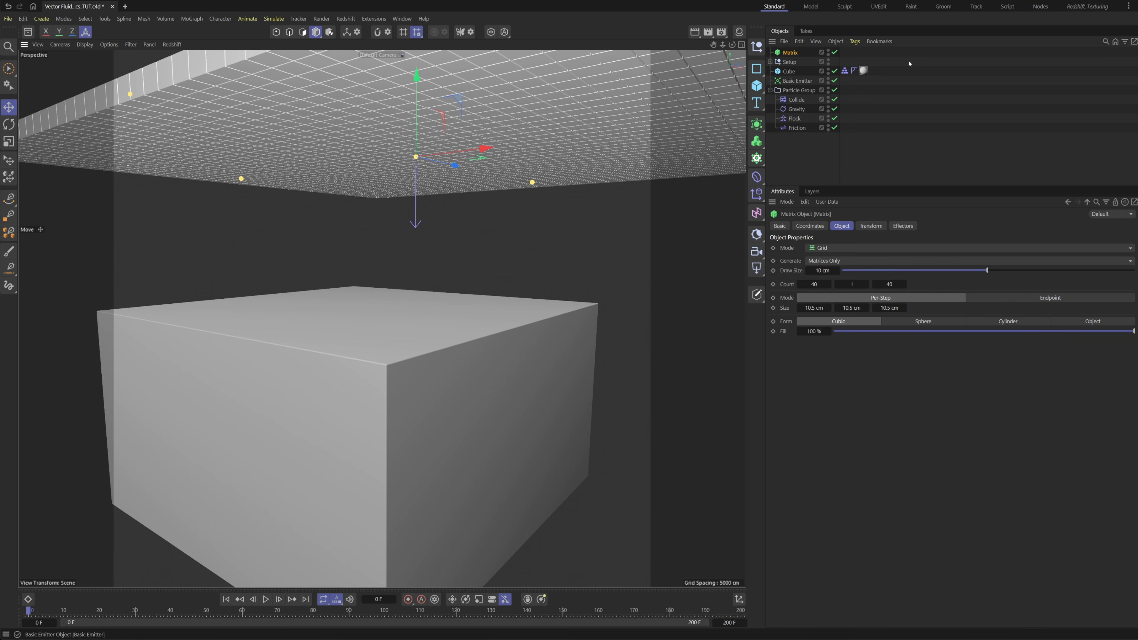
{"action": "left_click", "coordinate": [846, 247]}
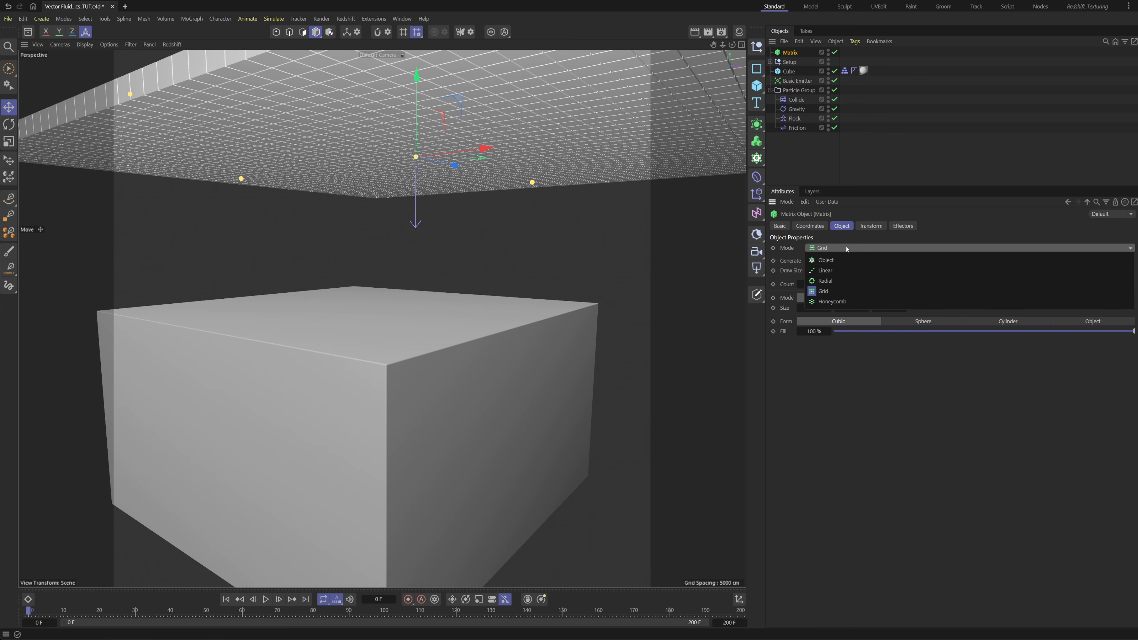
{"action": "left_click", "coordinate": [824, 260]}
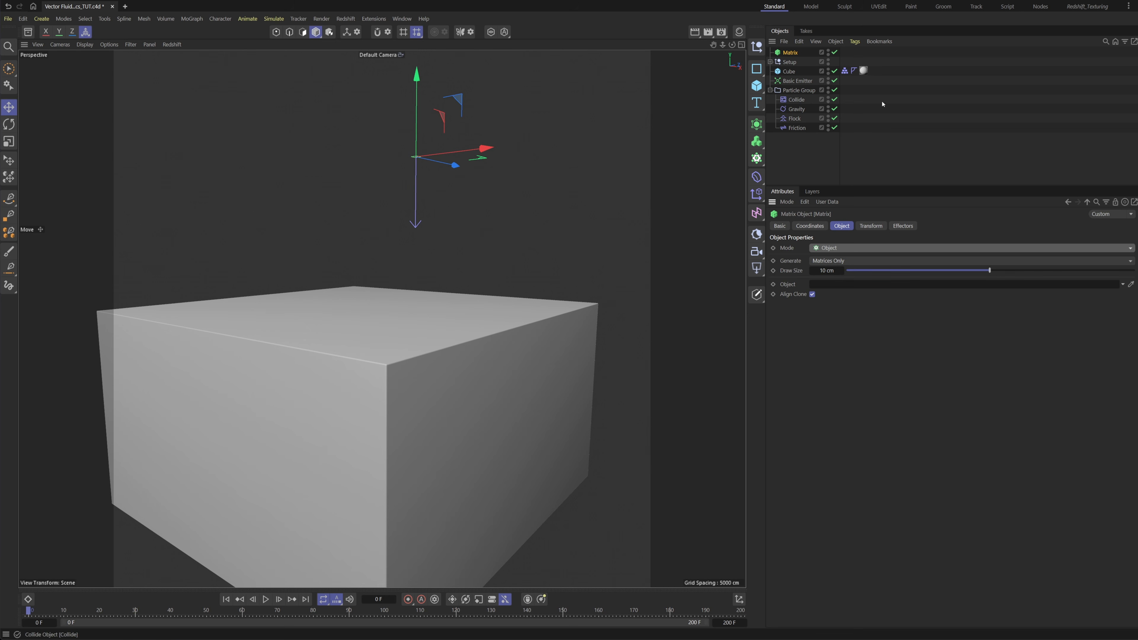
{"action": "left_click_drag", "start_coordinate": [799, 90], "coordinate": [932, 205]}
{"action": "left_click_drag", "start_coordinate": [837, 295], "coordinate": [842, 285]}
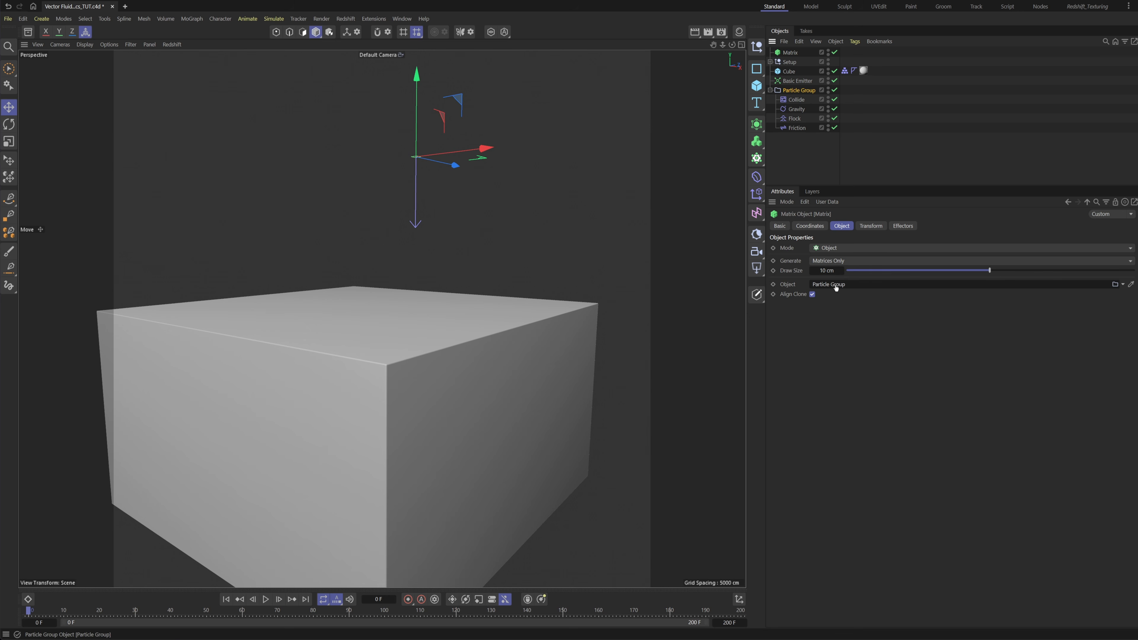
- Play the simulation to frame 15 and inspect the size of the matrix cubes along the stream
{"action": "left_click", "coordinate": [266, 599]}
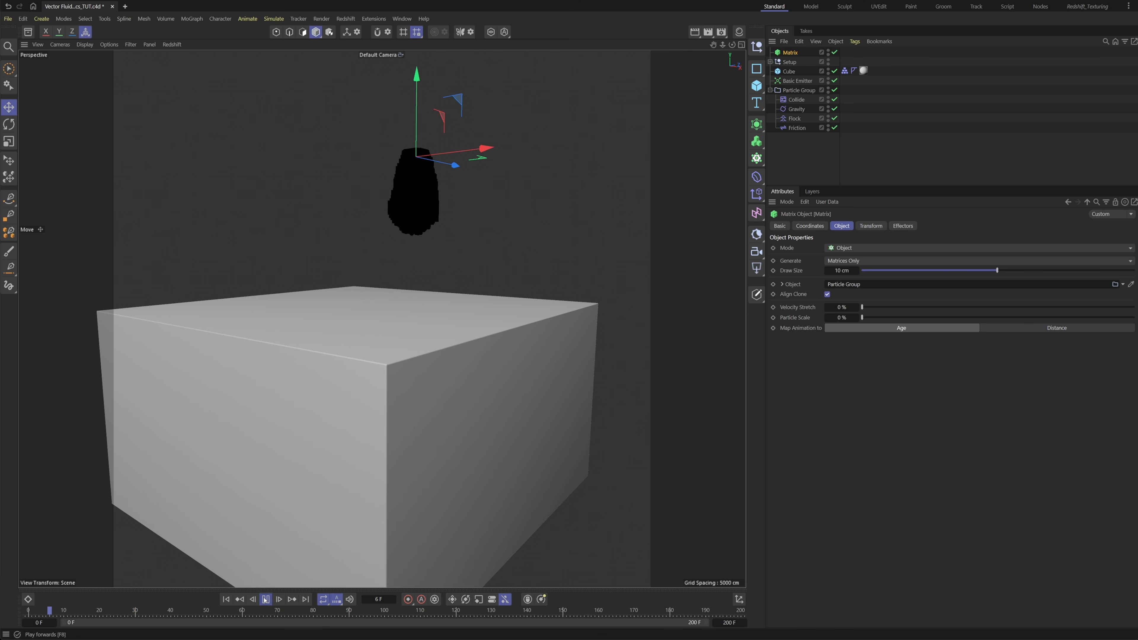
{"action": "left_click", "coordinate": [266, 599]}
{"action": "scroll", "coordinate": [403, 242], "scroll_direction": "up", "scroll_amount": 5}
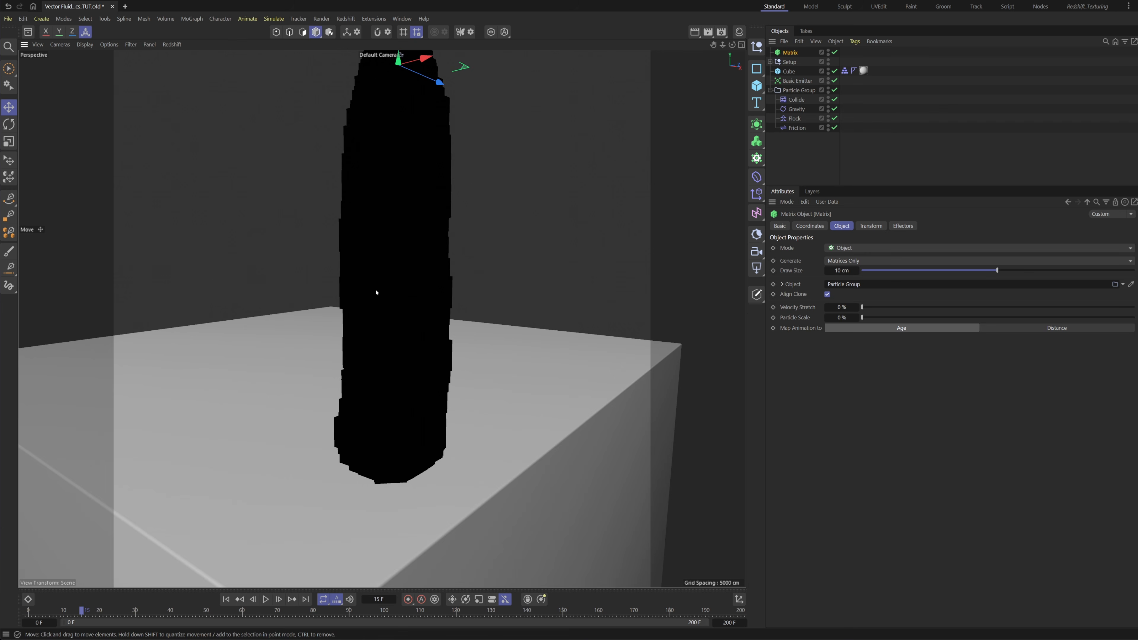
{"action": "mouse_move", "coordinate": [376, 292]}
{"action": "left_mouse_down", "text": "alt"}
{"action": "mouse_move", "coordinate": [439, 289]}
{"action": "mouse_move", "coordinate": [389, 285]}
{"action": "left_mouse_up", "text": "alt"}
{"action": "scroll", "coordinate": [394, 269], "scroll_direction": "down", "scroll_amount": 3}
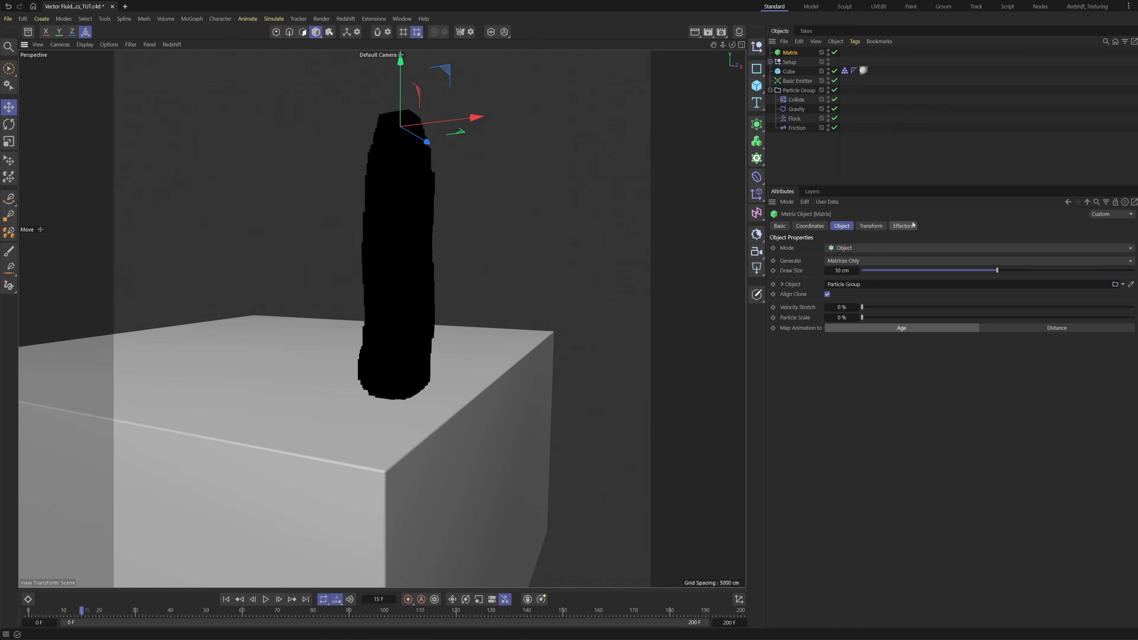
- Set the Matrix's transform scale to 0.1 in X, Y and Z
{"action": "left_click", "coordinate": [880, 227]}
{"action": "type", "text": "0.1"}
{"action": "key", "text": "Tab"}
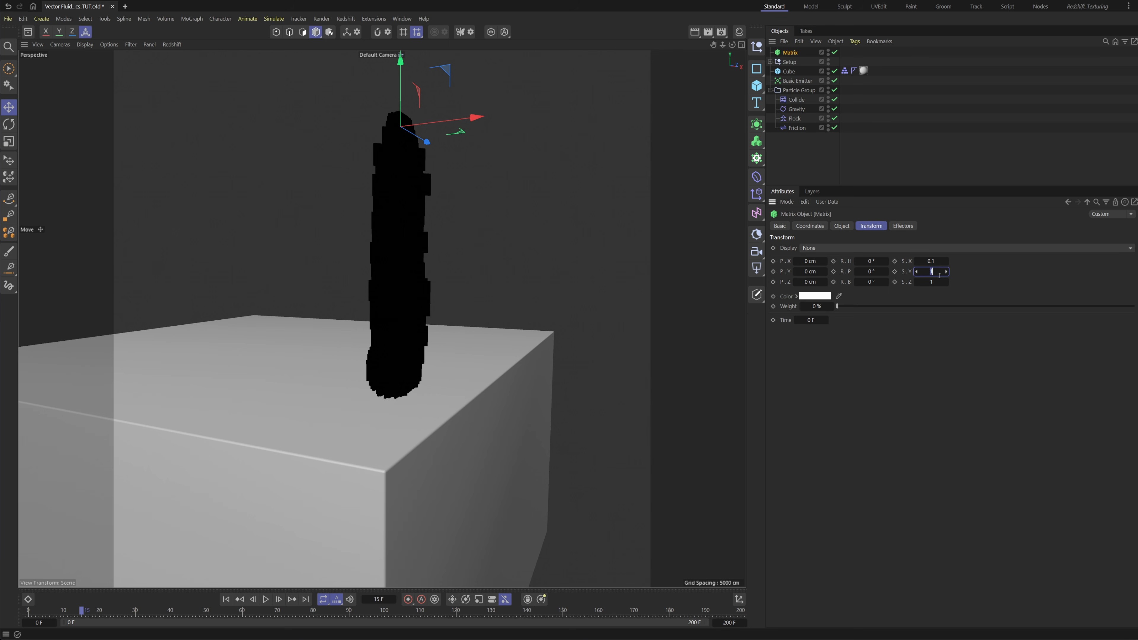
{"action": "type", "text": "0.1"}
{"action": "key", "text": "Tab"}
{"action": "type", "text": "0.1"}
{"action": "key", "text": "Return"}
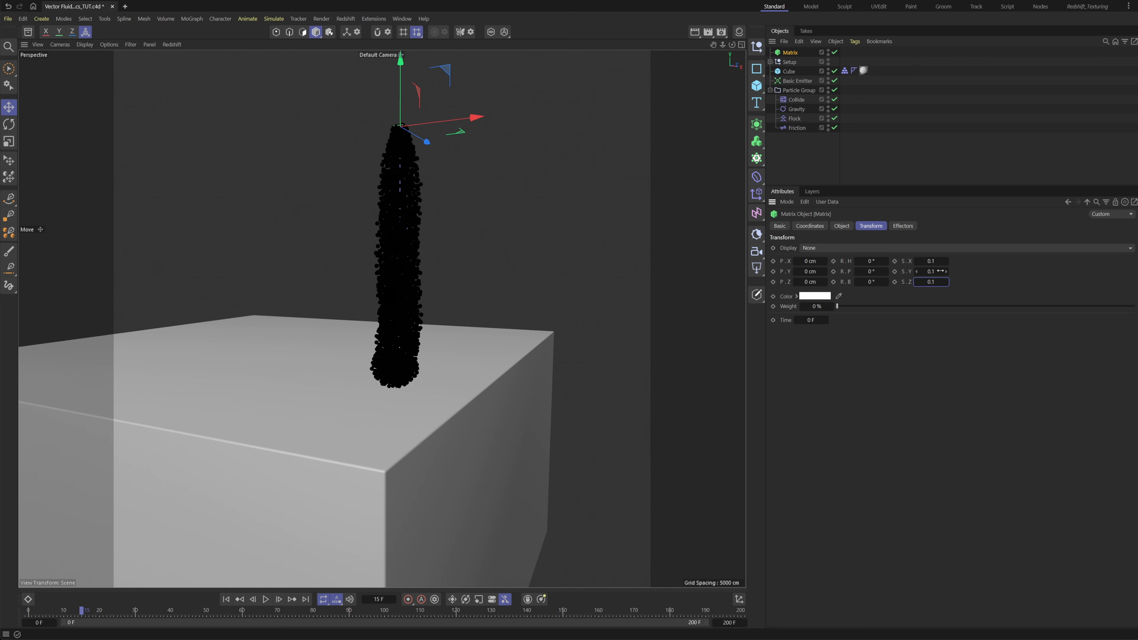
- Hide the Particle Group and continue the simulation to frame 32
{"action": "left_click", "coordinate": [904, 142]}
{"action": "left_click", "coordinate": [828, 88]}
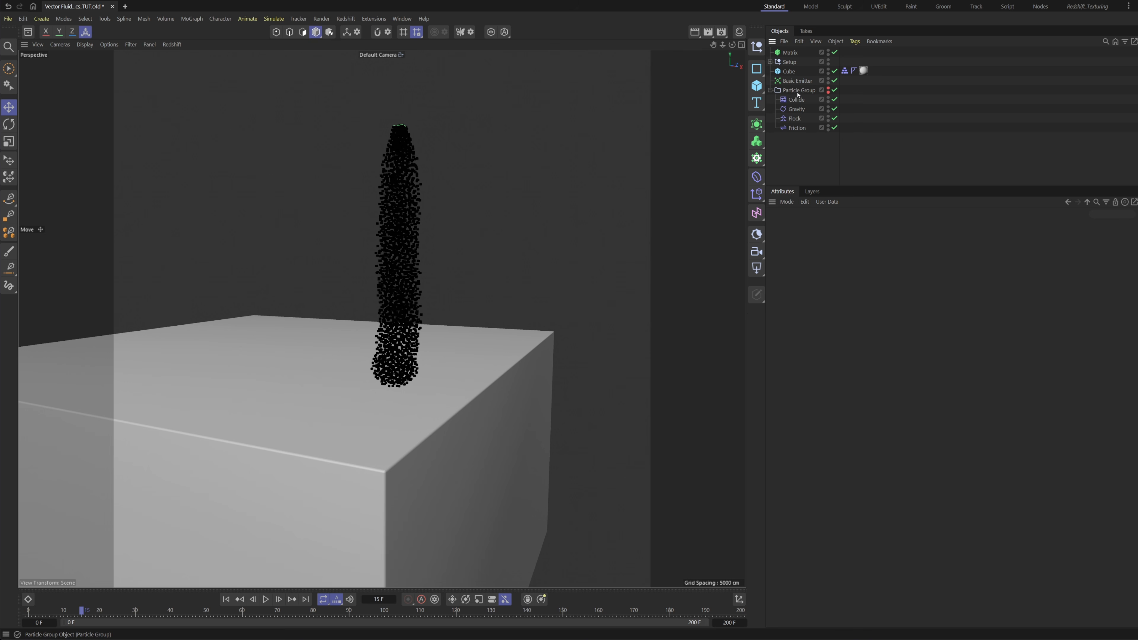
{"action": "left_click", "coordinate": [797, 93]}
{"action": "left_click_drag", "start_coordinate": [404, 305], "coordinate": [381, 324], "text": "alt"}
{"action": "left_click", "coordinate": [265, 600]}
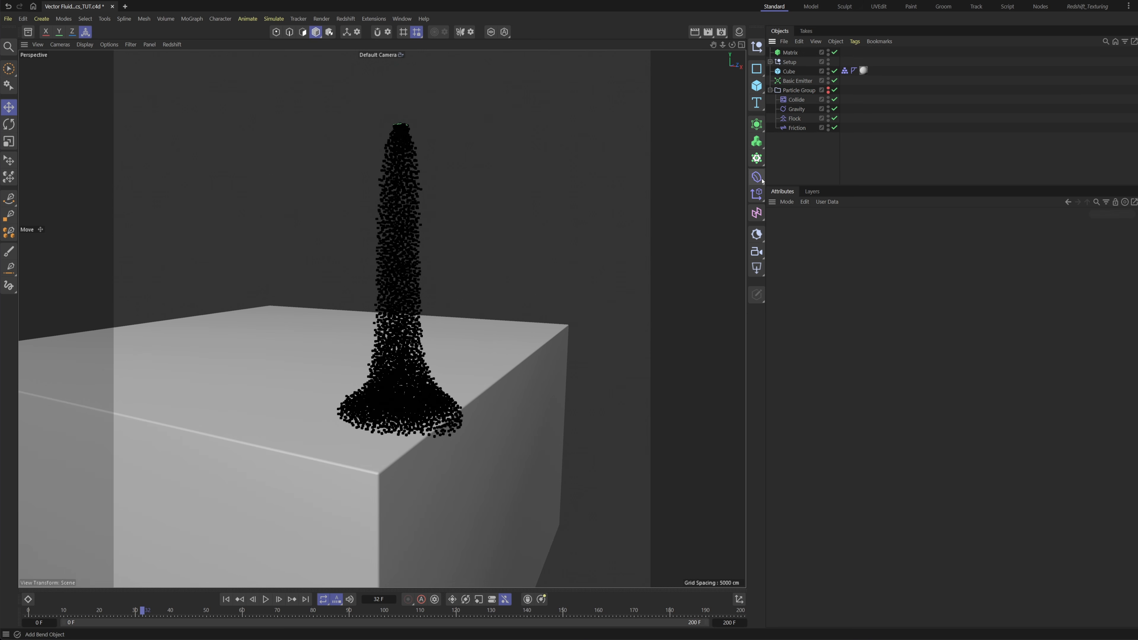
- Add a Bulge deformer around the upper stream, sized 95 × 72 × 124 cm with -59 % strength, as a child of the Matrix
{"action": "left_click", "coordinate": [761, 180]}
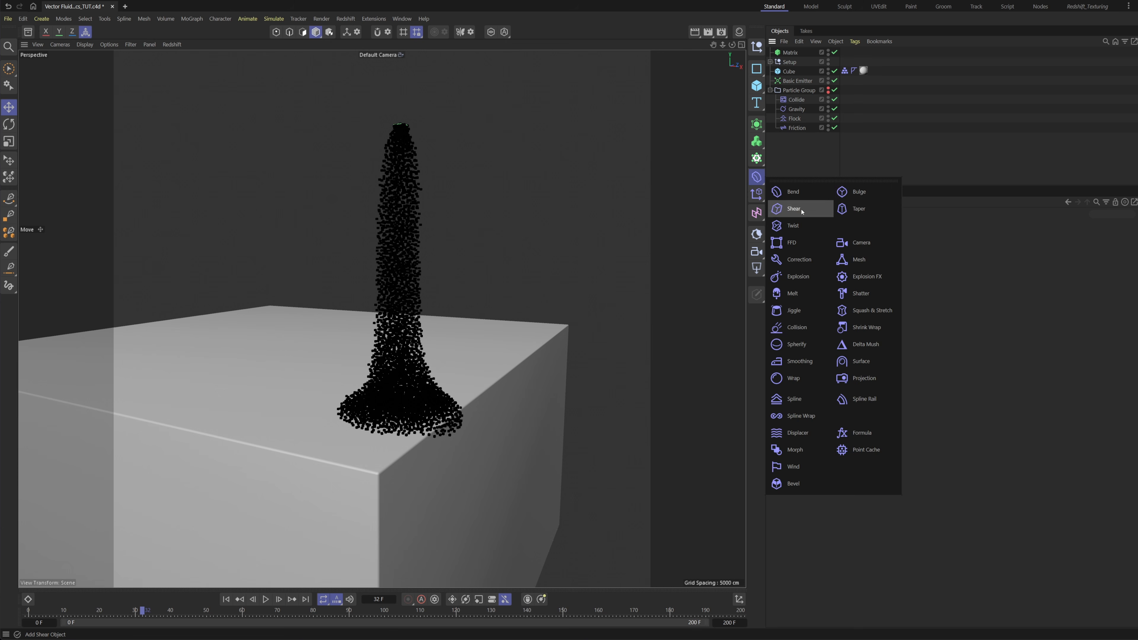
{"action": "left_click", "coordinate": [856, 192]}
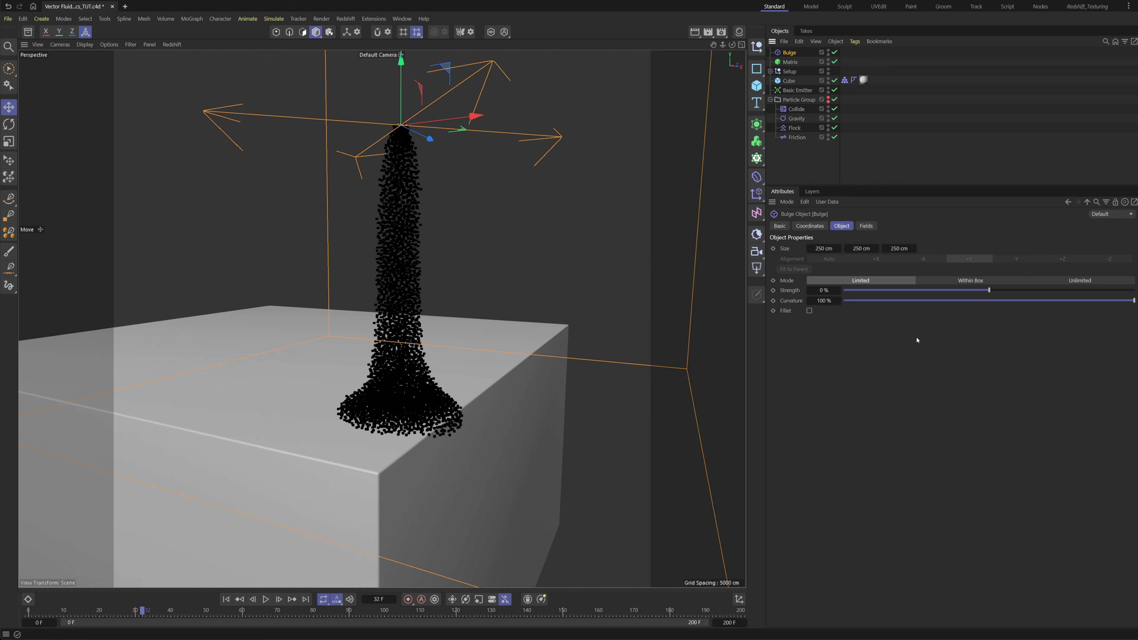
{"action": "left_click_drag", "start_coordinate": [988, 291], "coordinate": [903, 290]}
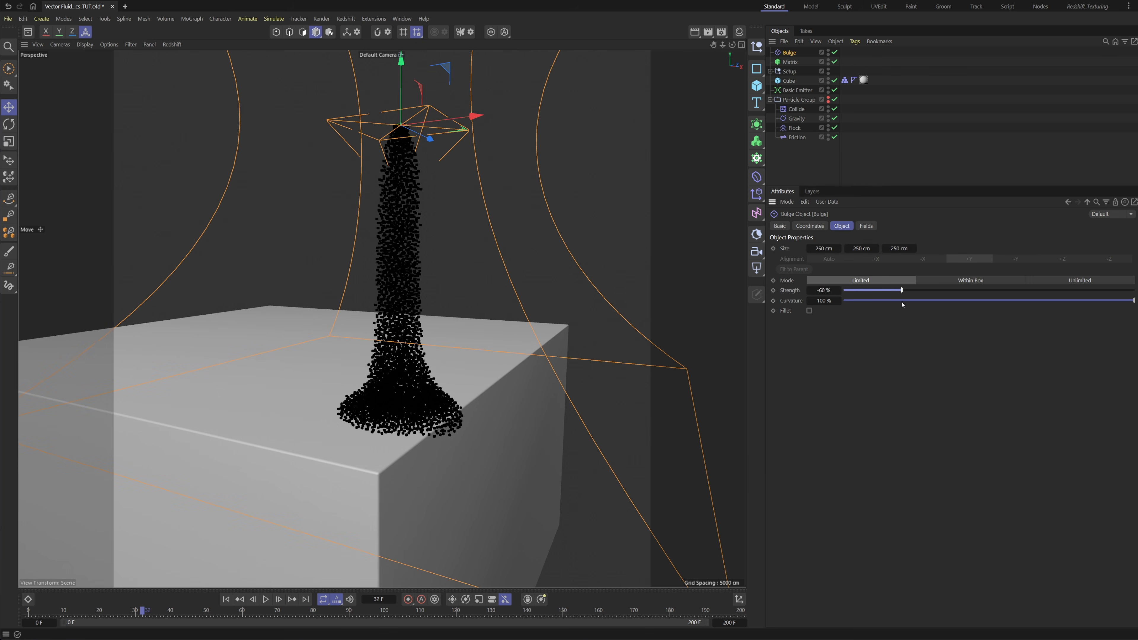
{"action": "left_click_drag", "start_coordinate": [824, 248], "coordinate": [754, 249]}
{"action": "left_click_drag", "start_coordinate": [899, 249], "coordinate": [781, 248]}
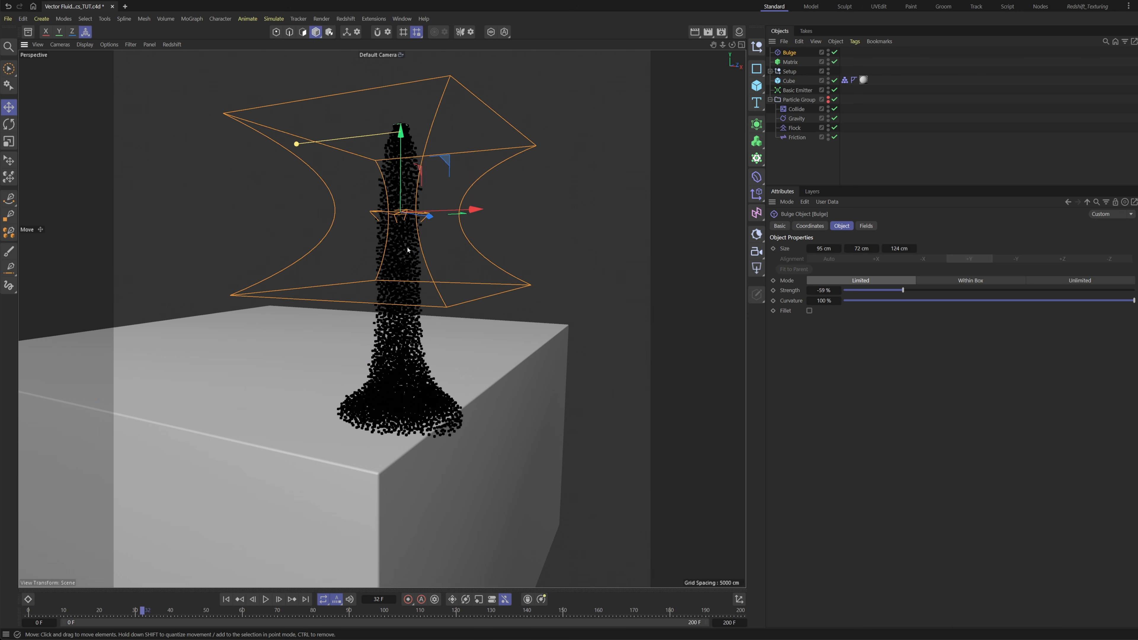
{"action": "left_click_drag", "start_coordinate": [407, 241], "coordinate": [407, 245], "text": "alt"}
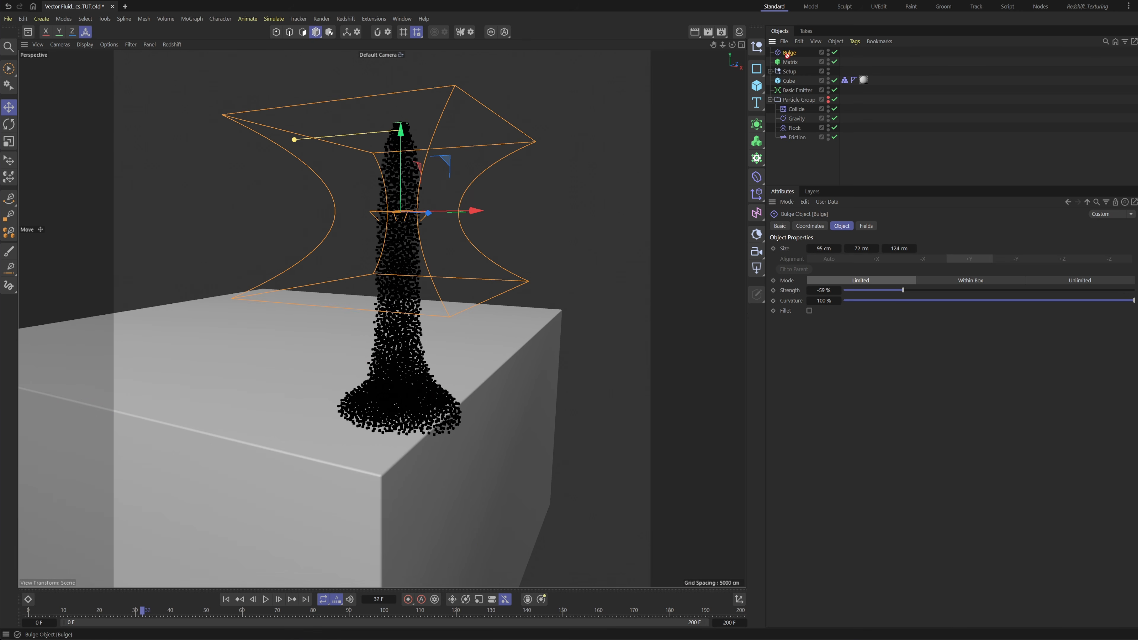
{"action": "left_click_drag", "start_coordinate": [787, 56], "coordinate": [793, 64]}
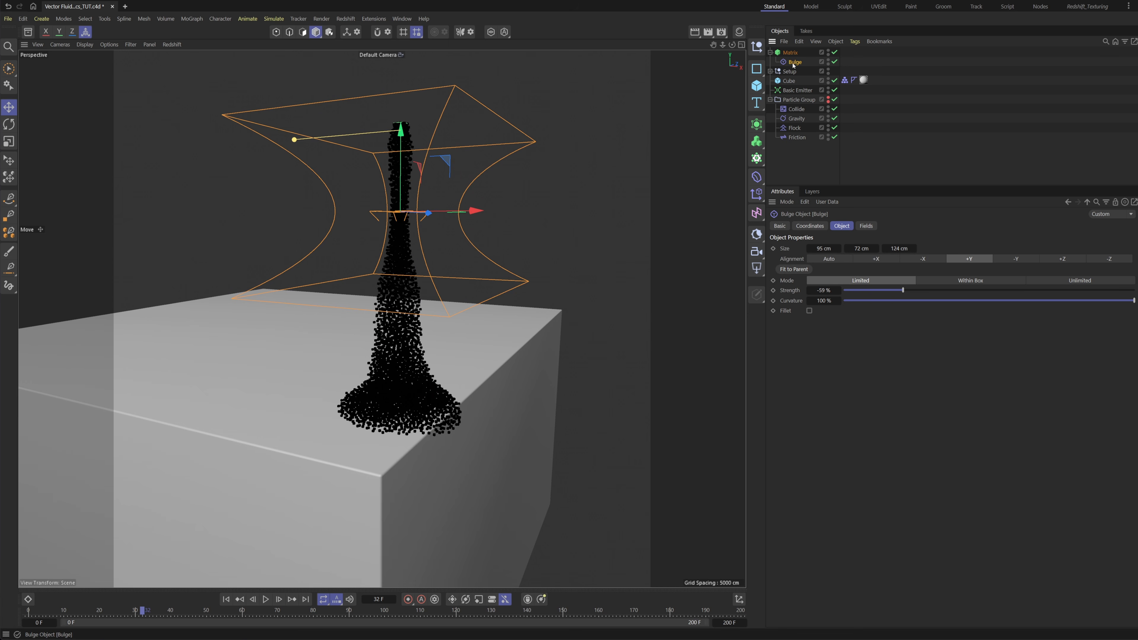
- Set the Bulge's strength to -78 % and raise the deformer by about 4 cm along the stream
{"action": "left_click_drag", "start_coordinate": [340, 266], "coordinate": [396, 229], "text": "alt"}
{"action": "scroll", "coordinate": [399, 224], "scroll_direction": "up", "scroll_amount": 3}
{"action": "left_click_drag", "start_coordinate": [903, 291], "coordinate": [875, 305]}
{"action": "left_click_drag", "start_coordinate": [399, 322], "coordinate": [293, 306], "text": "alt"}
{"action": "left_click_drag", "start_coordinate": [393, 159], "coordinate": [393, 146]}
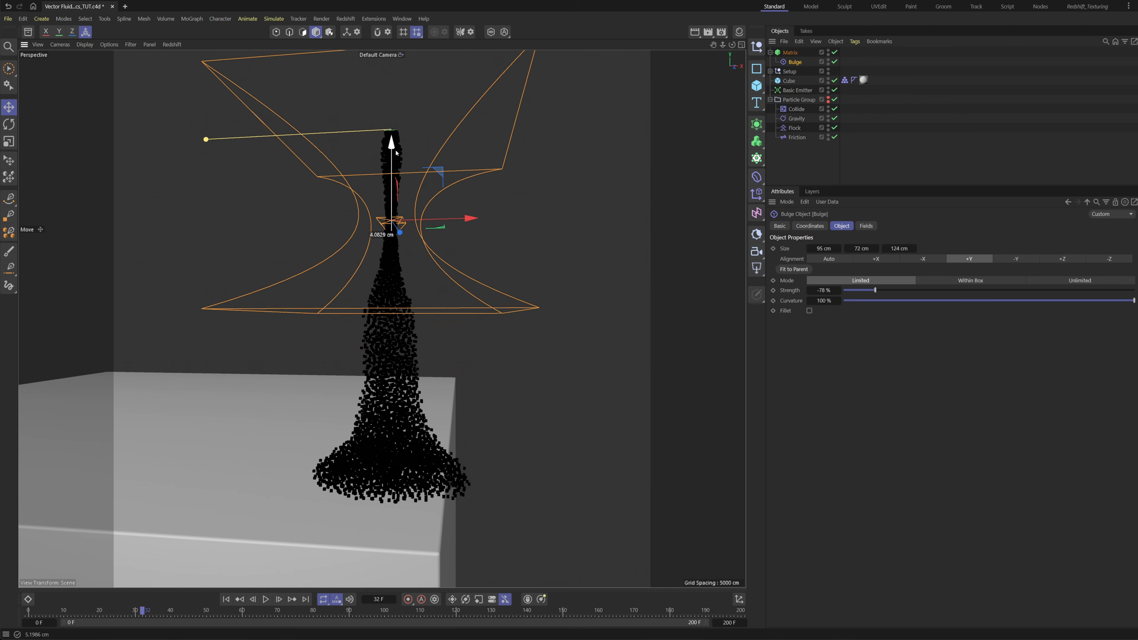
- Inspect the bulged stream, then disable the Bulge deformer under the Matrix and delete it
{"action": "scroll", "coordinate": [399, 160], "scroll_direction": "up", "scroll_amount": 6}
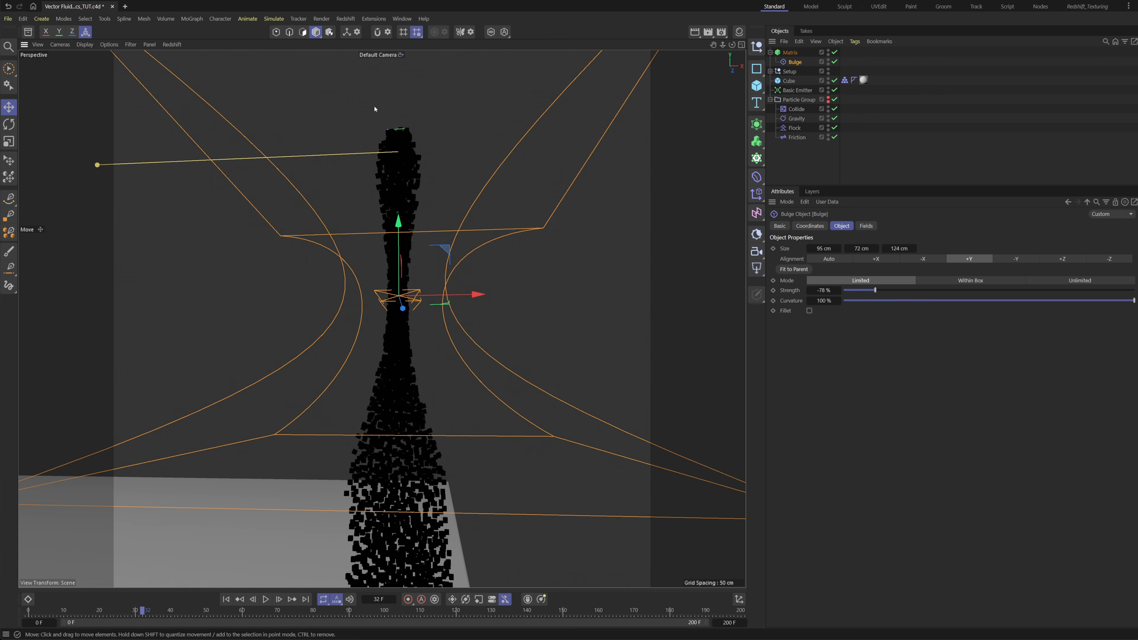
{"action": "scroll", "coordinate": [378, 368], "scroll_direction": "down", "scroll_amount": 5}
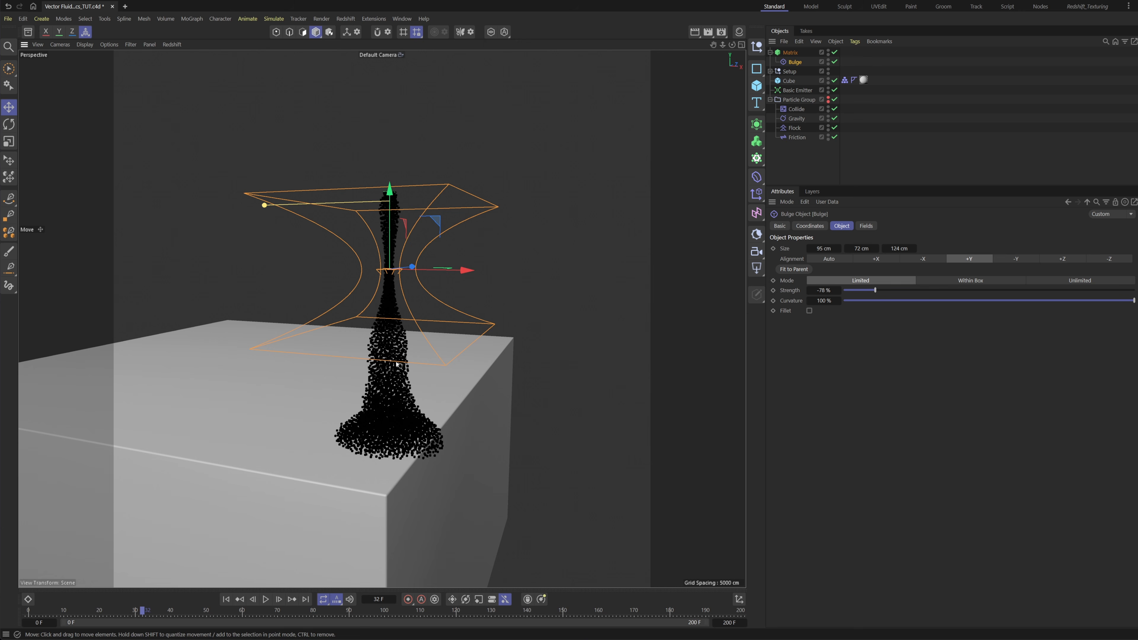
{"action": "left_click_drag", "start_coordinate": [396, 364], "coordinate": [388, 334], "text": "alt"}
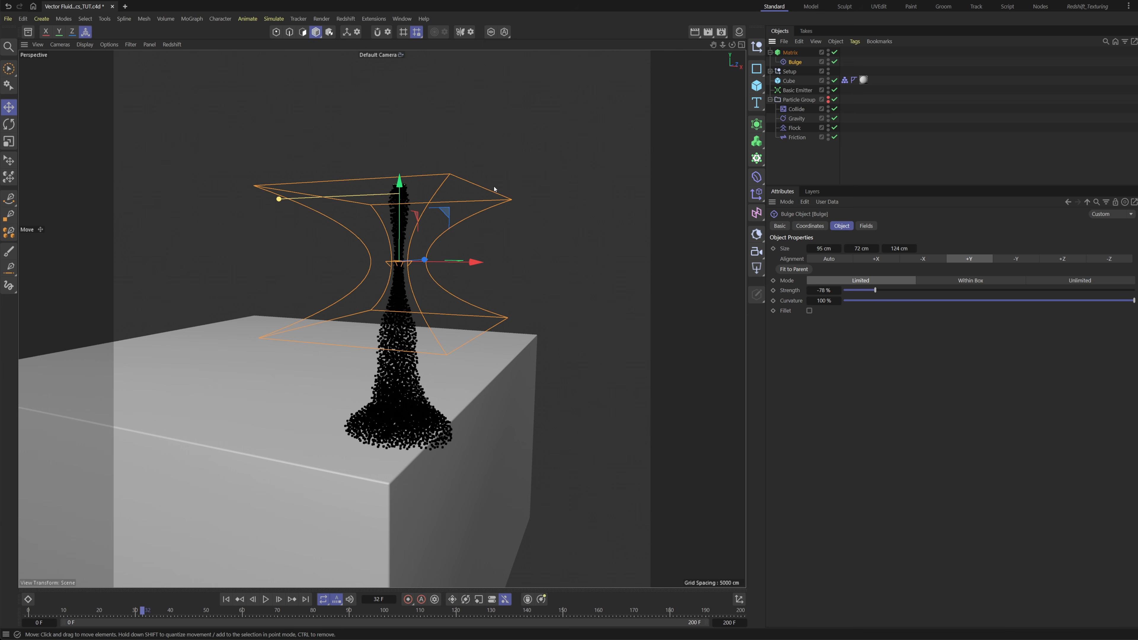
{"action": "left_click", "coordinate": [834, 61]}
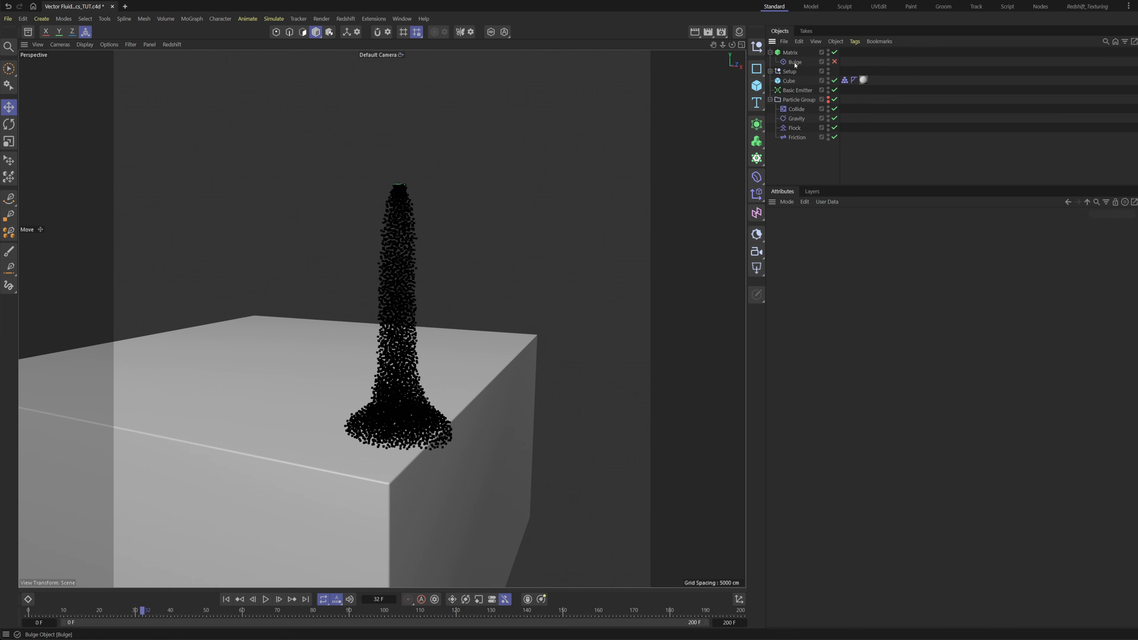
{"action": "key", "text": "Delete"}
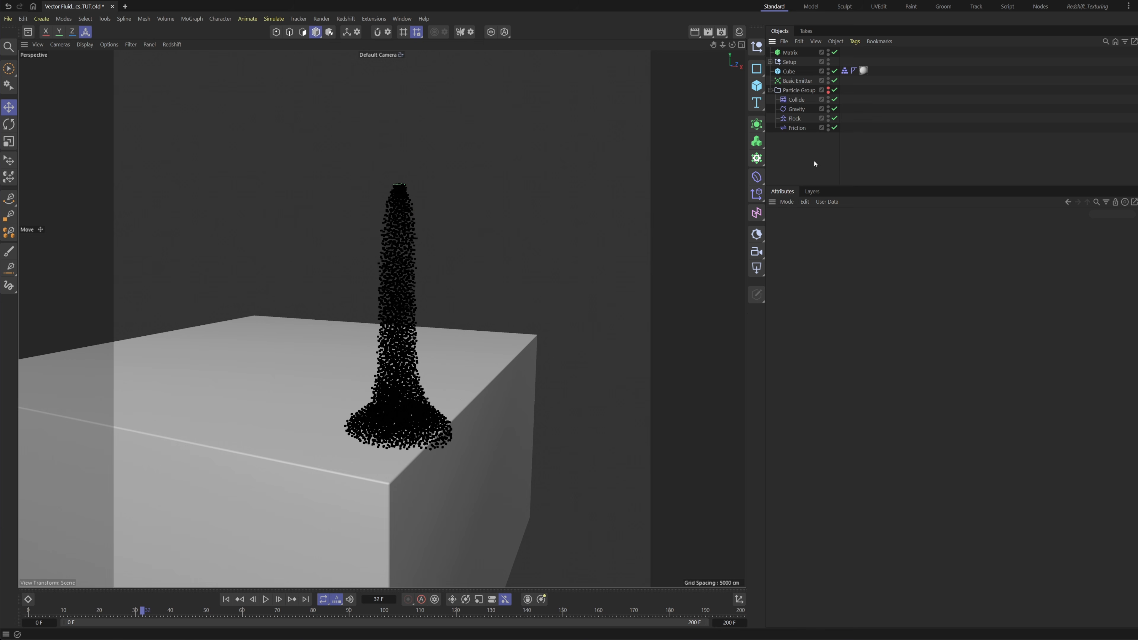
- Add a Volume Builder and a Volume Mesher, and make the Volume Builder a child of the Volume Mesher
{"action": "left_click", "coordinate": [756, 141]}
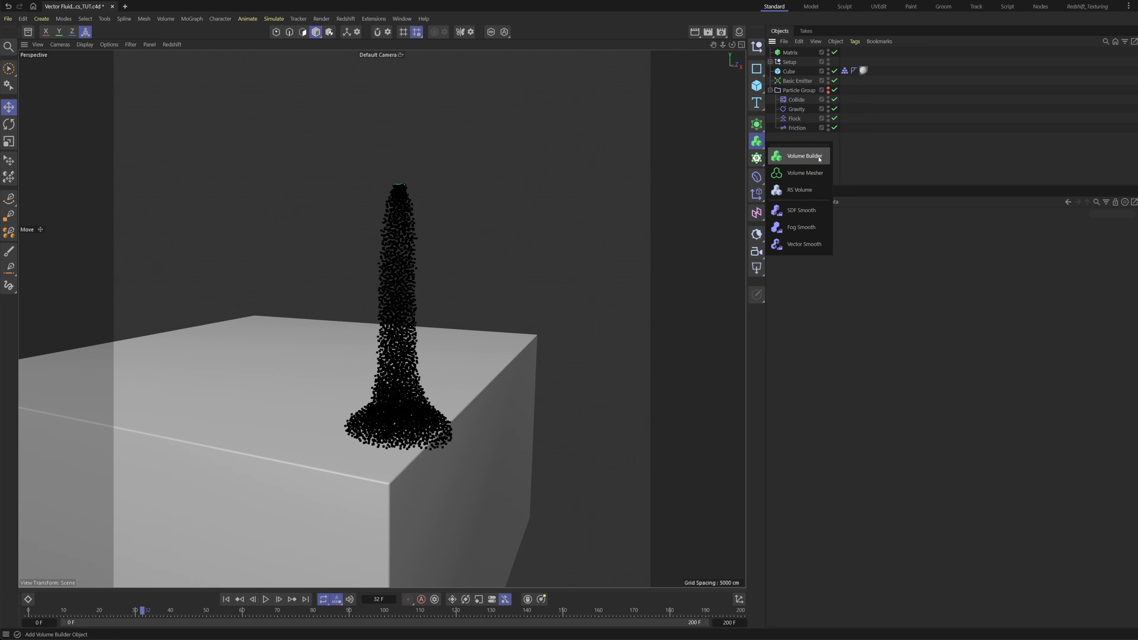
{"action": "left_click", "coordinate": [819, 159]}
{"action": "left_click", "coordinate": [756, 141]}
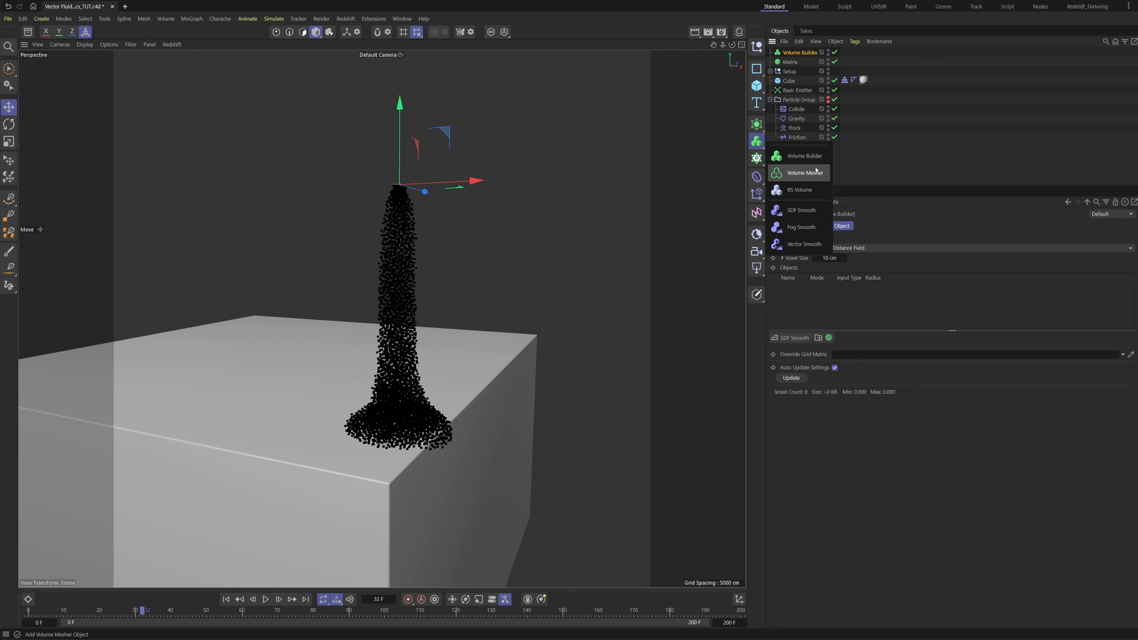
{"action": "left_click", "coordinate": [816, 172]}
{"action": "left_click_drag", "start_coordinate": [798, 62], "coordinate": [798, 52]}
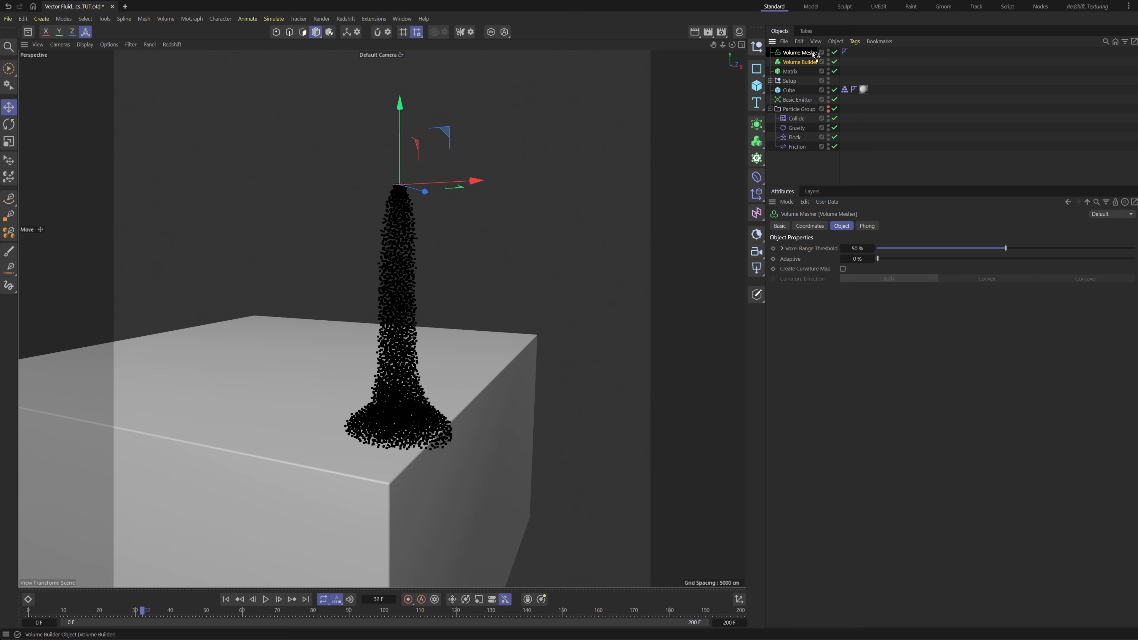
{"action": "left_click", "coordinate": [801, 62]}
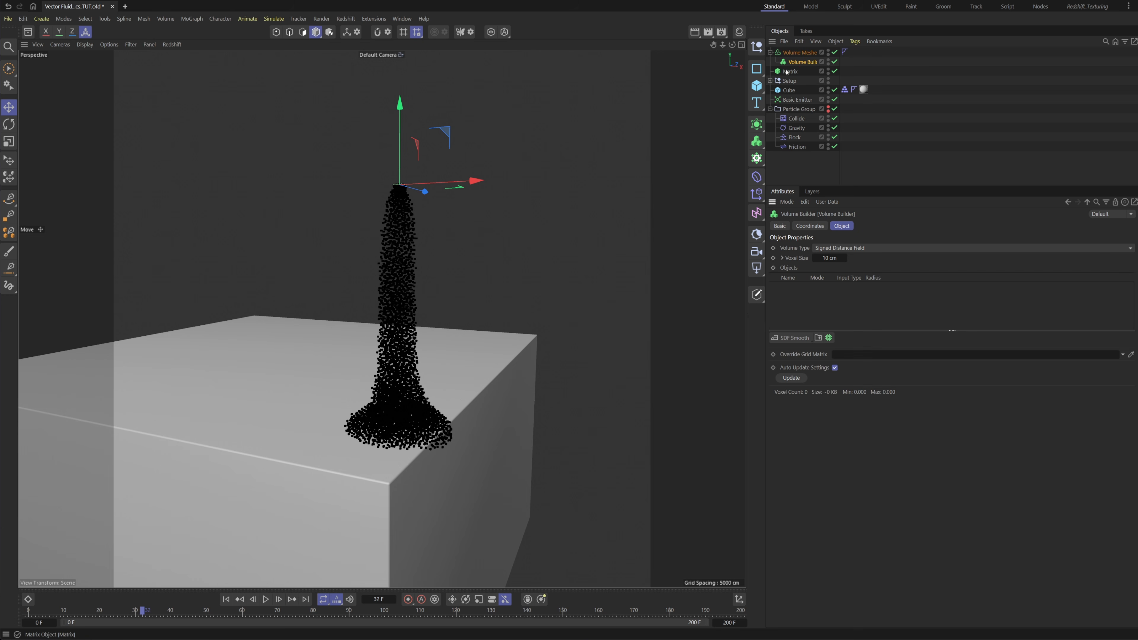
- Link the Matrix into the Volume Builder with a 1 cm voxel size and 3 cm radius, and replay the simulation to frame 25
{"action": "left_click_drag", "start_coordinate": [790, 72], "coordinate": [888, 201]}
{"action": "left_click_drag", "start_coordinate": [807, 296], "coordinate": [792, 309]}
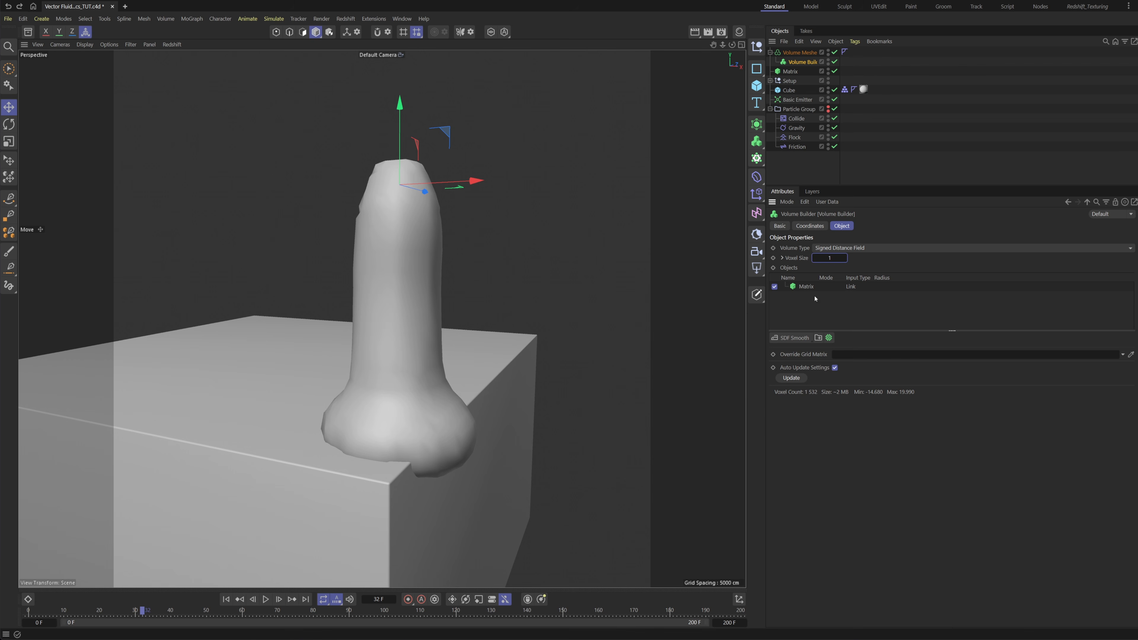
{"action": "left_click", "coordinate": [812, 287]}
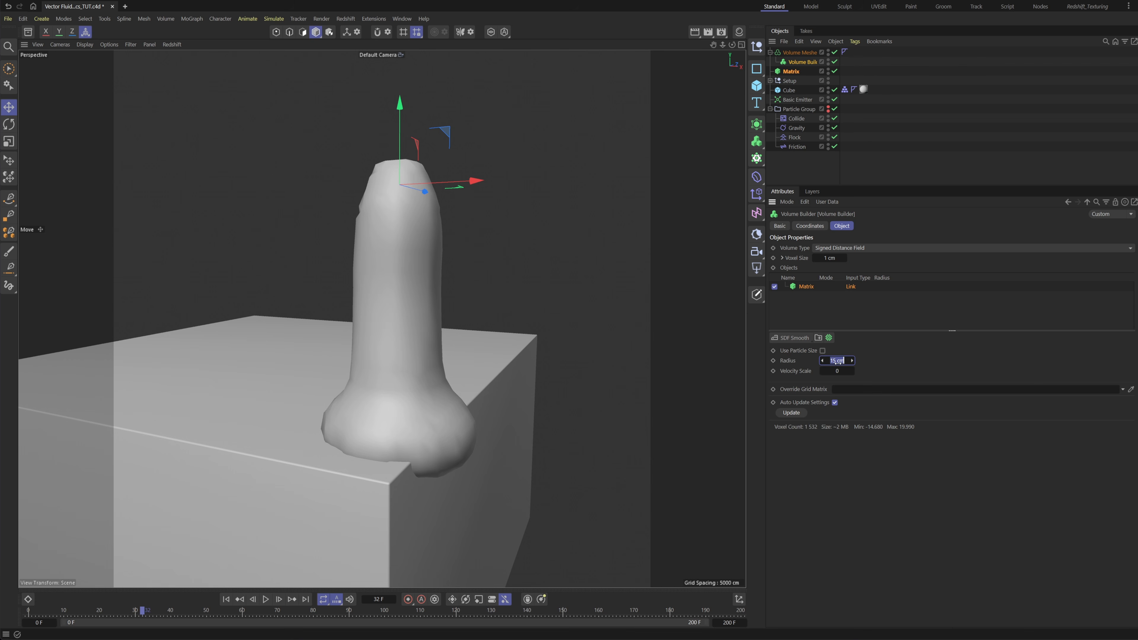
{"action": "key", "text": "Return"}
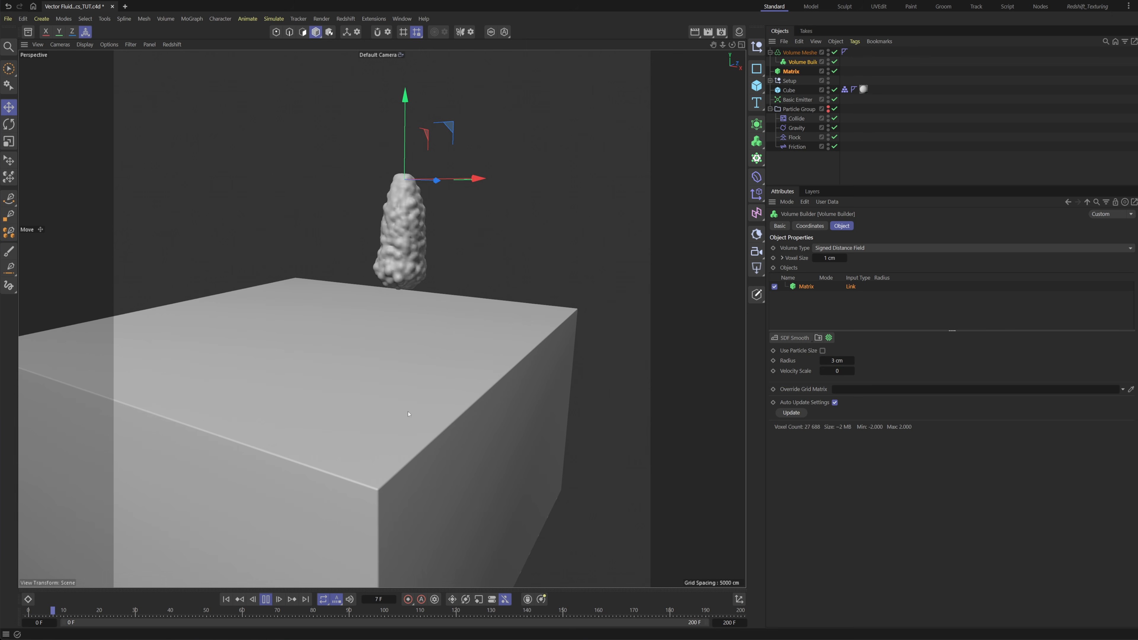
{"action": "left_click", "coordinate": [268, 599]}
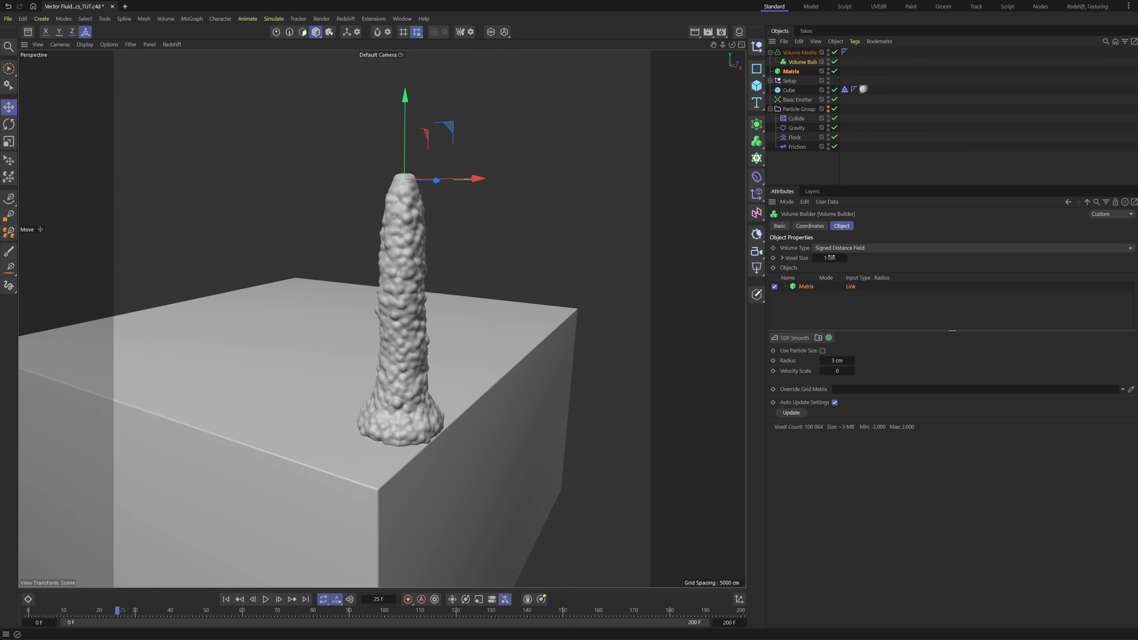
- Add an SDF Smooth filter to the Volume Builder with a voxel distance of 1 and 2 iterations
{"action": "left_click", "coordinate": [791, 338]}
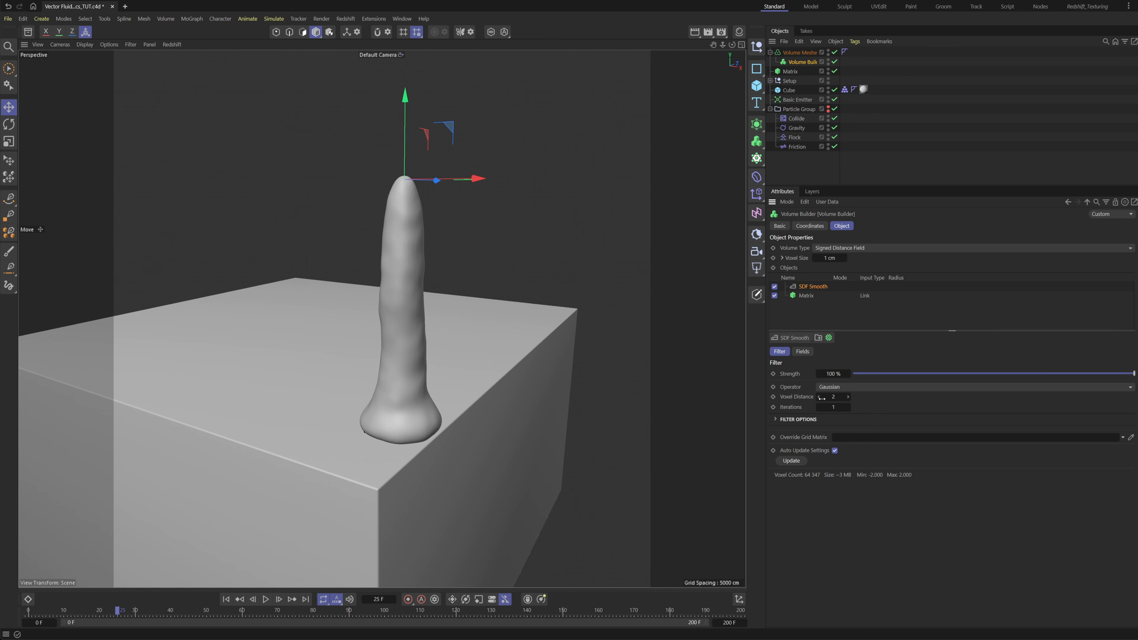
{"action": "left_click", "coordinate": [820, 397]}
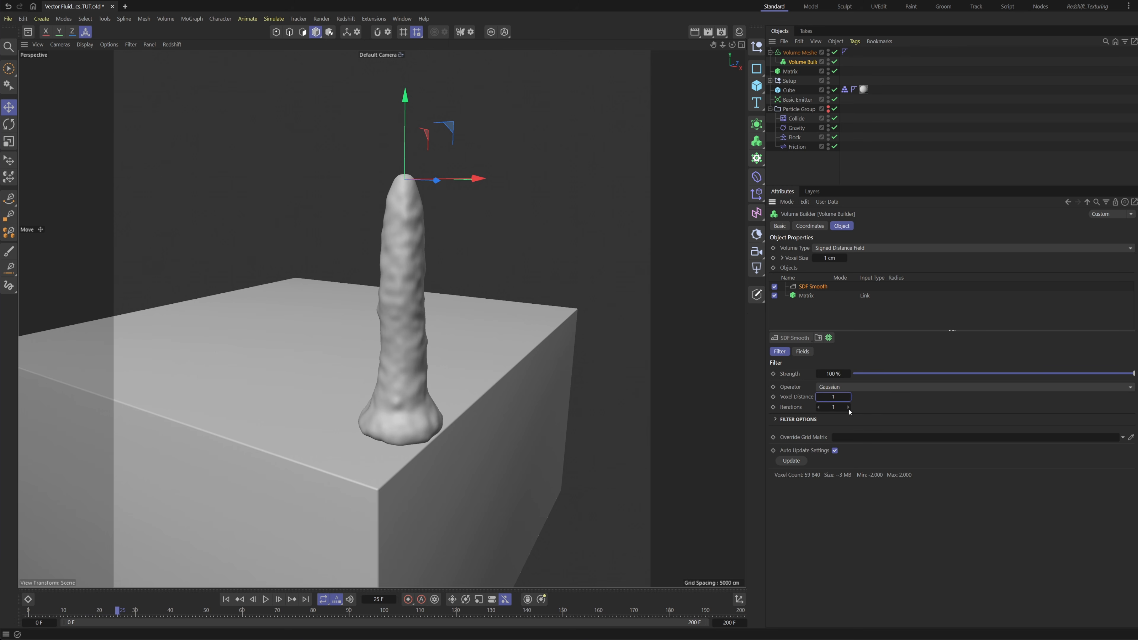
{"action": "left_click", "coordinate": [817, 408]}
- Add an SDF Dilate and Erode filter above the SDF Smooth layer with an offset of -1 cm
{"action": "left_click", "coordinate": [792, 337]}
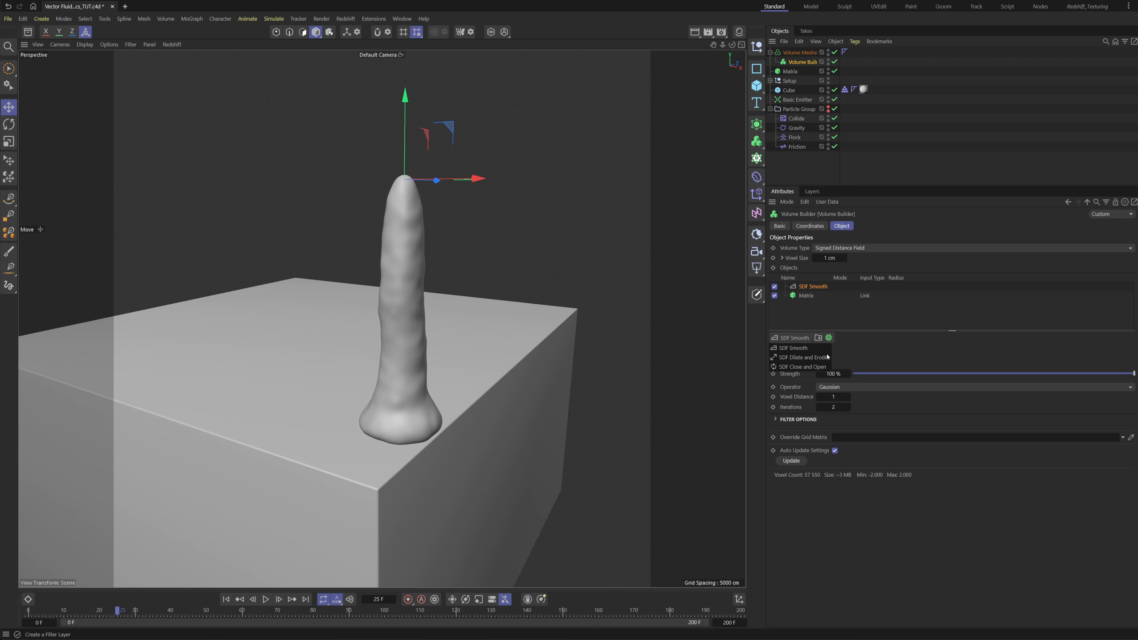
{"action": "left_click", "coordinate": [802, 358]}
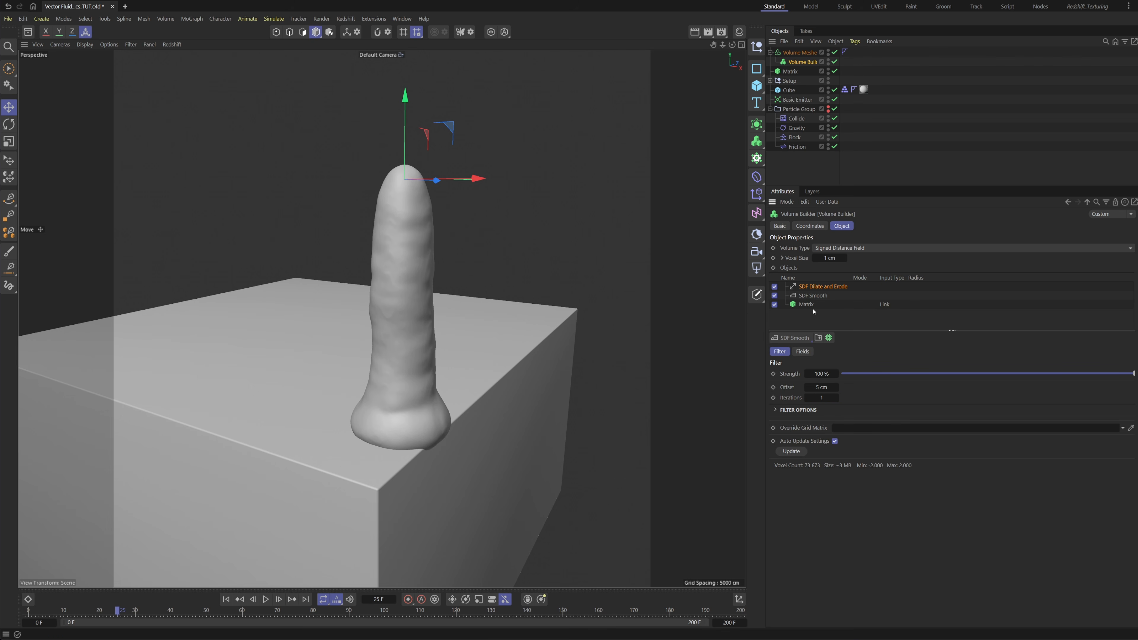
{"action": "left_click", "coordinate": [813, 387]}
{"action": "key", "text": "Return"}
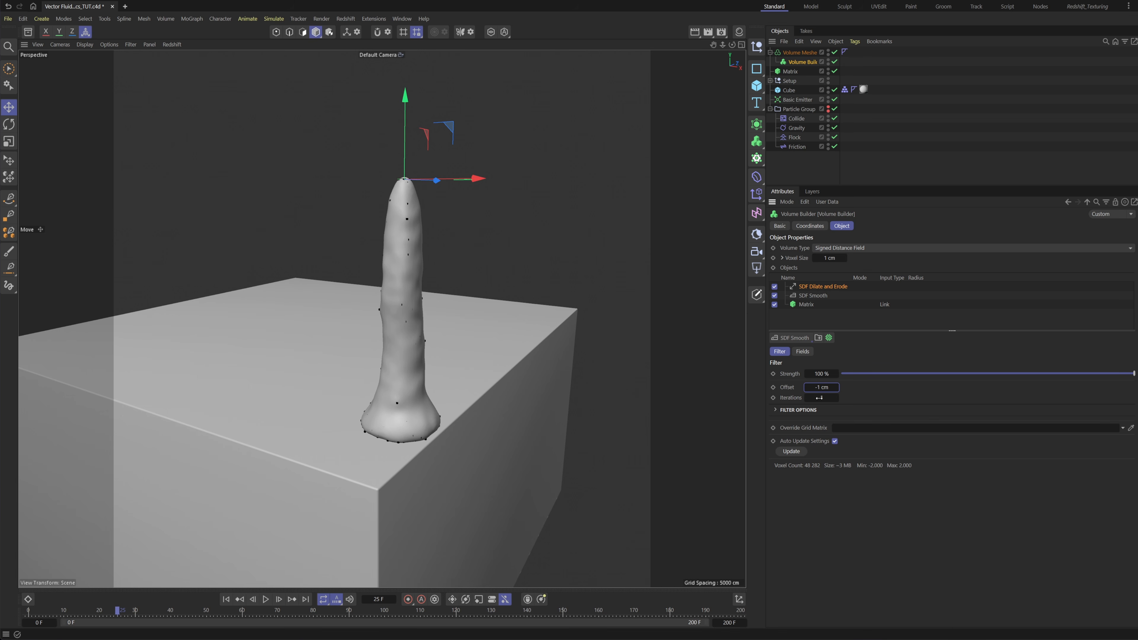
- Replay the meshed fluid simulation from the start to frame 43 and examine how it flows over the cube's edge
{"action": "left_click", "coordinate": [906, 167]}
{"action": "left_click", "coordinate": [226, 599]}
{"action": "left_click", "coordinate": [265, 598]}
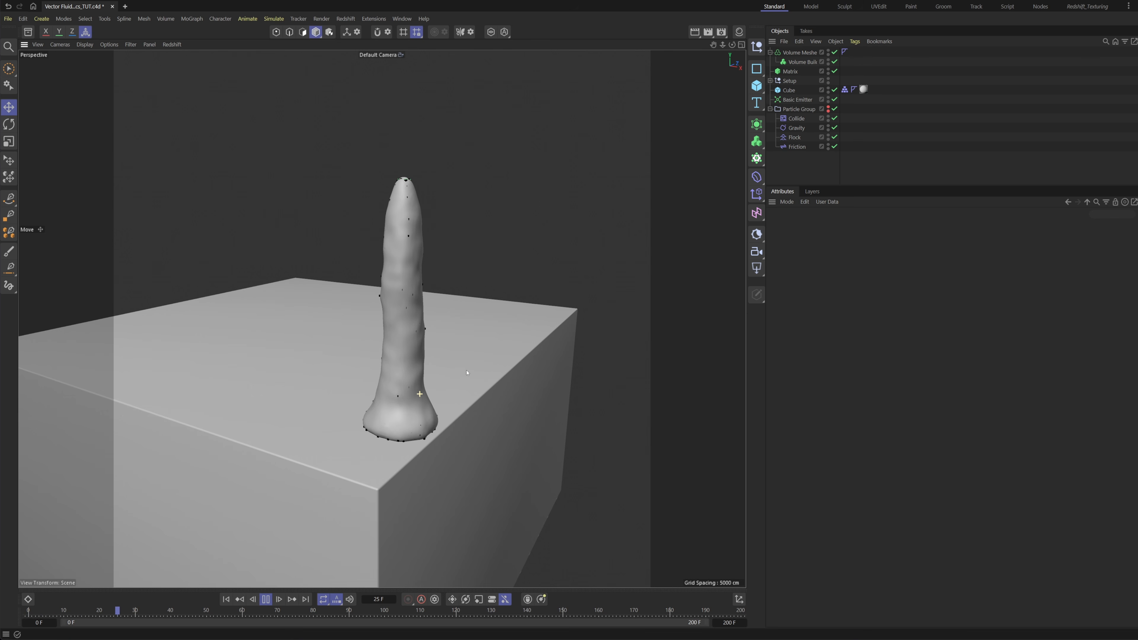
{"action": "left_click_drag", "start_coordinate": [622, 304], "coordinate": [458, 385], "text": "alt"}
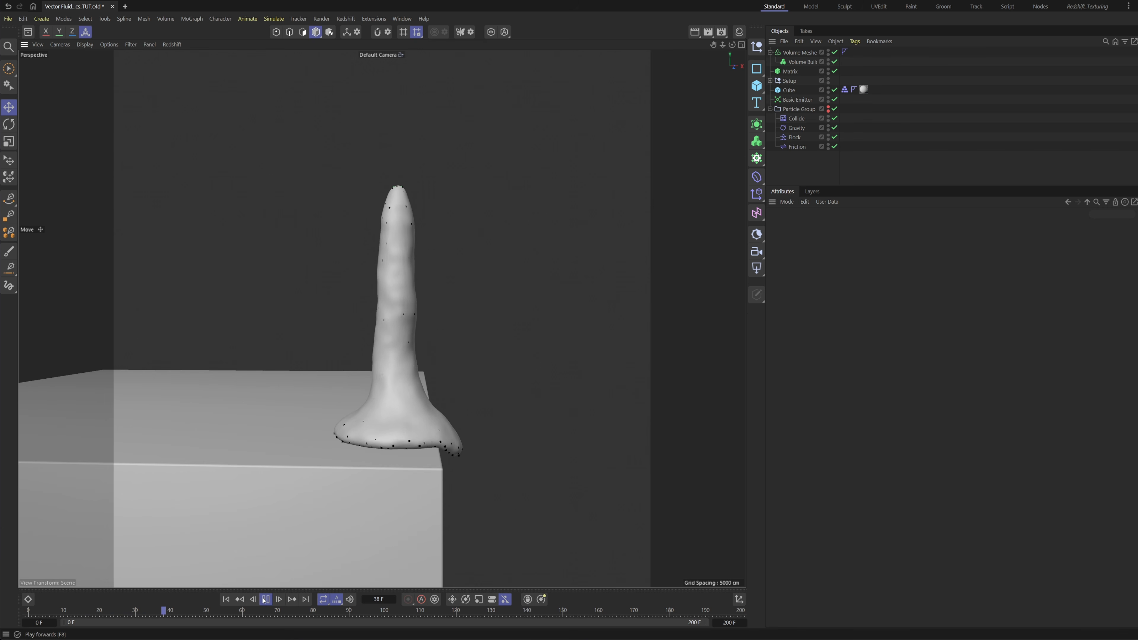
{"action": "left_click", "coordinate": [263, 601]}
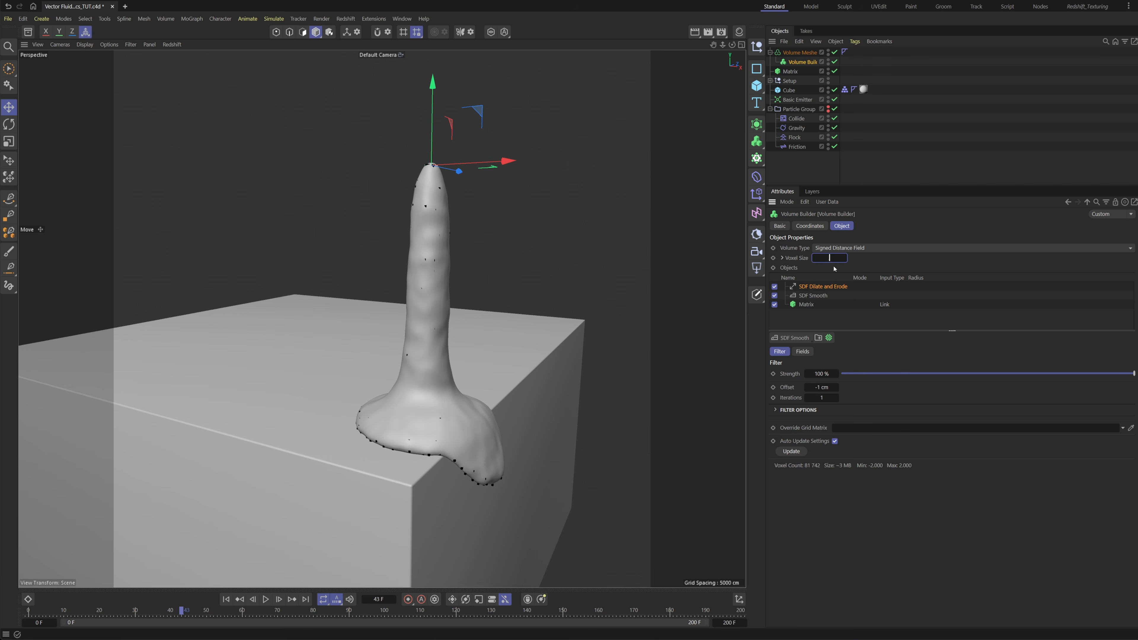
- Set the Volume Builder's voxel size to 0.7 cm and check the finer mesh
{"action": "key", "text": "Return"}
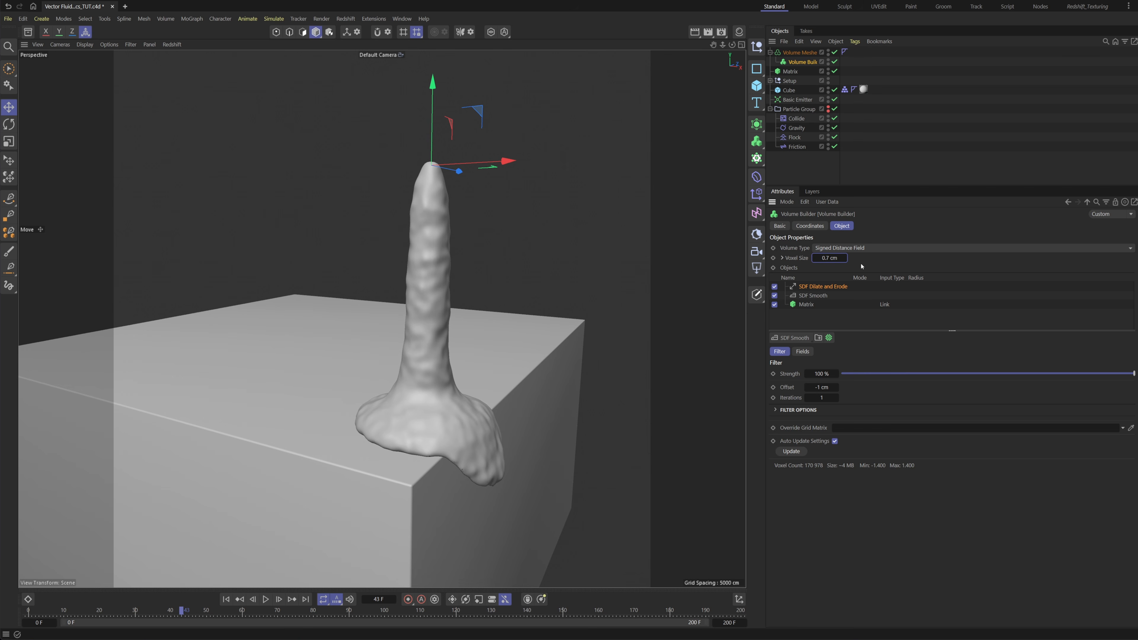
{"action": "left_click_drag", "start_coordinate": [428, 381], "coordinate": [418, 353], "text": "alt"}
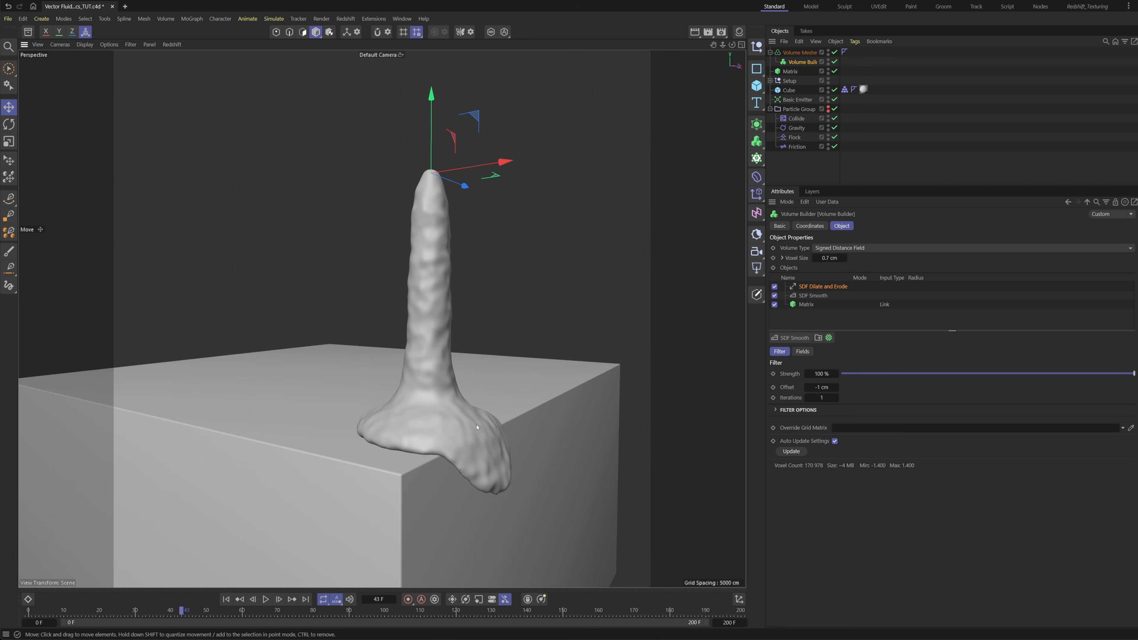
{"action": "left_click", "coordinate": [802, 166]}
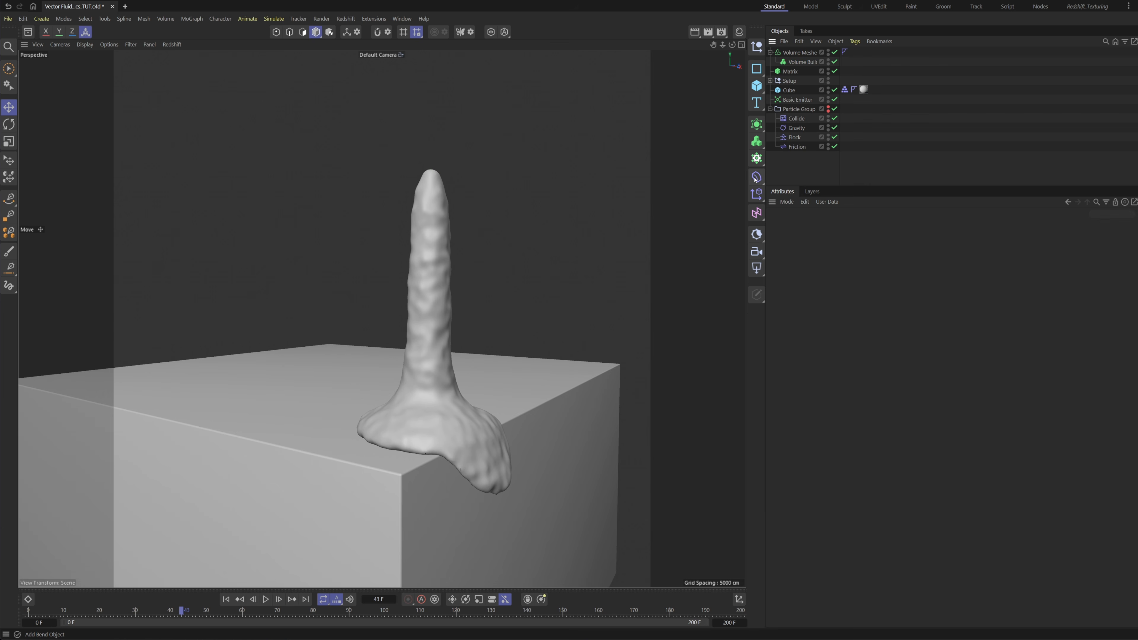
- Add a Smoothing deformer as a child of the Volume Mesher, with 0 % stiffness and 50 iterations
{"action": "left_click", "coordinate": [757, 177]}
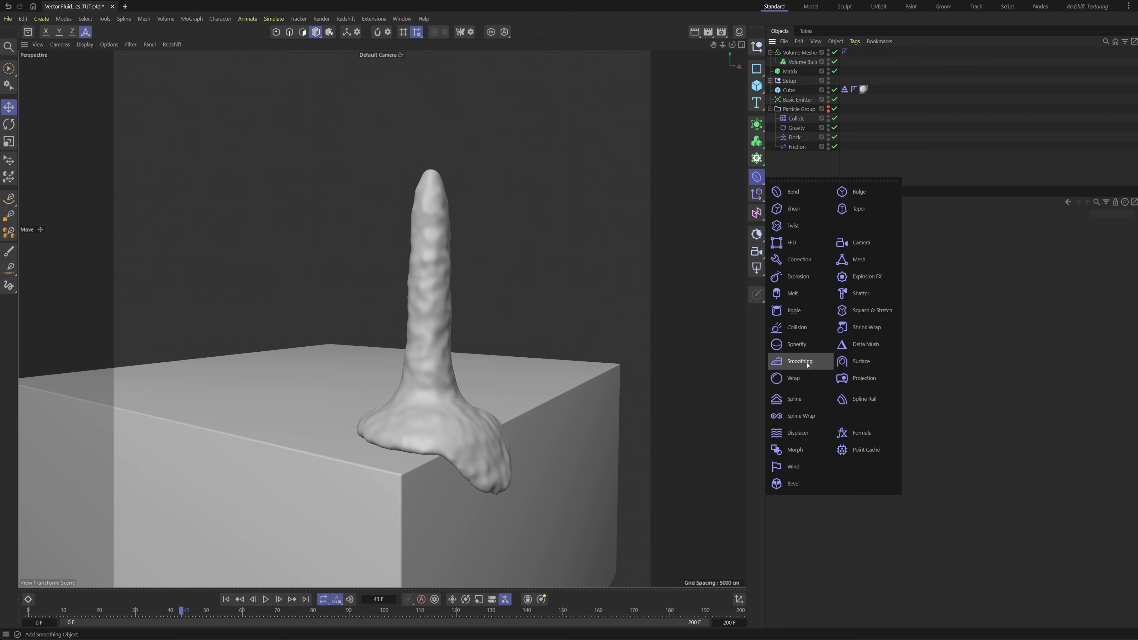
{"action": "left_click", "coordinate": [799, 361]}
{"action": "left_click_drag", "start_coordinate": [796, 53], "coordinate": [802, 77]}
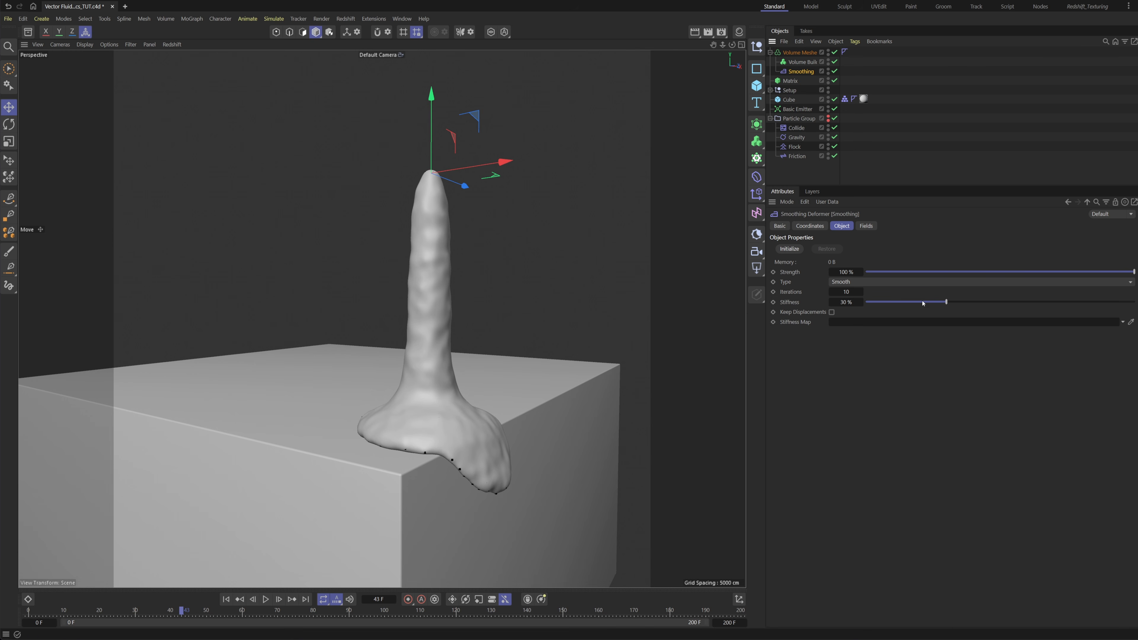
{"action": "left_click_drag", "start_coordinate": [922, 303], "coordinate": [736, 299]}
{"action": "left_click", "coordinate": [845, 292]}
{"action": "key", "text": "Return"}
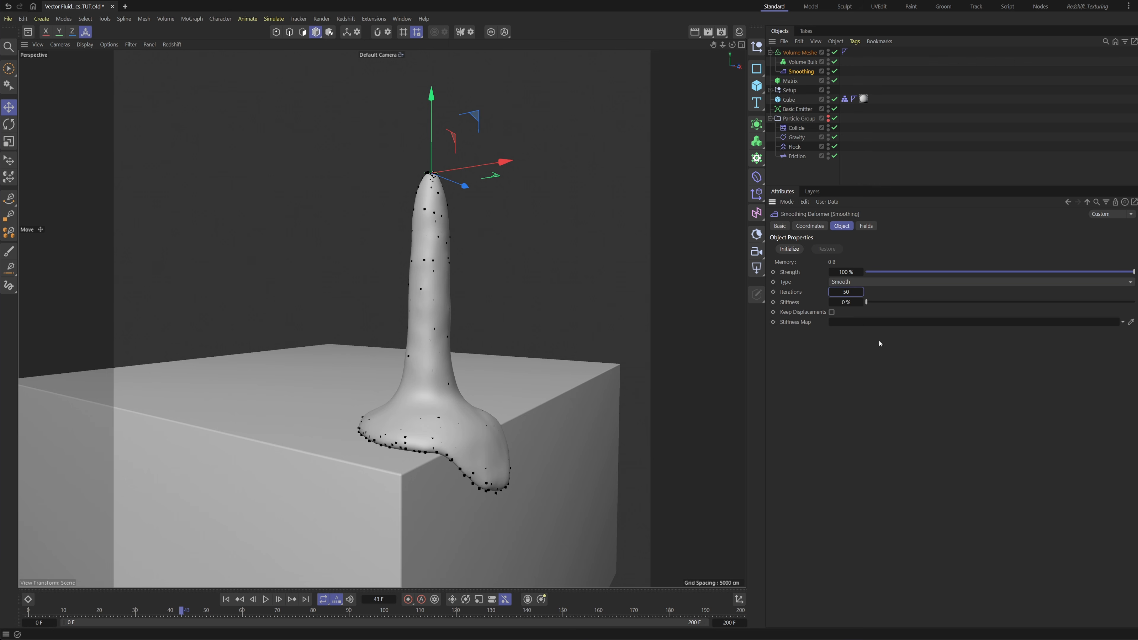
- Replay the smoothed fluid simulation from the first frame to frame 18
{"action": "key", "text": "shift+f"}
{"action": "key", "text": "F8"}
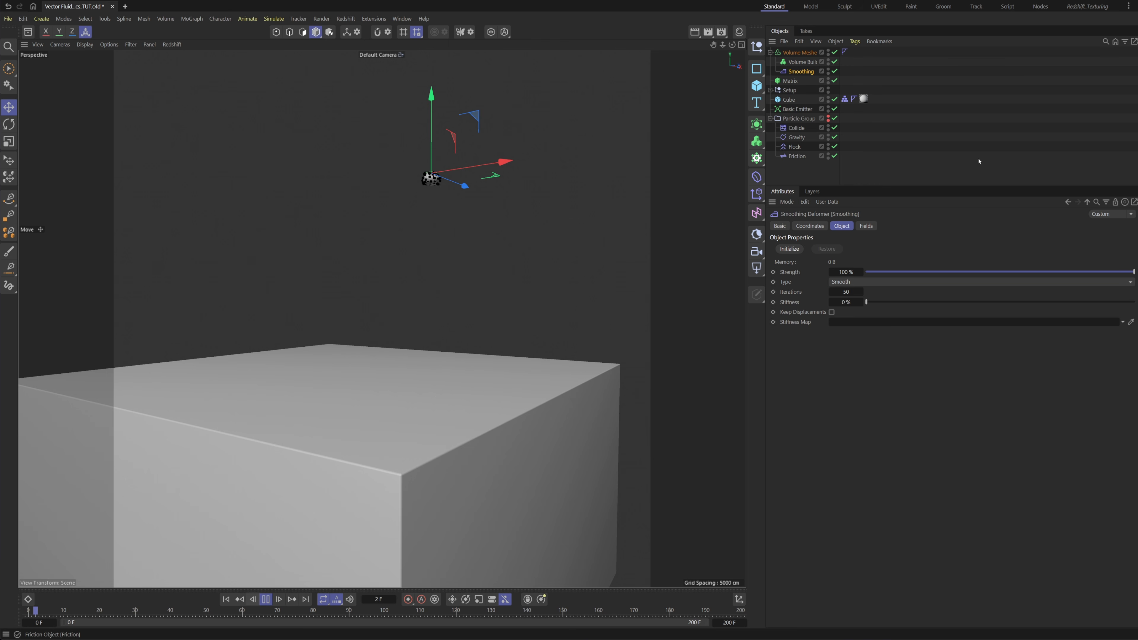
{"action": "left_click", "coordinate": [973, 164]}
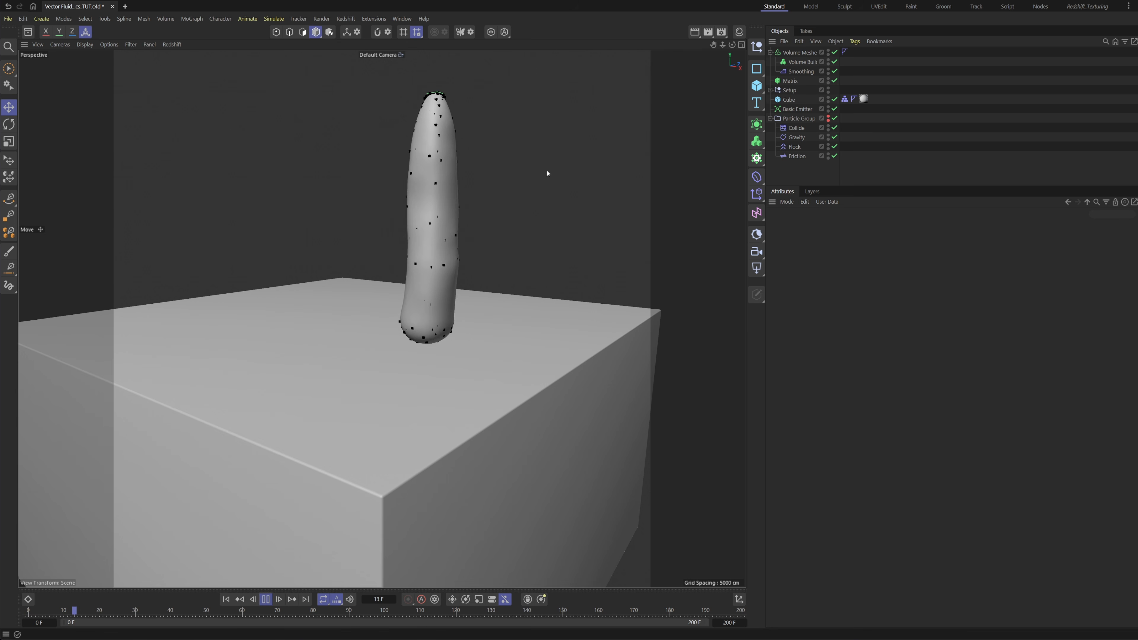
{"action": "left_click", "coordinate": [266, 599]}
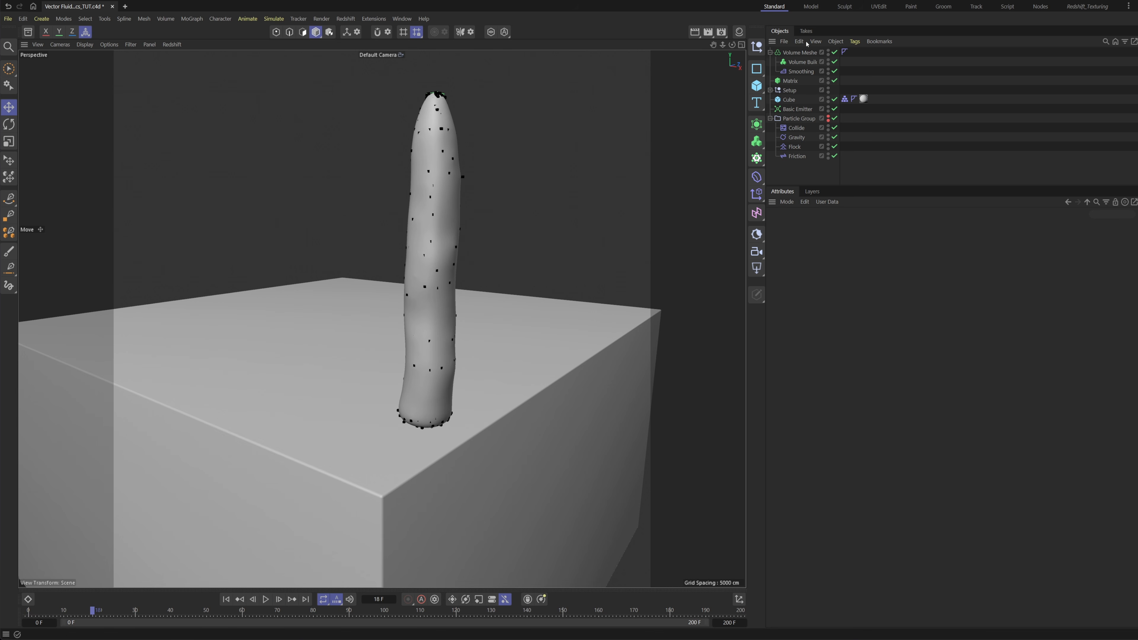
- Try raising the Volume Mesher's voxel range threshold
{"action": "left_click", "coordinate": [792, 54]}
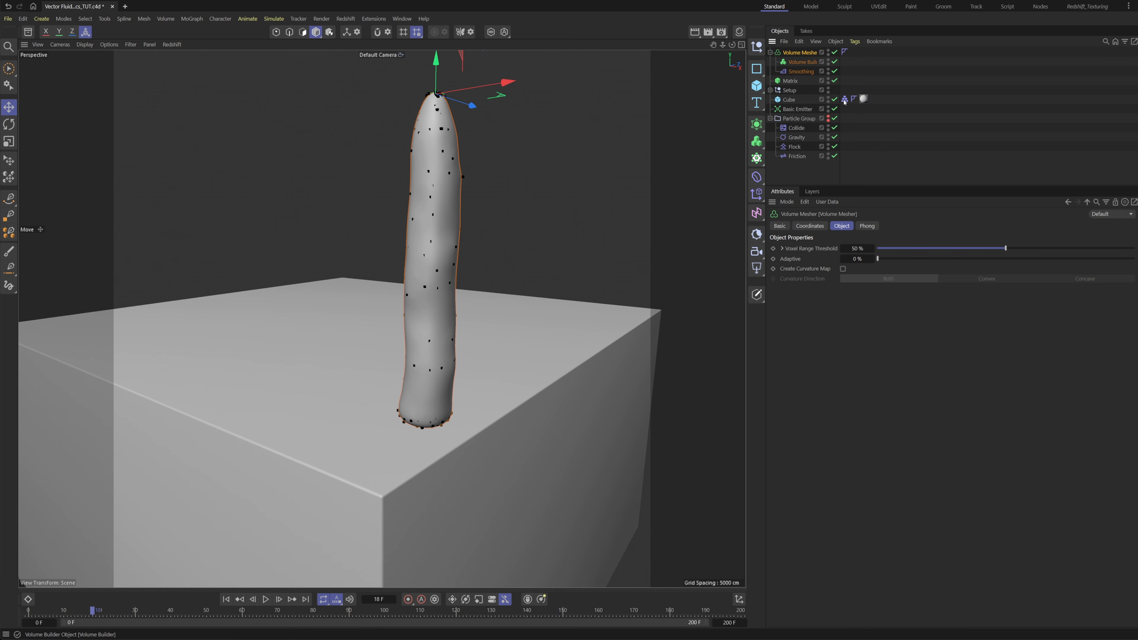
{"action": "left_click_drag", "start_coordinate": [1006, 248], "coordinate": [1129, 248]}
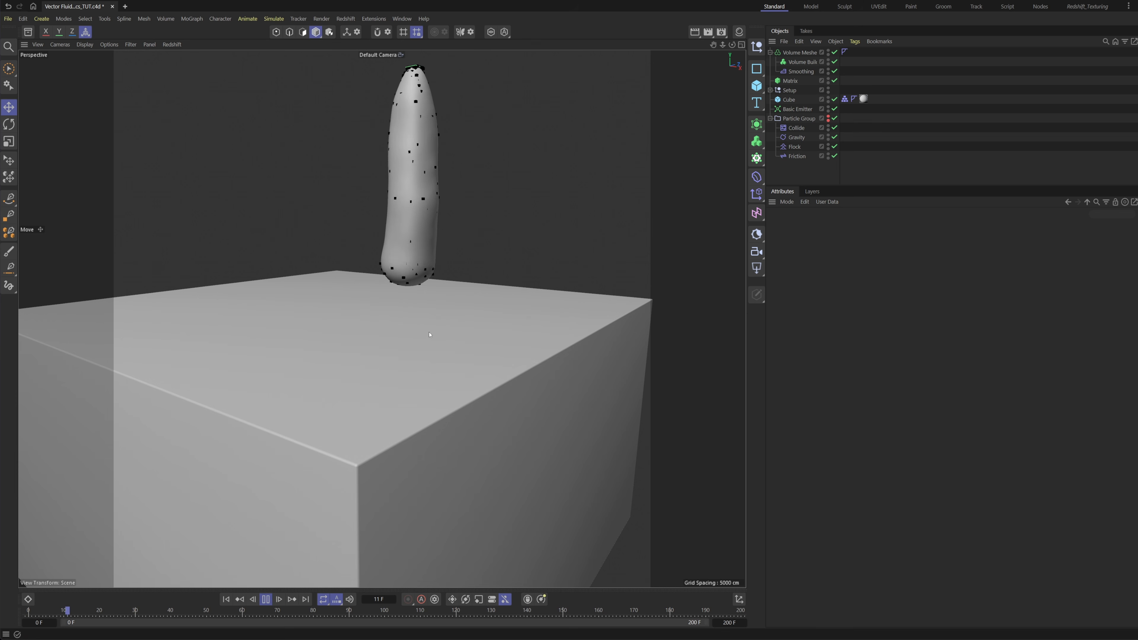
- Continue the fluid simulation to frame 60 and examine the mesh running down the cube's side
{"action": "scroll", "coordinate": [429, 335], "scroll_direction": "down", "scroll_amount": 5}
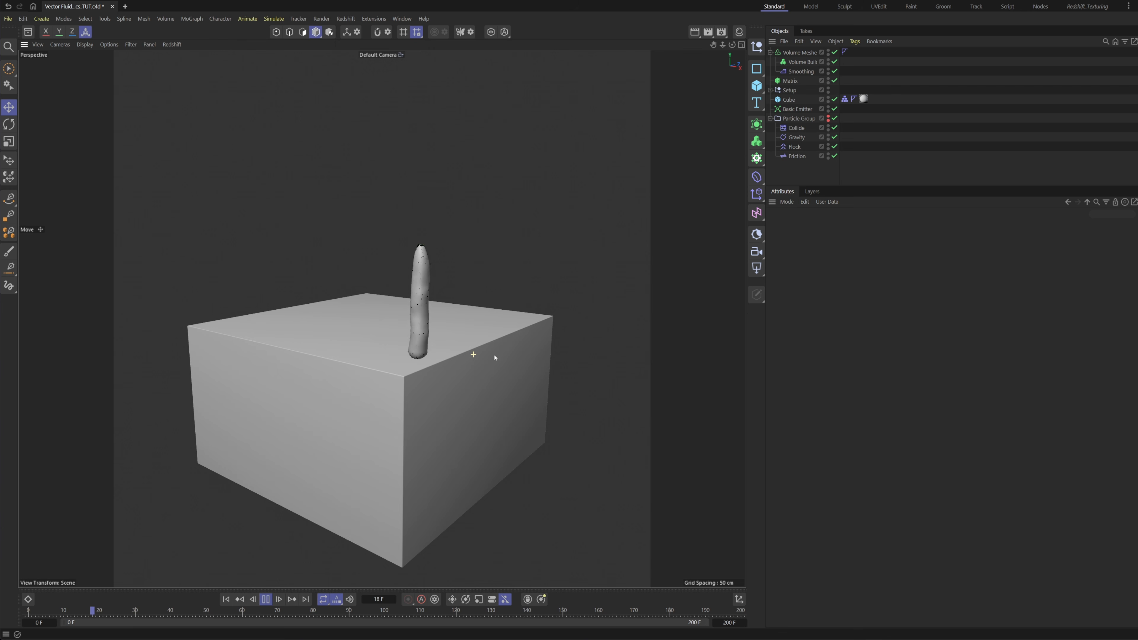
{"action": "left_click_drag", "start_coordinate": [495, 357], "coordinate": [447, 370], "text": "alt"}
{"action": "scroll", "coordinate": [497, 356], "scroll_direction": "up", "scroll_amount": 5}
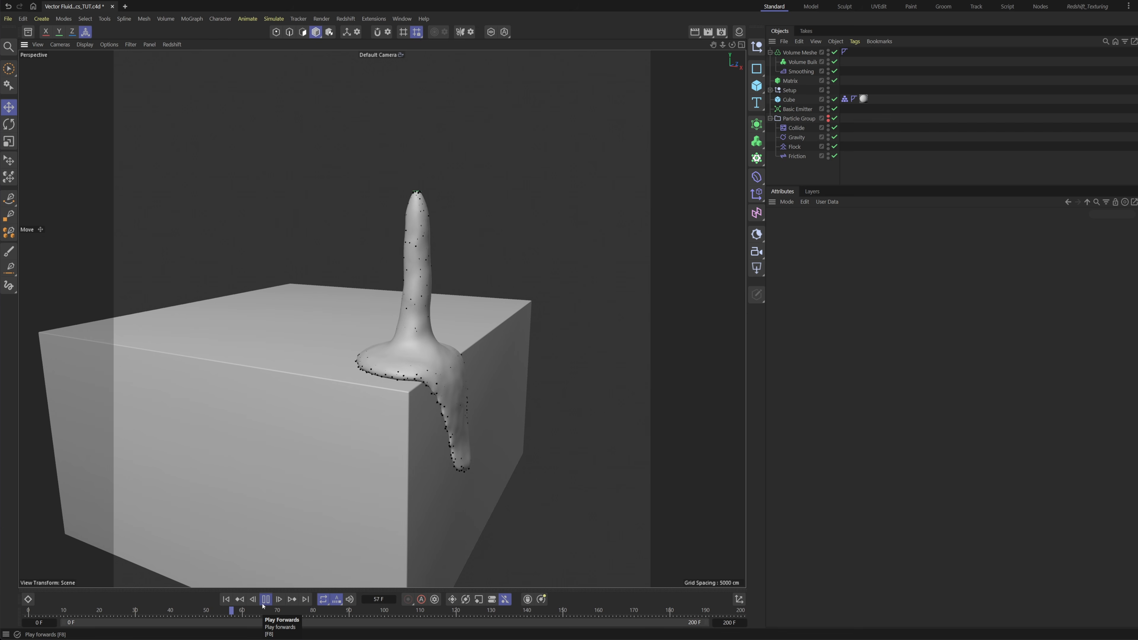
{"action": "left_click", "coordinate": [263, 604]}
{"action": "left_click_drag", "start_coordinate": [456, 395], "coordinate": [381, 385], "text": "alt"}
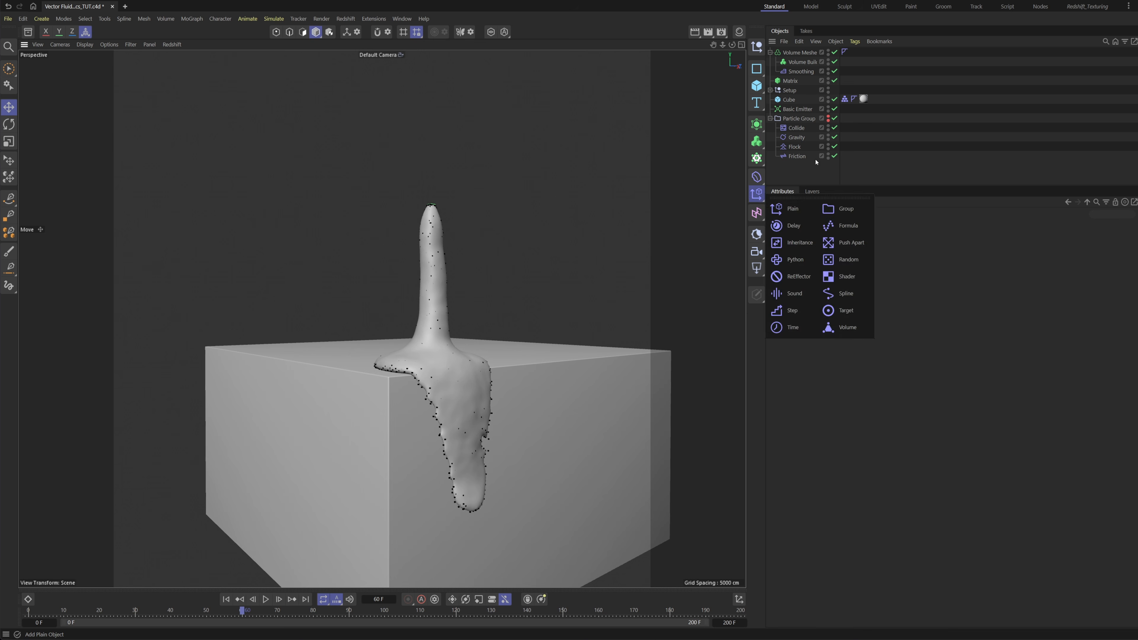
- Add a Bulge deformer and set its size to 50 × 100 × 50 cm
{"action": "left_click_drag", "start_coordinate": [757, 179], "coordinate": [876, 210]}
{"action": "left_click", "coordinate": [831, 249]}
{"action": "type", "text": "50"}
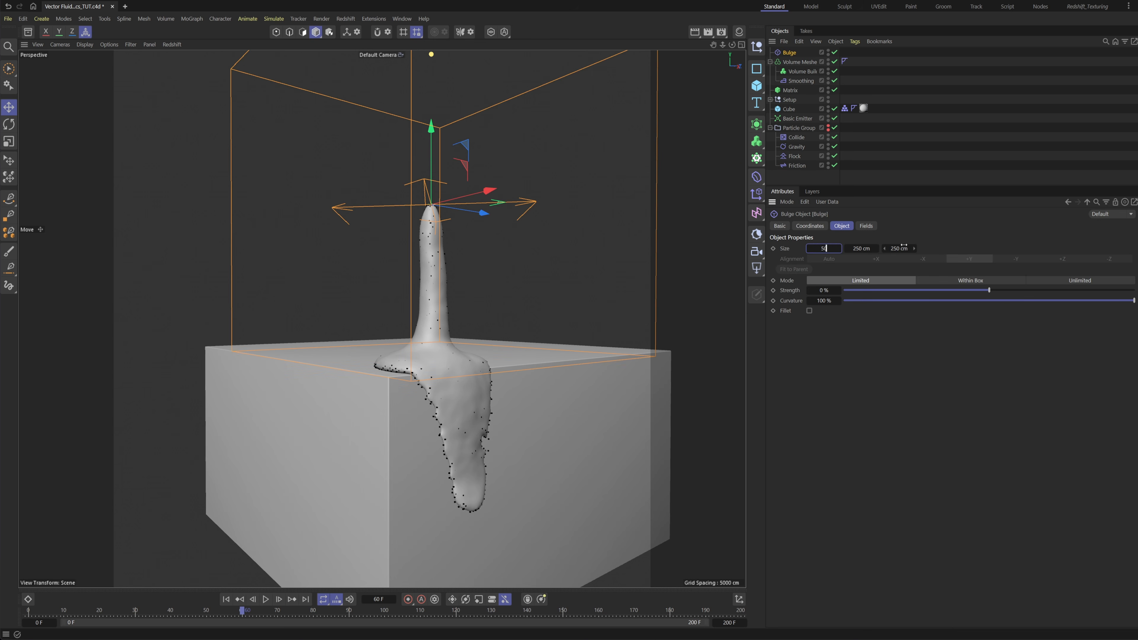
{"action": "left_click", "coordinate": [902, 248]}
{"action": "type", "text": "50"}
{"action": "key", "text": "Return"}
{"action": "left_click", "coordinate": [865, 248]}
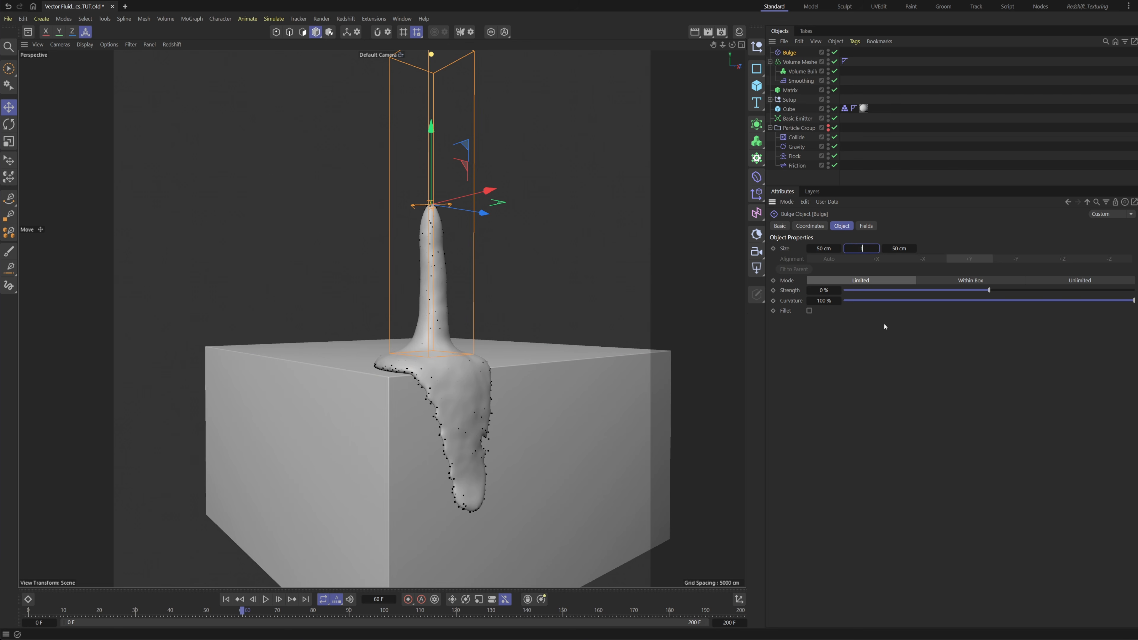
{"action": "type", "text": "100"}
{"action": "key", "text": "Return"}
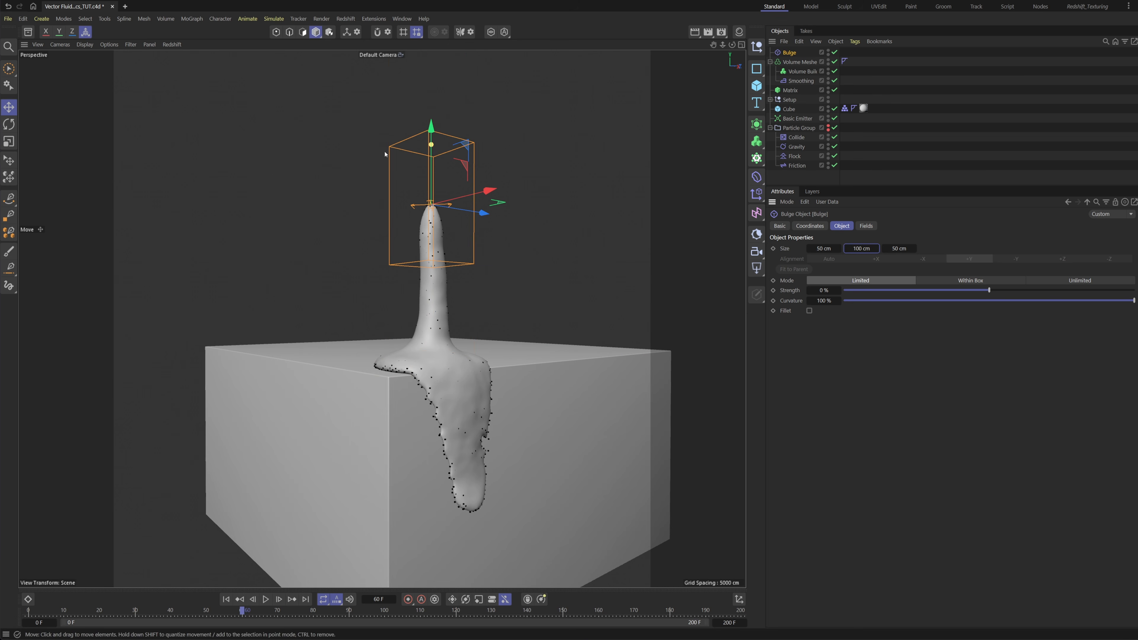
- Lower the Bulge over the upper part of the fluid stream and make it a child of the Matrix
{"action": "left_click_drag", "start_coordinate": [431, 128], "coordinate": [431, 155]}
{"action": "left_click_drag", "start_coordinate": [815, 103], "coordinate": [791, 91]}
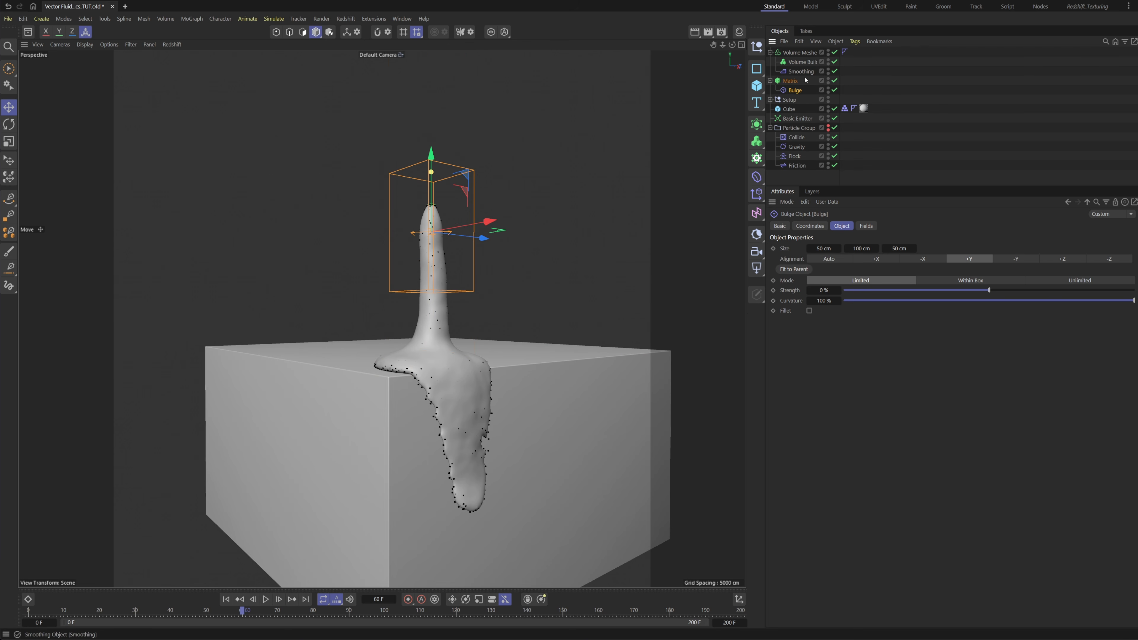
{"action": "left_click_drag", "start_coordinate": [435, 250], "coordinate": [486, 278], "text": "alt"}
{"action": "scroll", "coordinate": [485, 278], "scroll_direction": "up", "scroll_amount": 3}
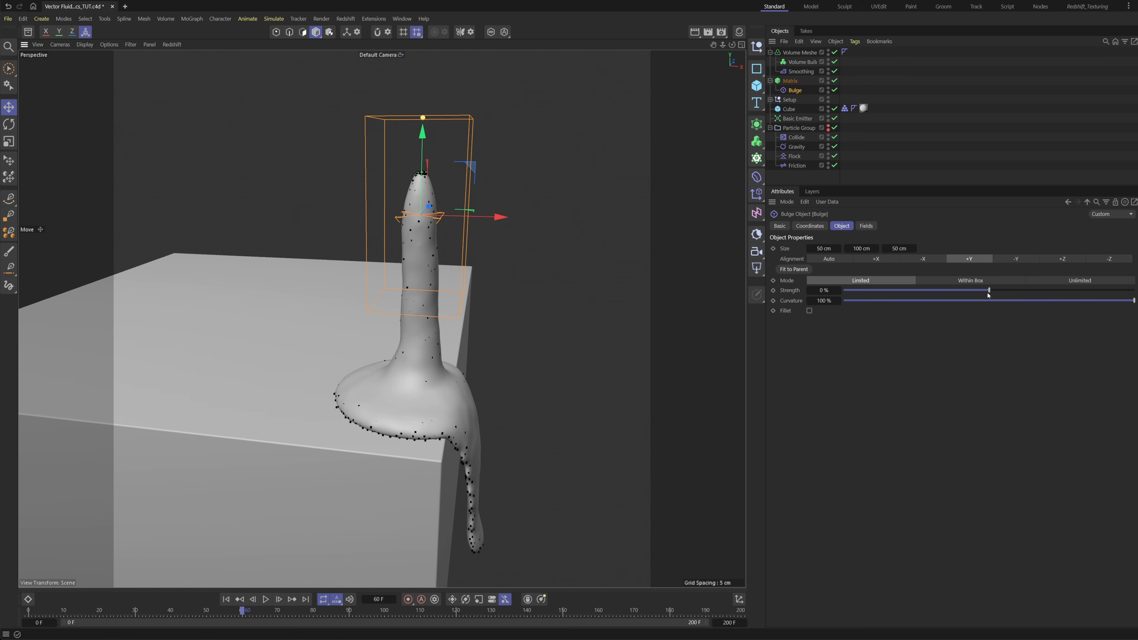
- Set the Bulge's strength to -40 % and enable its Fillet option
{"action": "left_click_drag", "start_coordinate": [989, 290], "coordinate": [953, 297]}
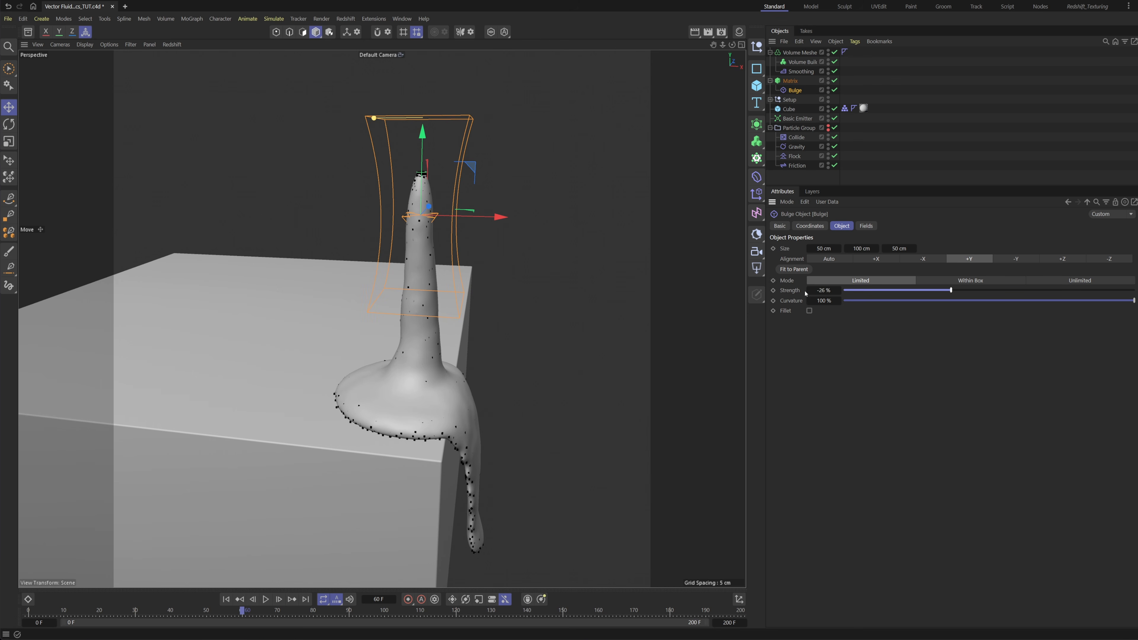
{"action": "left_click_drag", "start_coordinate": [806, 292], "coordinate": [784, 291]}
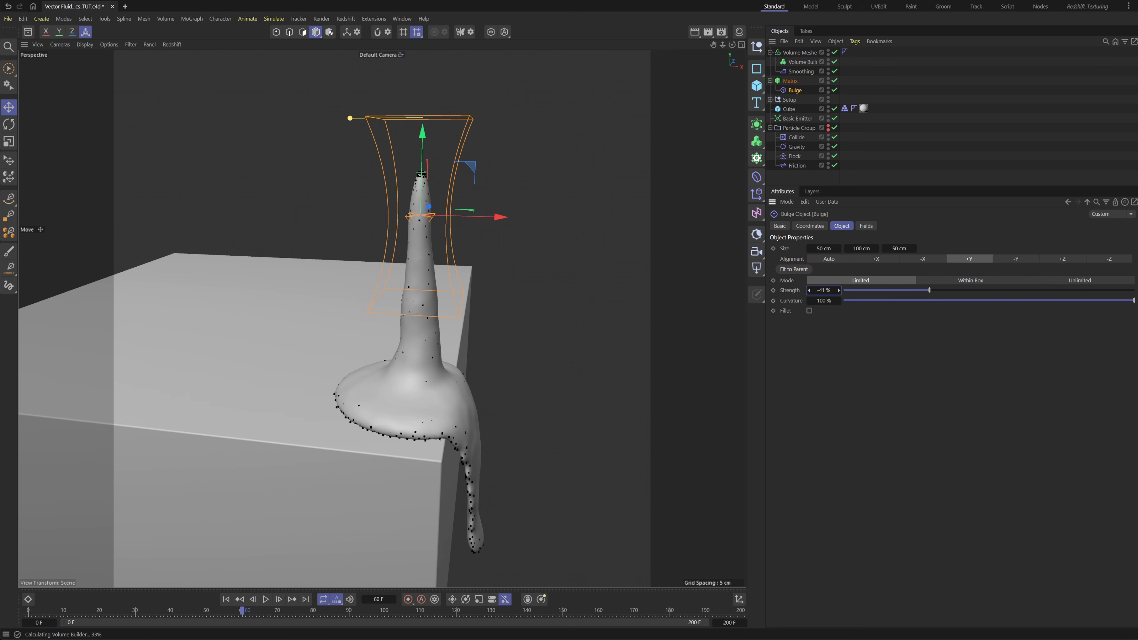
{"action": "left_click", "coordinate": [839, 291]}
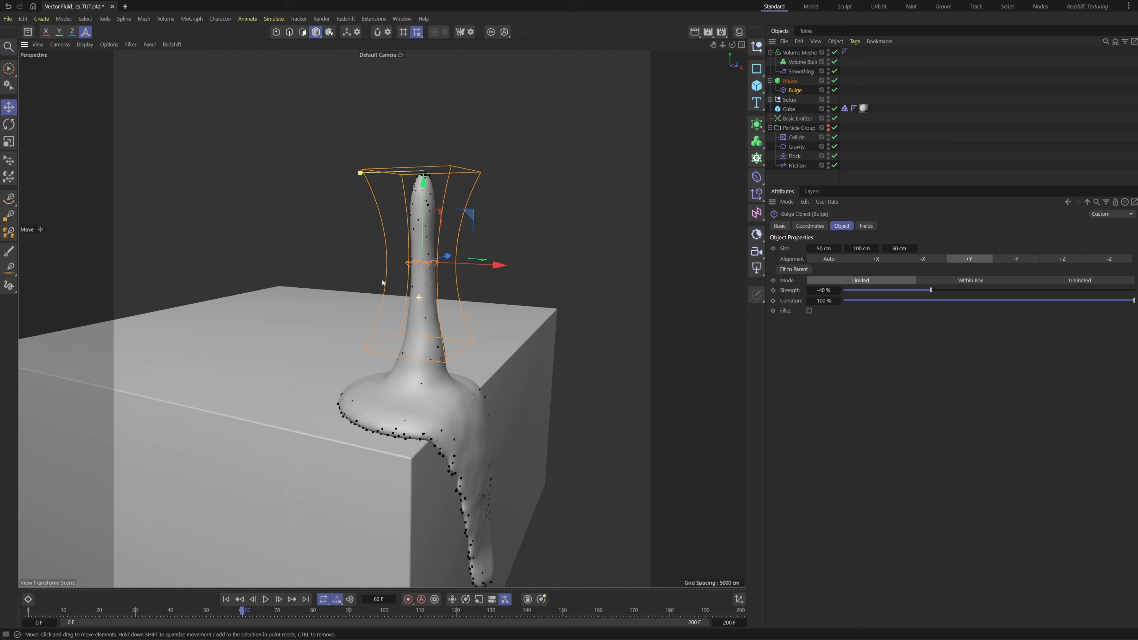
{"action": "left_click_drag", "start_coordinate": [383, 285], "coordinate": [403, 264], "text": "alt"}
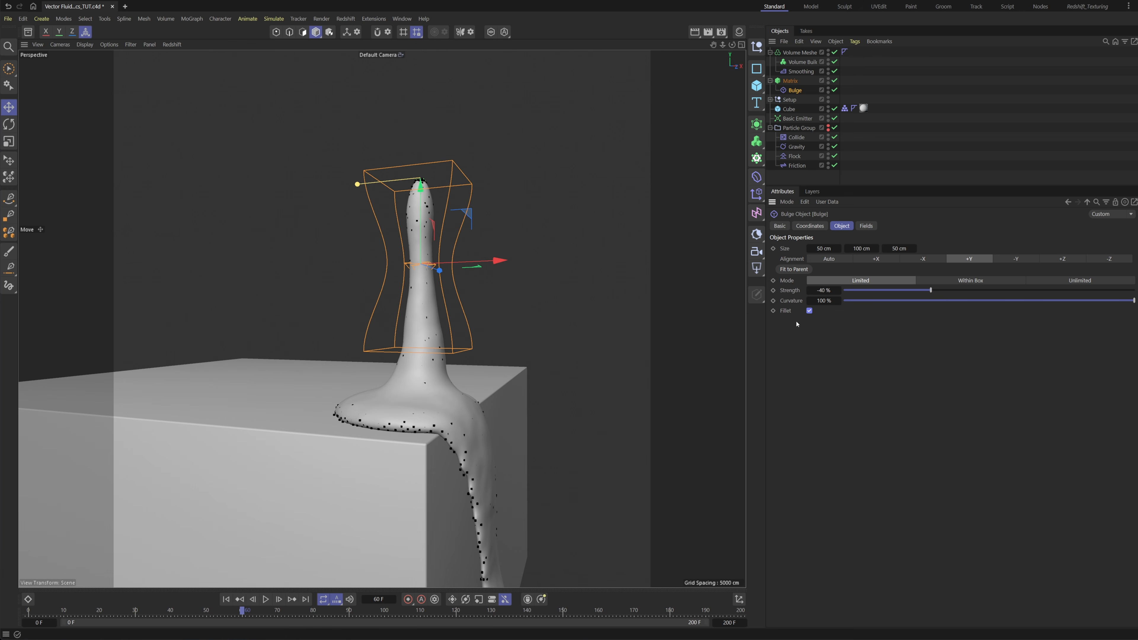
{"action": "left_click_drag", "start_coordinate": [381, 318], "coordinate": [365, 264], "text": "alt"}
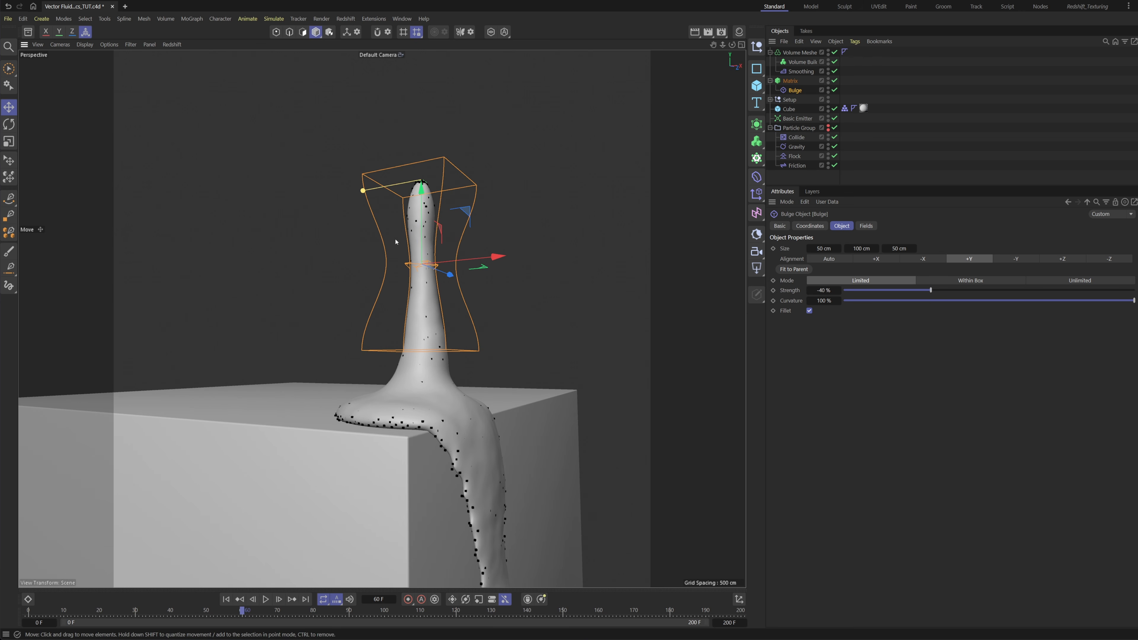
- Duplicate the Bulge, place the copy over the drip at the cube's side, and set it to 50 × 128 × 77 cm with -54 % strength
{"action": "left_click_drag", "start_coordinate": [795, 91], "coordinate": [798, 96], "text": "ctrl"}
{"action": "left_click_drag", "start_coordinate": [386, 344], "coordinate": [382, 289], "text": "alt"}
{"action": "mouse_move", "coordinate": [424, 142]}
{"action": "left_mouse_down"}
{"action": "mouse_move", "coordinate": [424, 302]}
{"action": "mouse_move", "coordinate": [393, 232]}
{"action": "mouse_move", "coordinate": [400, 285]}
{"action": "mouse_move", "coordinate": [452, 347]}
{"action": "mouse_move", "coordinate": [337, 409]}
{"action": "left_mouse_up"}
{"action": "left_click_drag", "start_coordinate": [928, 292], "coordinate": [909, 291]}
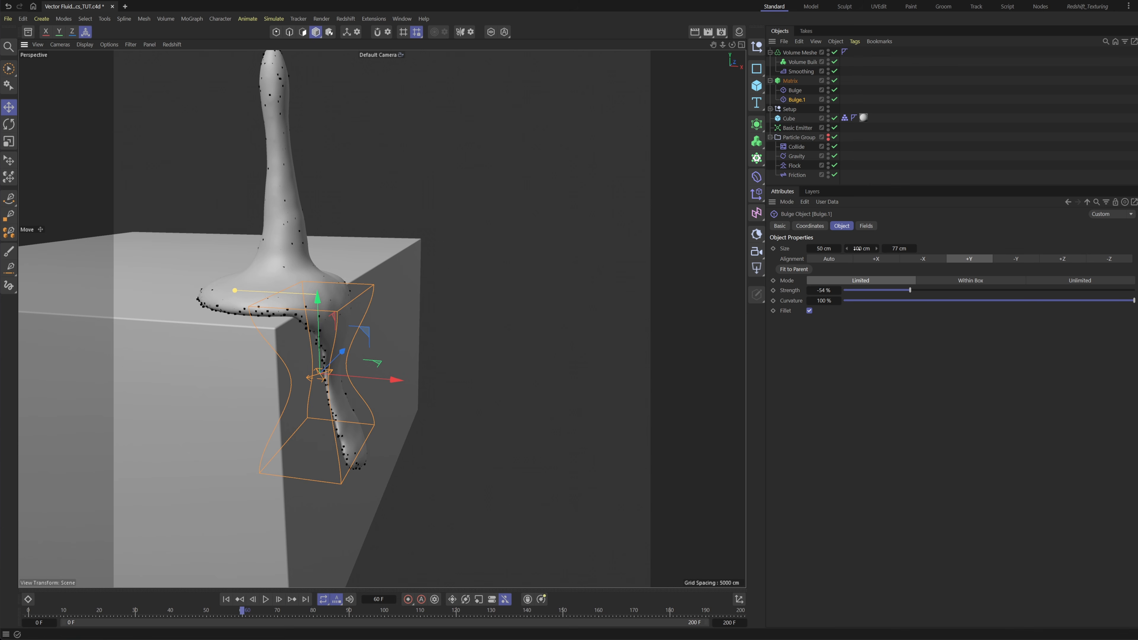
{"action": "left_click_drag", "start_coordinate": [857, 249], "coordinate": [869, 249]}
{"action": "left_click_drag", "start_coordinate": [317, 303], "coordinate": [317, 331]}
- Replay the simulation to frame 35 and check the fluid mesh with both Bulge deformers
{"action": "left_click_drag", "start_coordinate": [358, 406], "coordinate": [386, 389], "text": "alt"}
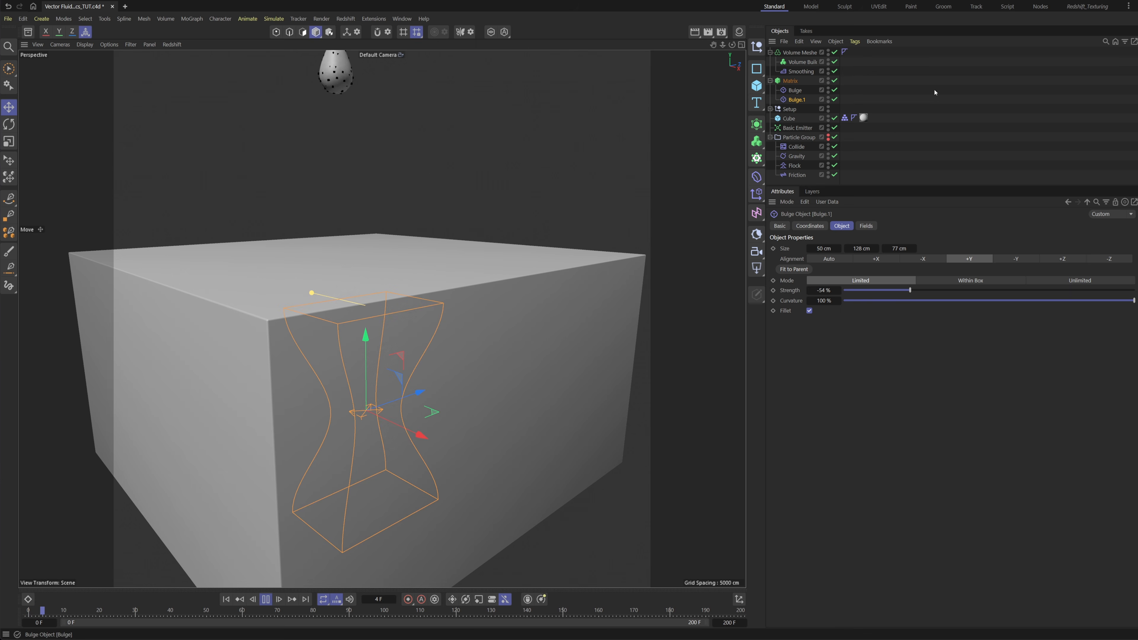
{"action": "left_click", "coordinate": [931, 95]}
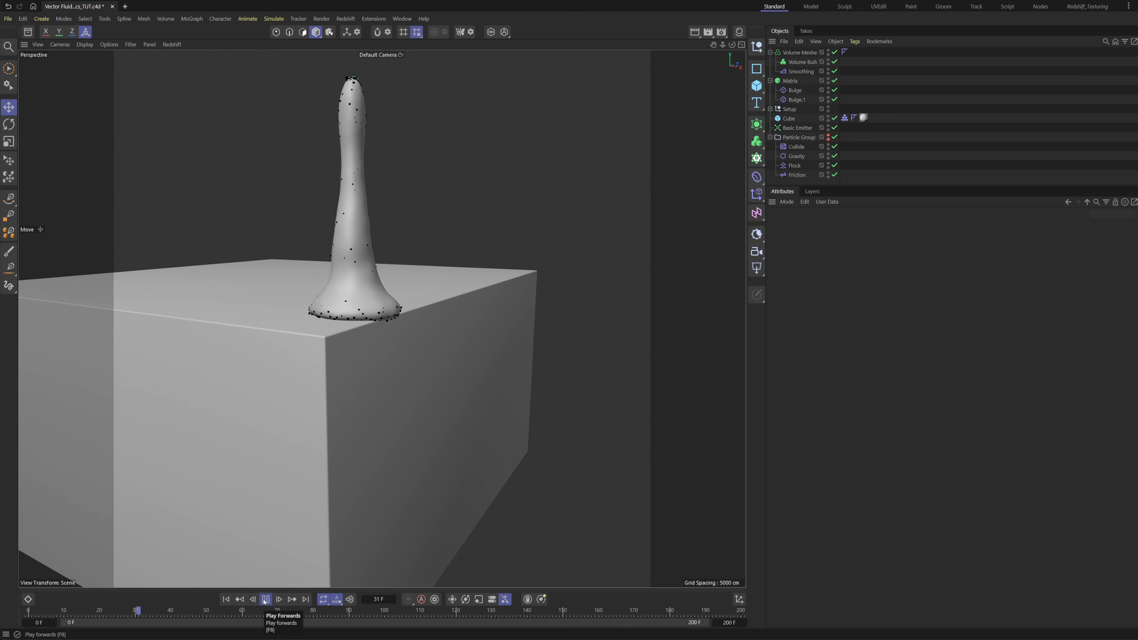
{"action": "left_click", "coordinate": [265, 600]}
- Set the Flock modifier's cohesion strength to 35 and its velocity alignment strength to 55
{"action": "left_click", "coordinate": [794, 166]}
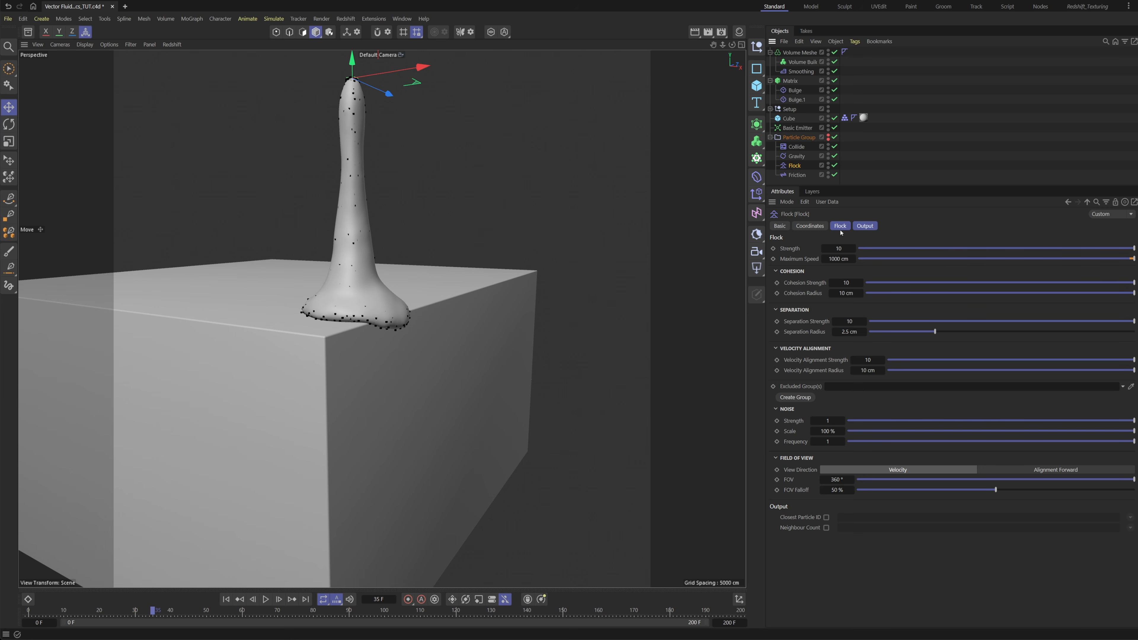
{"action": "left_click", "coordinate": [846, 283]}
{"action": "type", "text": "35"}
{"action": "left_click", "coordinate": [860, 360]}
{"action": "key", "text": "Return"}
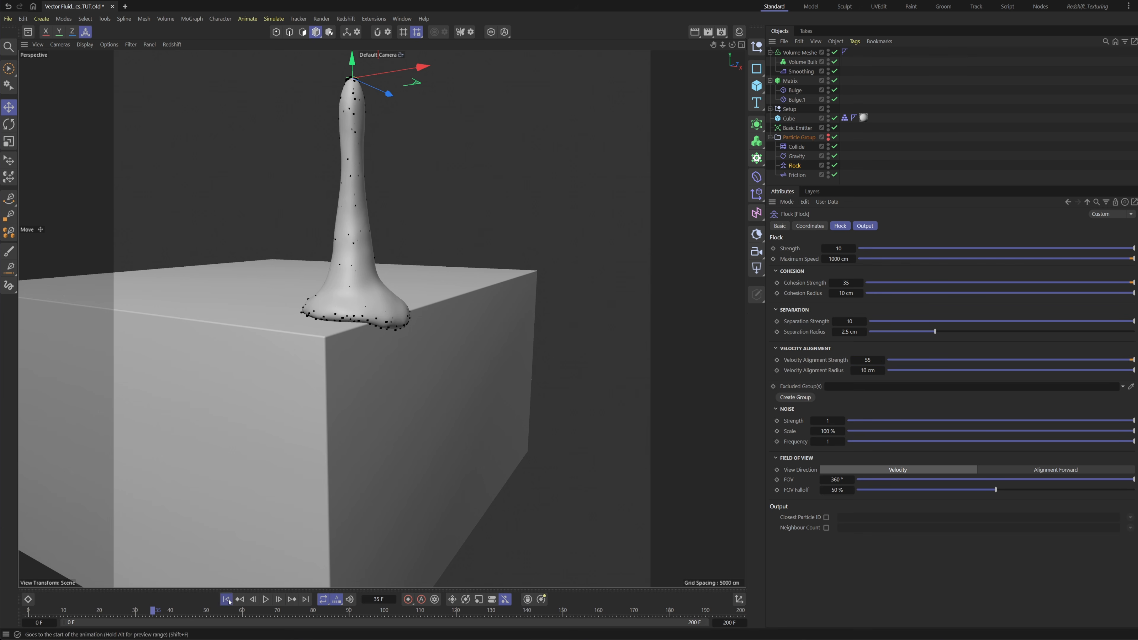
- Replay the simulation from the first frame to frame 69, examine the fluid mesh and save the scene
{"action": "left_click", "coordinate": [225, 599]}
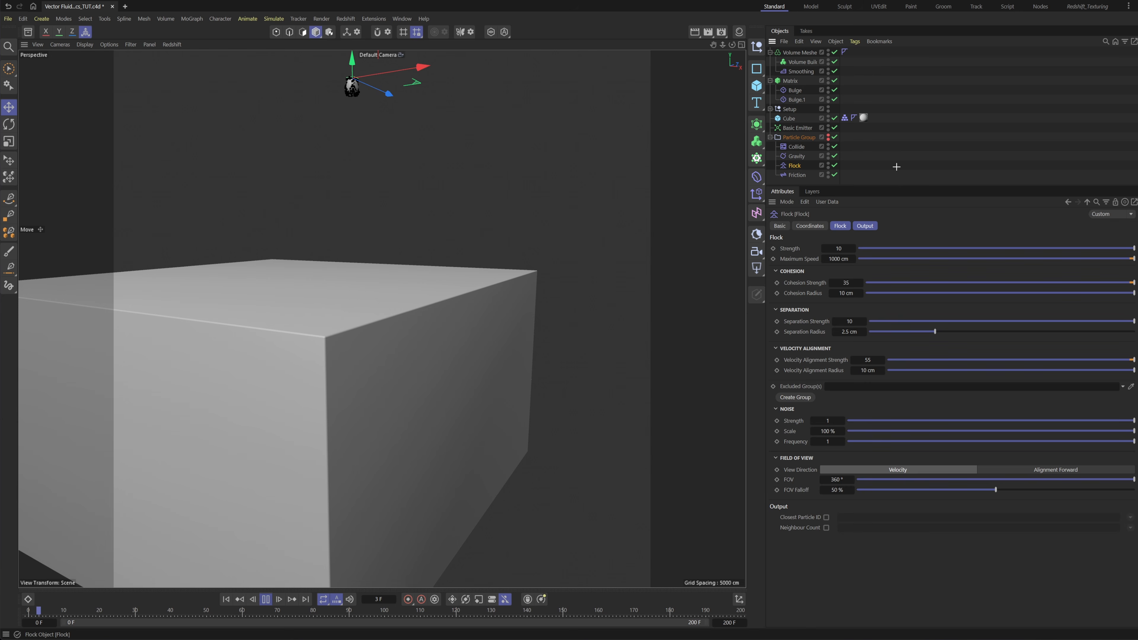
{"action": "left_click", "coordinate": [909, 165]}
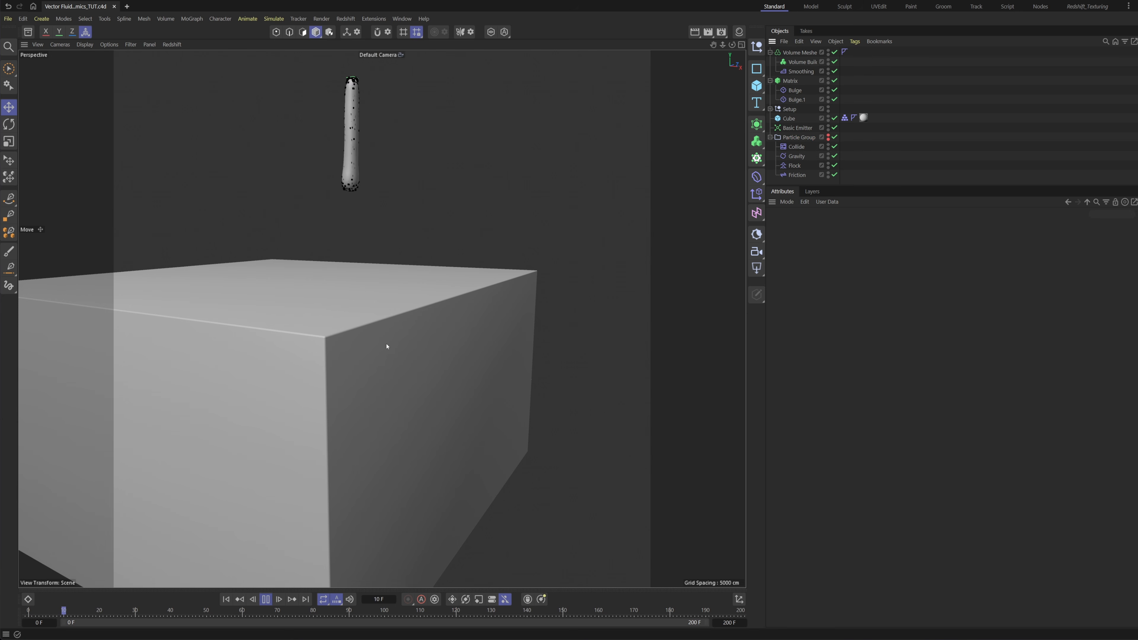
{"action": "middle_click_drag", "start_coordinate": [386, 345], "coordinate": [452, 366], "text": "alt"}
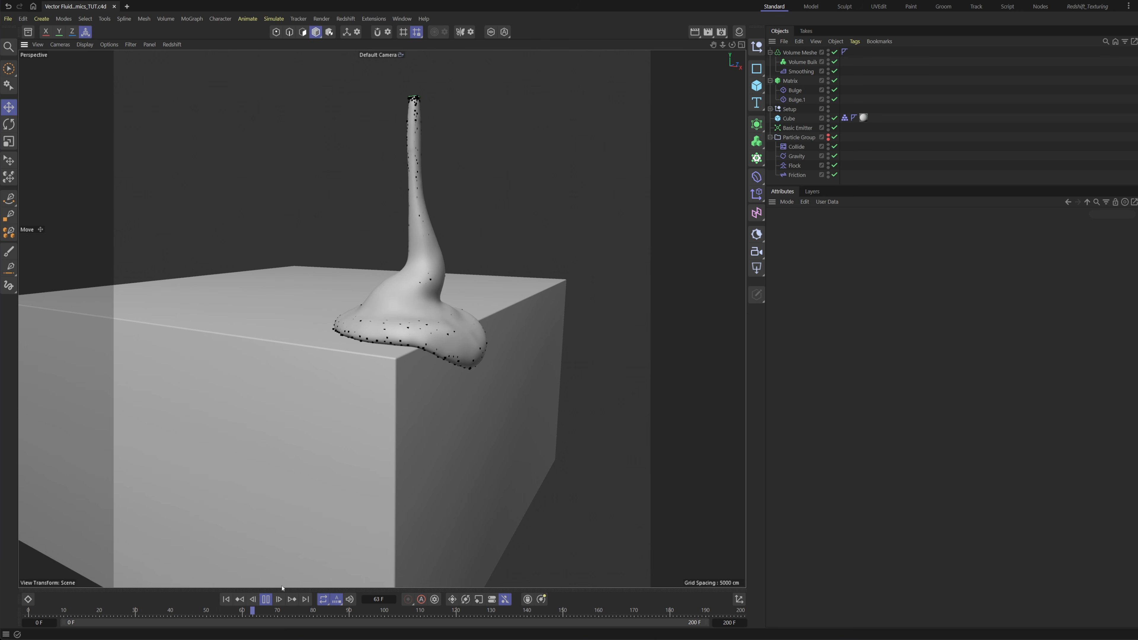
{"action": "left_click", "coordinate": [264, 599]}
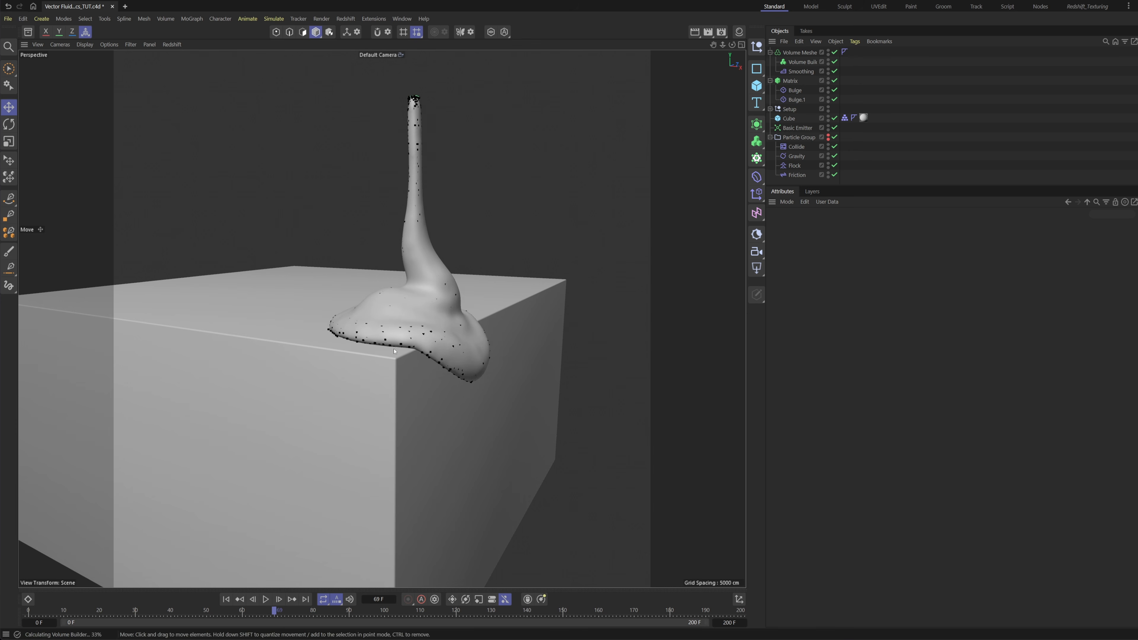
{"action": "mouse_move", "coordinate": [428, 317]}
{"action": "left_mouse_down", "text": "alt"}
{"action": "mouse_move", "coordinate": [459, 315]}
{"action": "mouse_move", "coordinate": [379, 300]}
{"action": "mouse_move", "coordinate": [419, 317]}
{"action": "left_mouse_up", "text": "alt"}
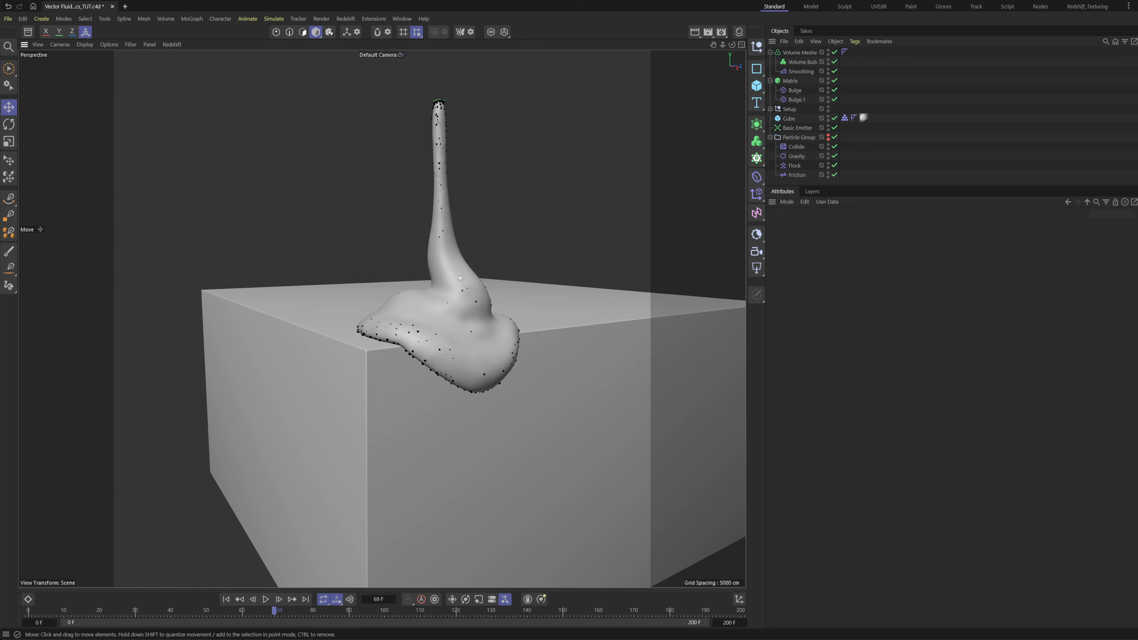
{"action": "key", "text": "ctrl+s"}
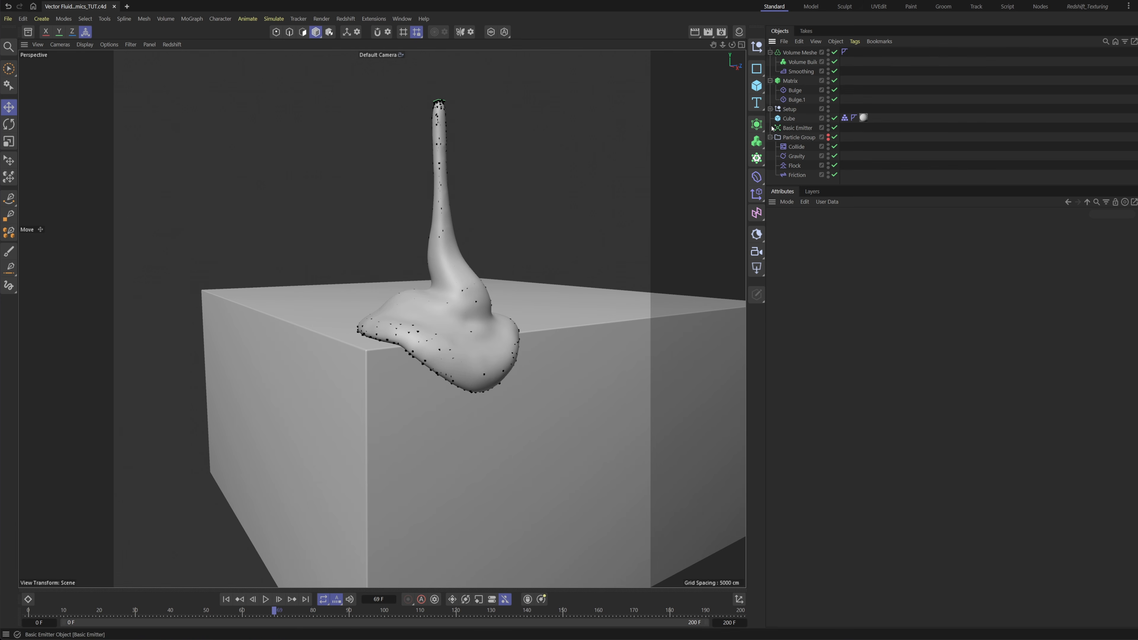
- Add a Vibrate tag to the Basic Emitter with Regular Pulse, rotation amplitude 0°, 15°, 0° and frequency 1
{"action": "left_click", "coordinate": [797, 129]}
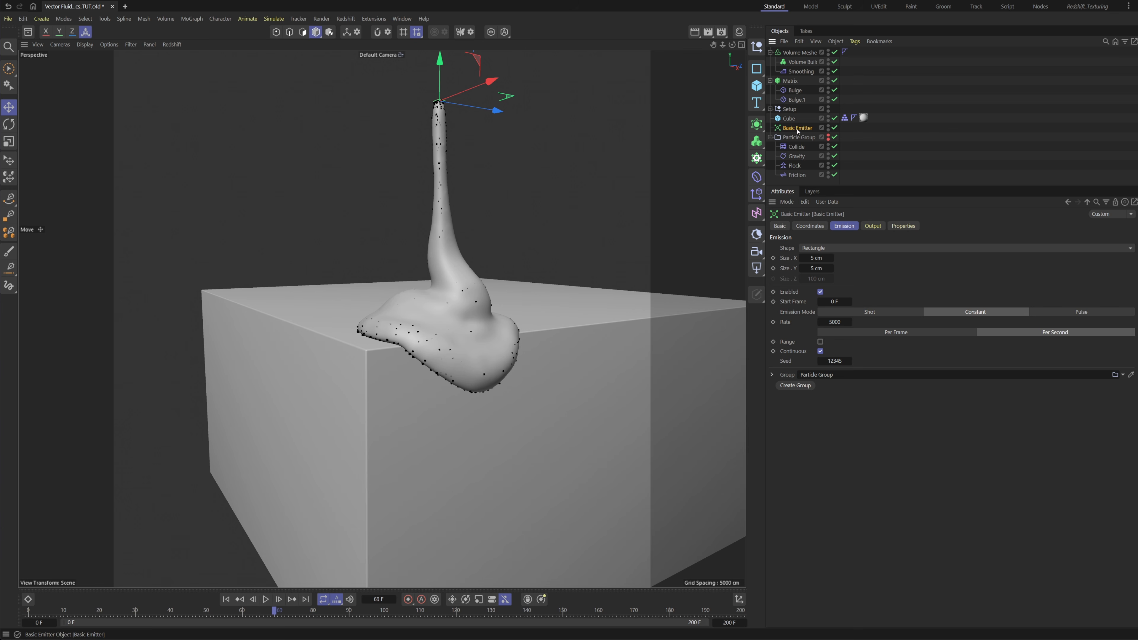
{"action": "right_click", "coordinate": [793, 132]}
{"action": "mouse_move", "coordinate": [843, 152]}
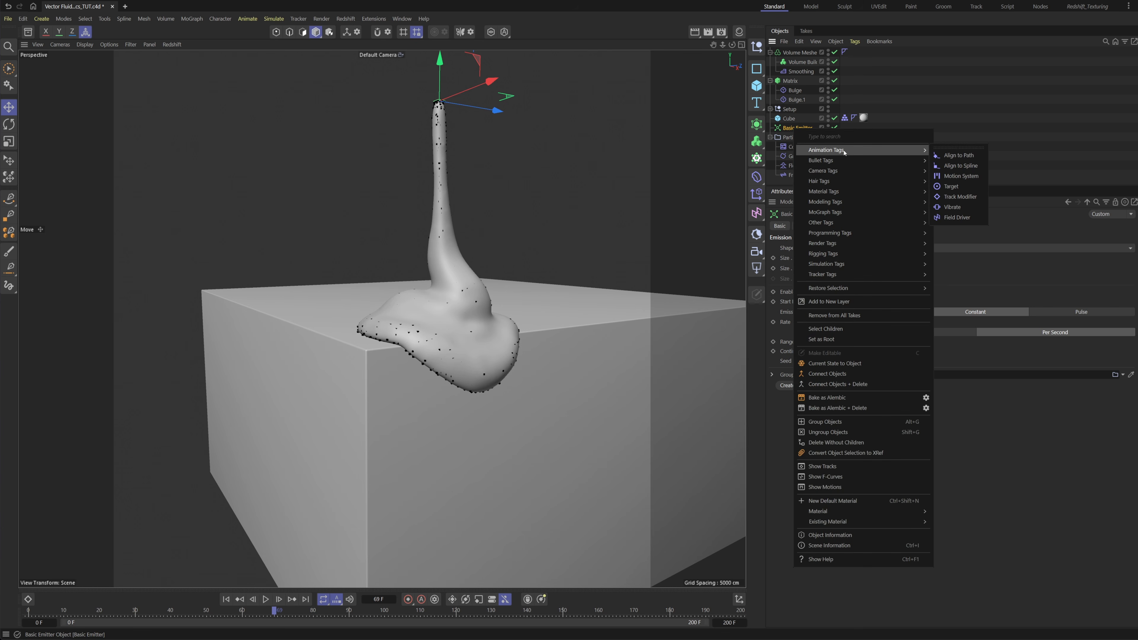
{"action": "left_click", "coordinate": [956, 207]}
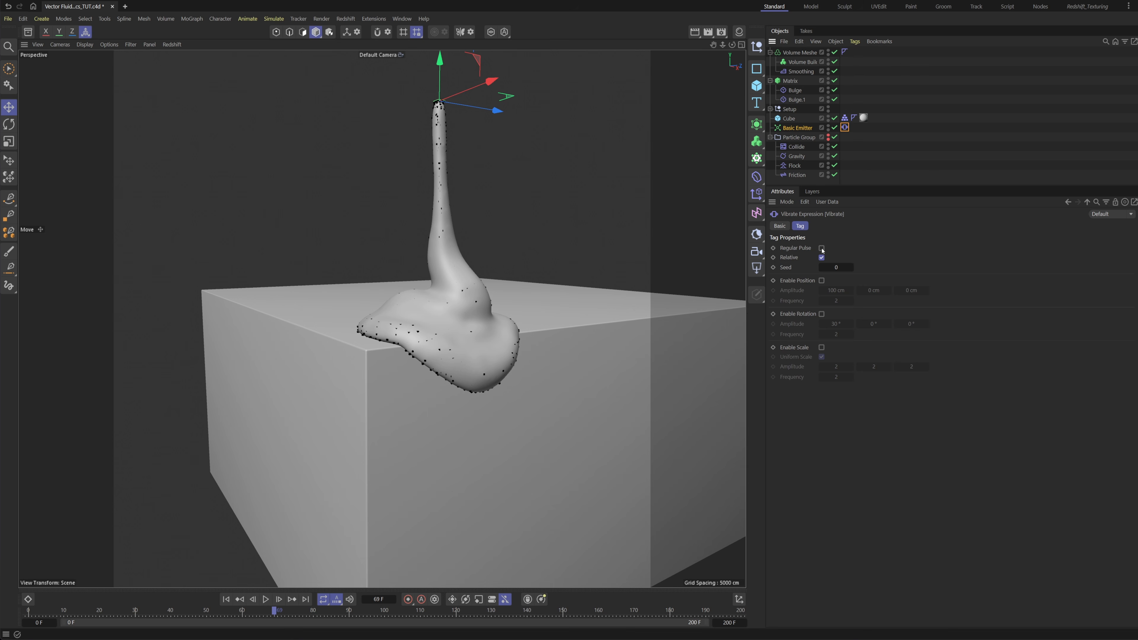
{"action": "left_click", "coordinate": [821, 248]}
{"action": "left_click", "coordinate": [821, 314]}
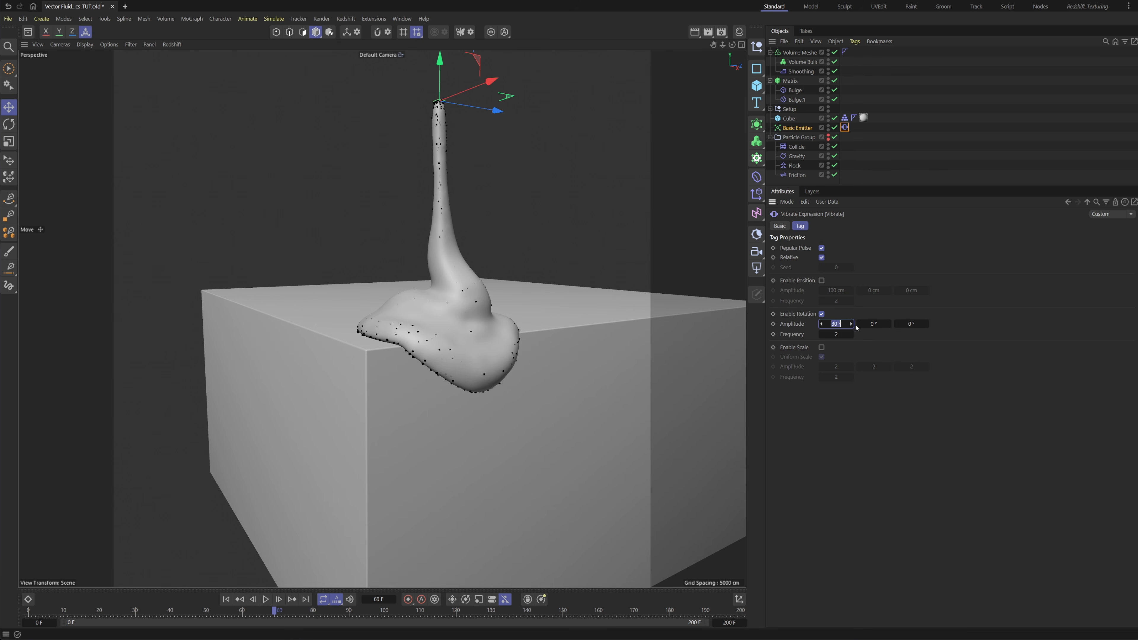
{"action": "left_click", "coordinate": [873, 324]}
{"action": "left_click_drag", "start_coordinate": [830, 334], "coordinate": [871, 341]}
{"action": "type", "text": "1"}
- Replay the vibrating emitter's simulation with the Volume Mesher and Volume Builder disabled, and examine the swaying particle stream
{"action": "left_click", "coordinate": [226, 599]}
{"action": "left_click", "coordinate": [265, 599]}
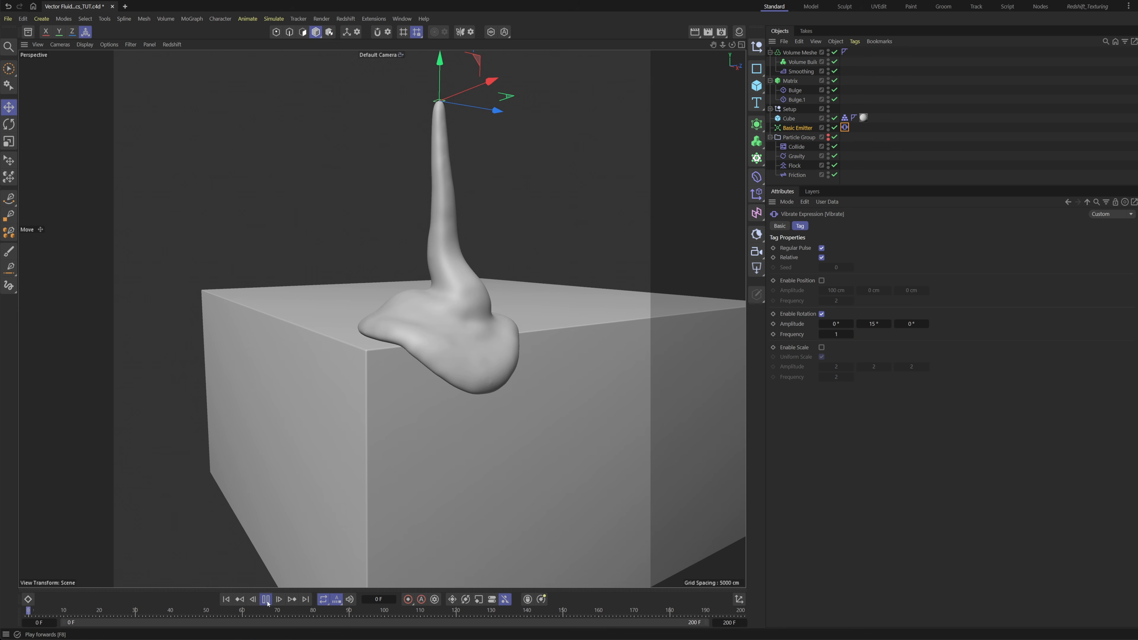
{"action": "left_click", "coordinate": [227, 600]}
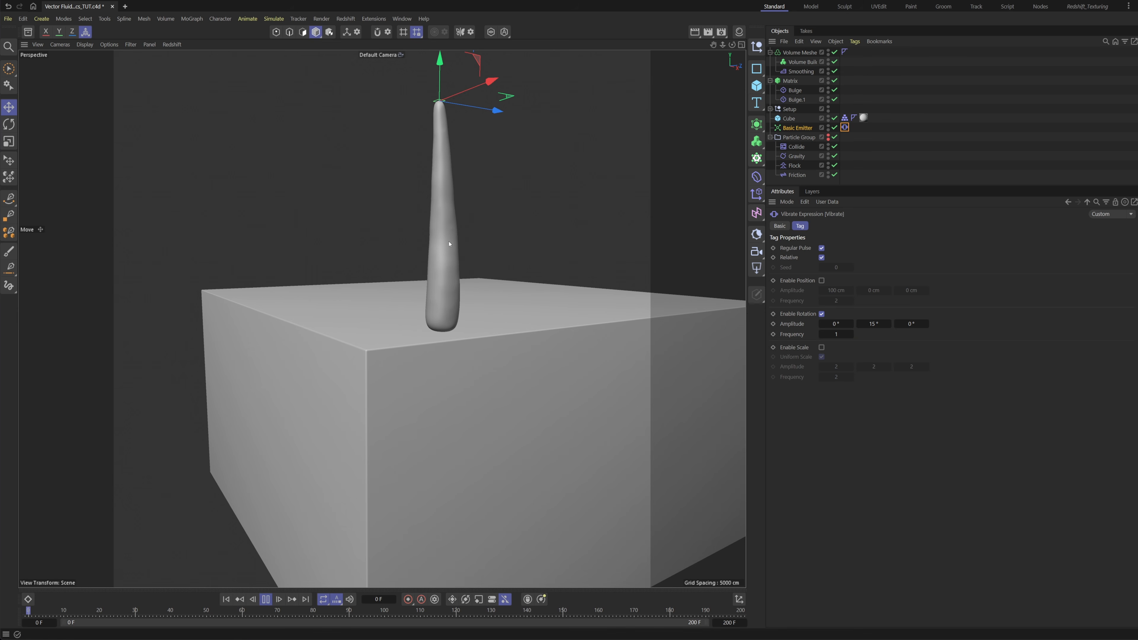
{"action": "left_click_drag", "start_coordinate": [449, 259], "coordinate": [497, 335], "text": "alt"}
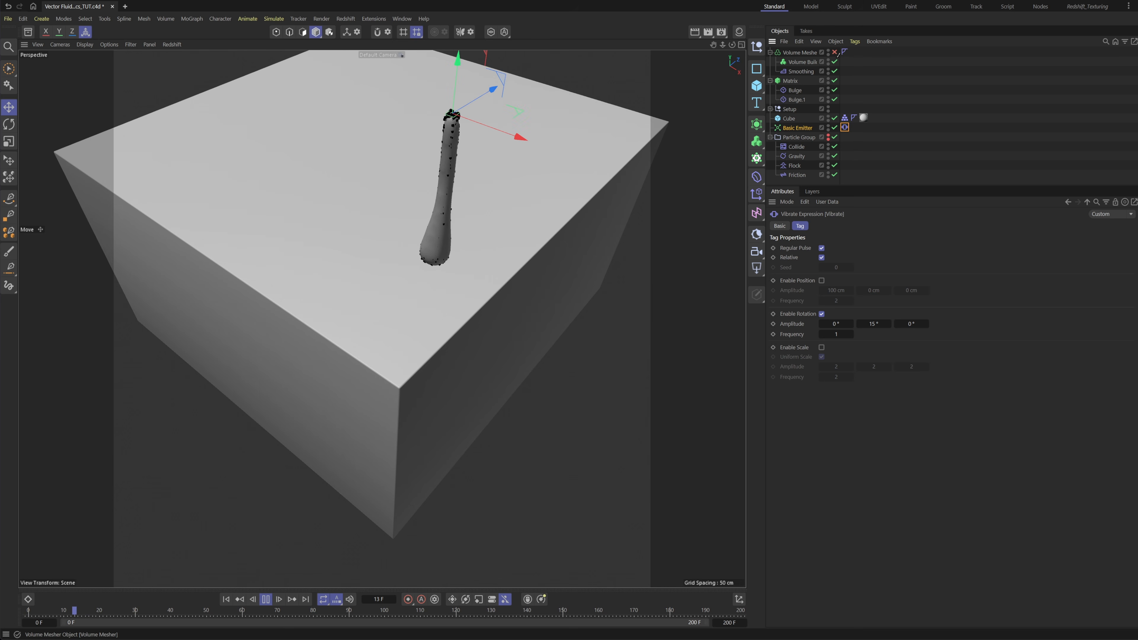
{"action": "left_click_drag", "start_coordinate": [834, 53], "coordinate": [834, 62]}
{"action": "left_click_drag", "start_coordinate": [430, 210], "coordinate": [315, 127], "text": "alt"}
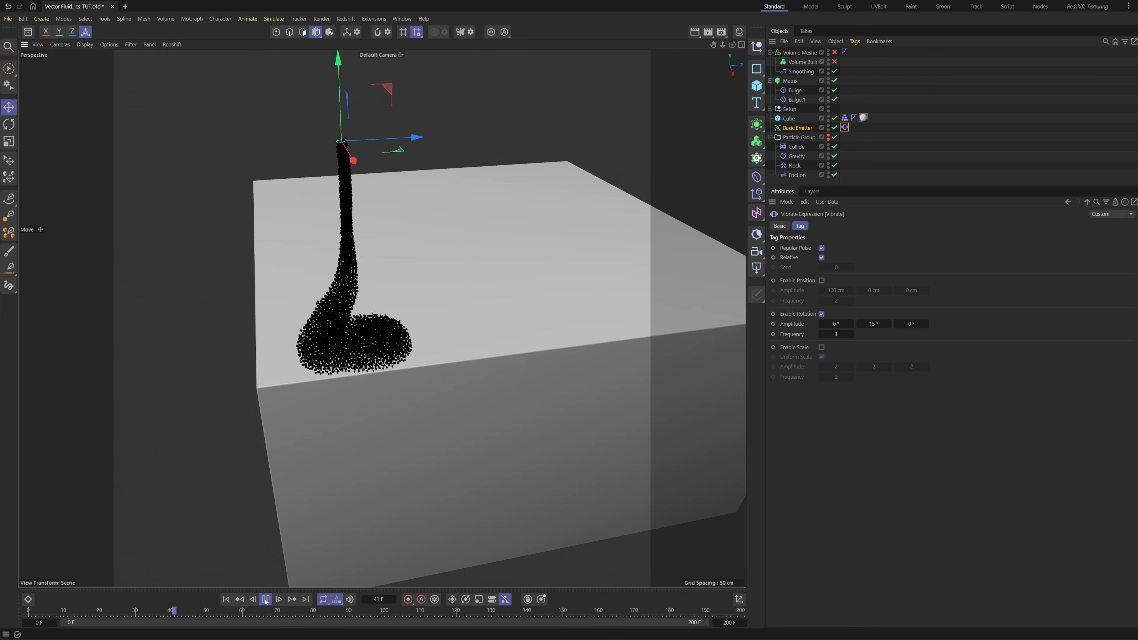
- Set the Basic Emitter's heading rotation to 97° and restart the particle simulation from the first frame
{"action": "left_click", "coordinate": [226, 599]}
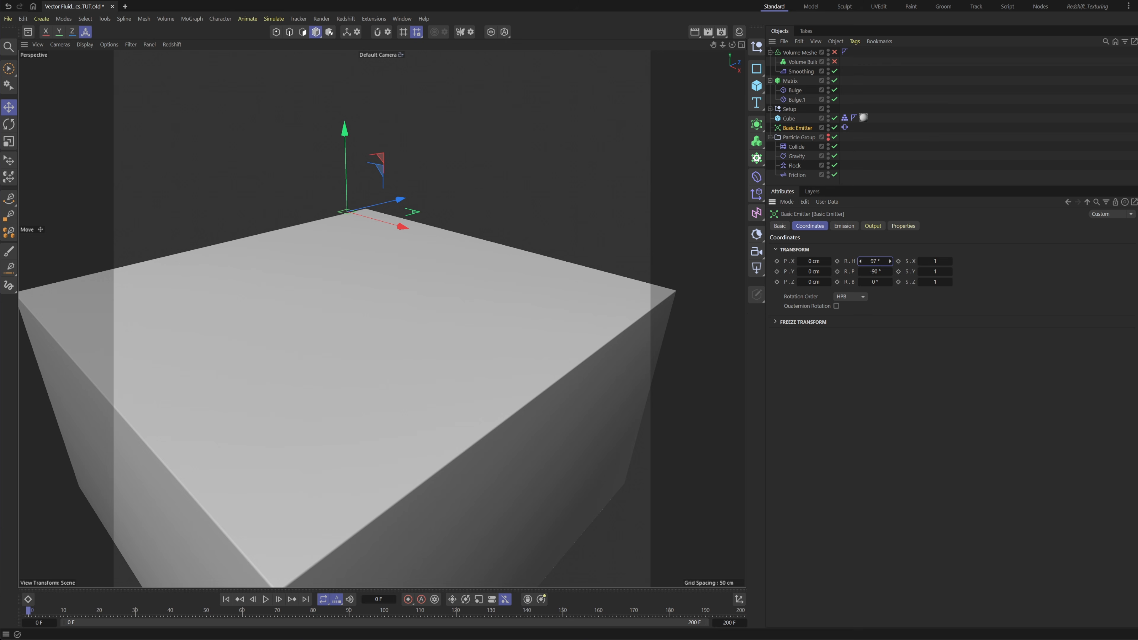
{"action": "left_click", "coordinate": [898, 172]}
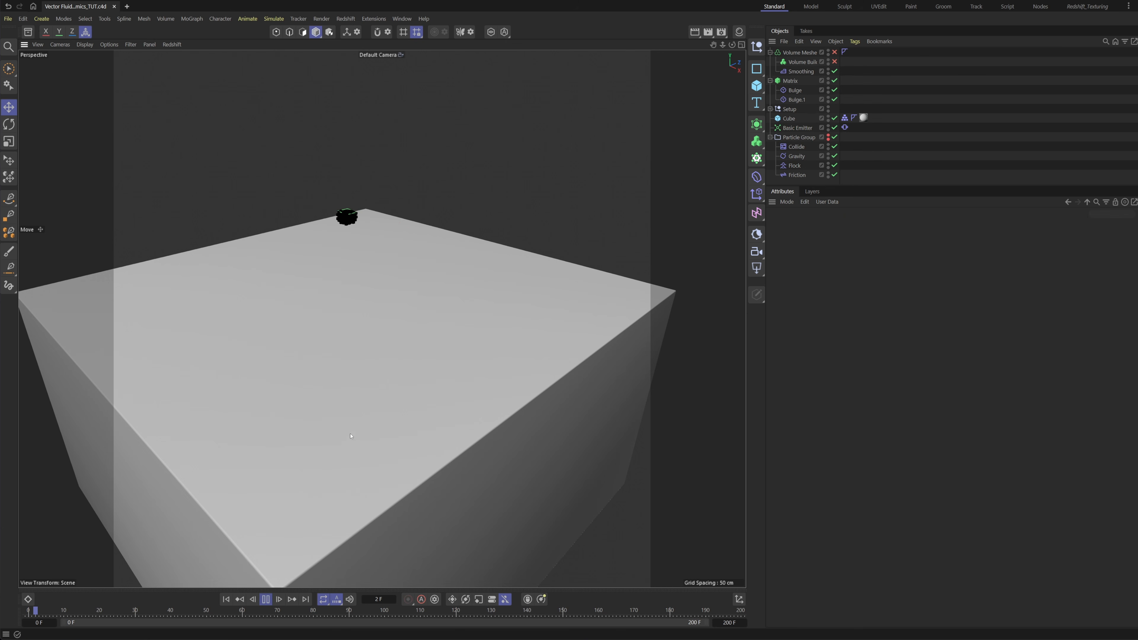
{"action": "left_click_drag", "start_coordinate": [349, 435], "coordinate": [380, 415], "text": "alt"}
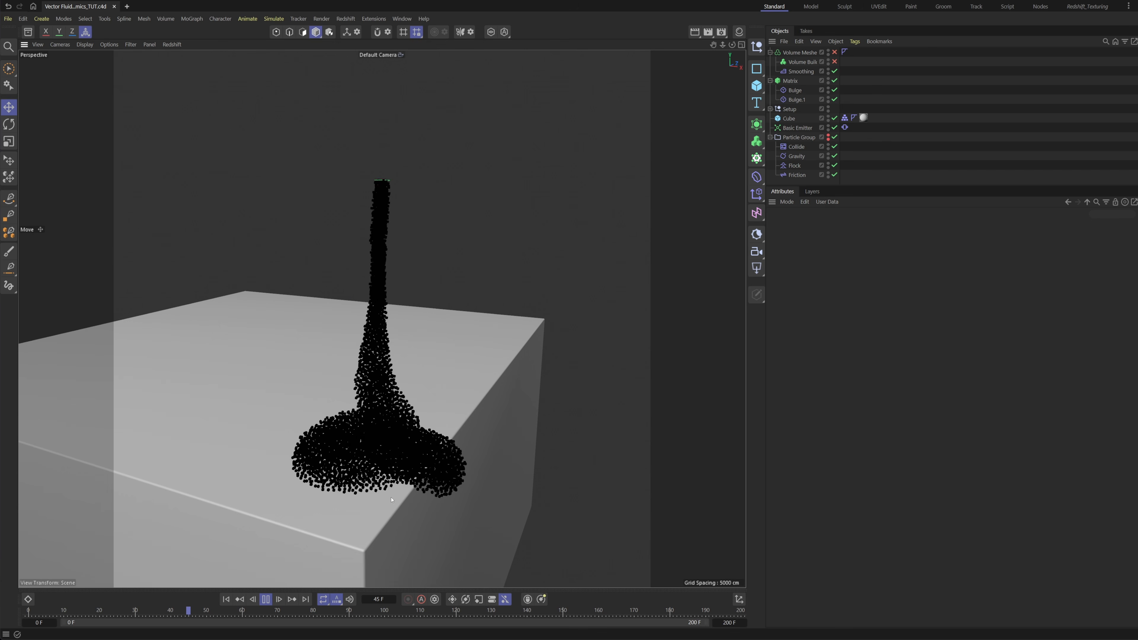
- Run the simulation to frame 78 and re-enable the Volume Mesher and Volume Builder to examine the fluid on the cube's edge
{"action": "left_click_drag", "start_coordinate": [401, 499], "coordinate": [436, 428], "text": "alt"}
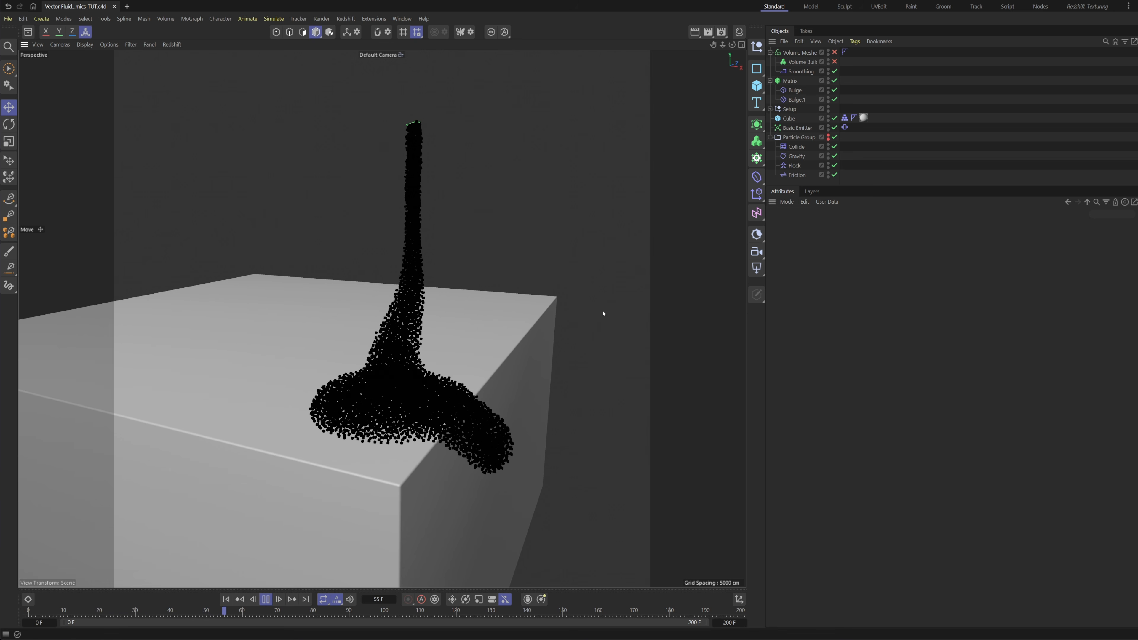
{"action": "left_click", "coordinate": [844, 128]}
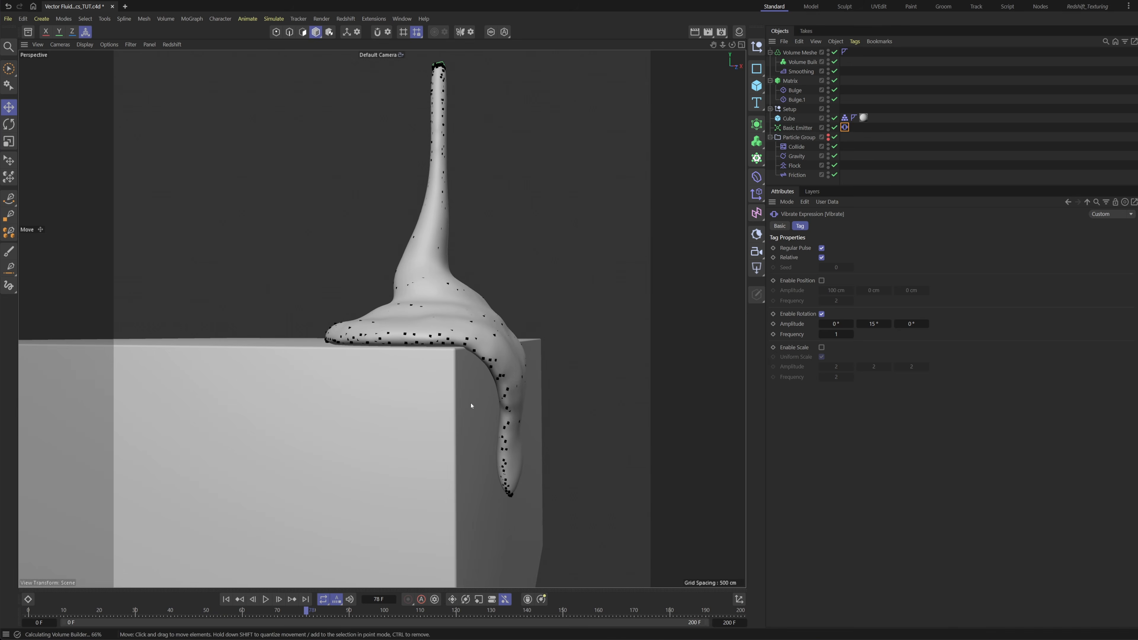
{"action": "left_click_drag", "start_coordinate": [502, 328], "coordinate": [495, 385], "text": "alt"}
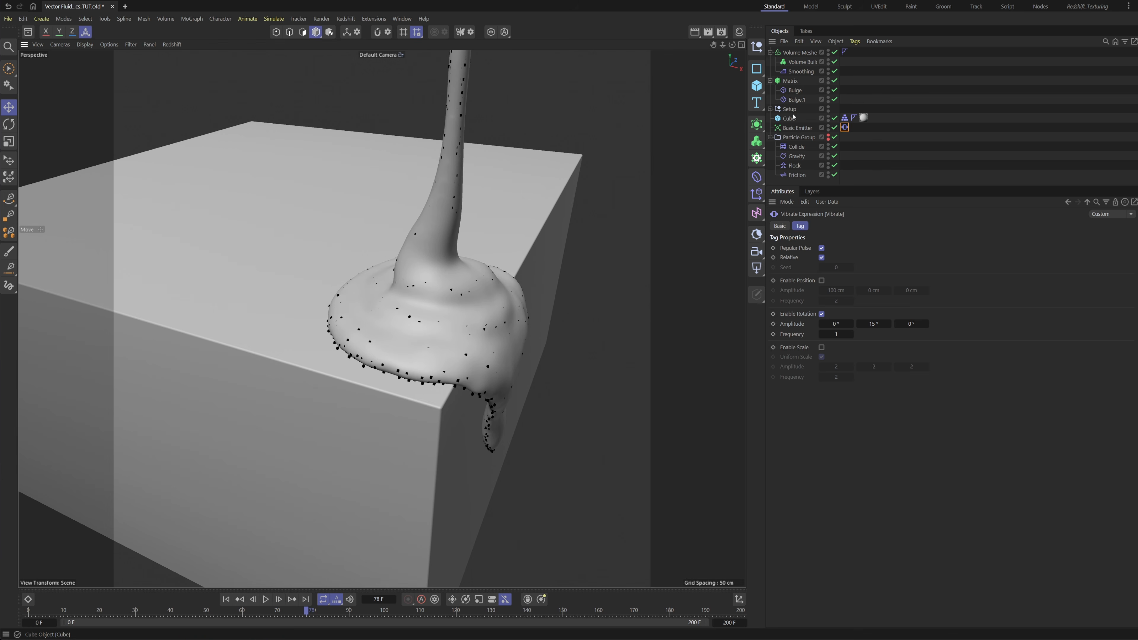
- Move the Basic Emitter to about -5.3 cm in X, replay the simulation, and examine the stream from several sides
{"action": "left_click", "coordinate": [799, 127]}
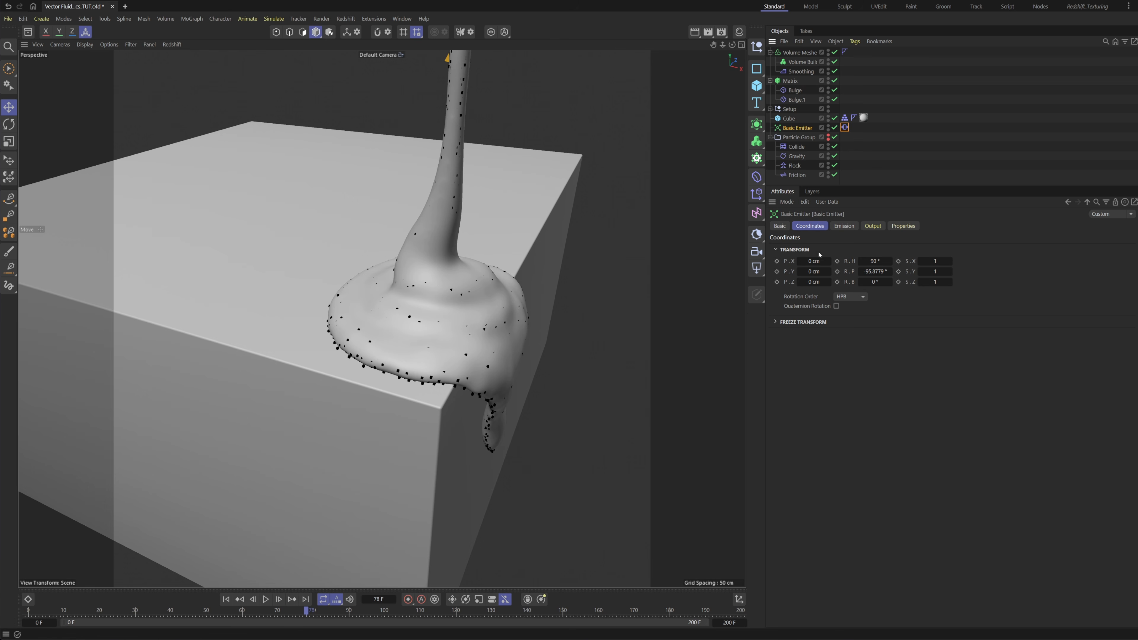
{"action": "key", "text": "o"}
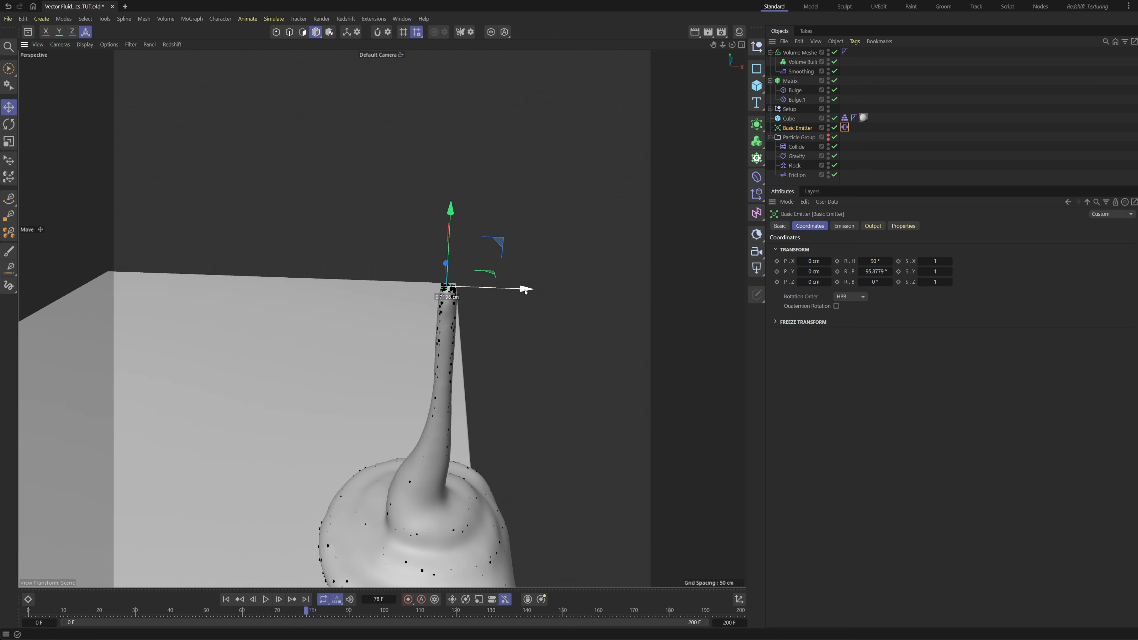
{"action": "left_click_drag", "start_coordinate": [525, 290], "coordinate": [509, 292]}
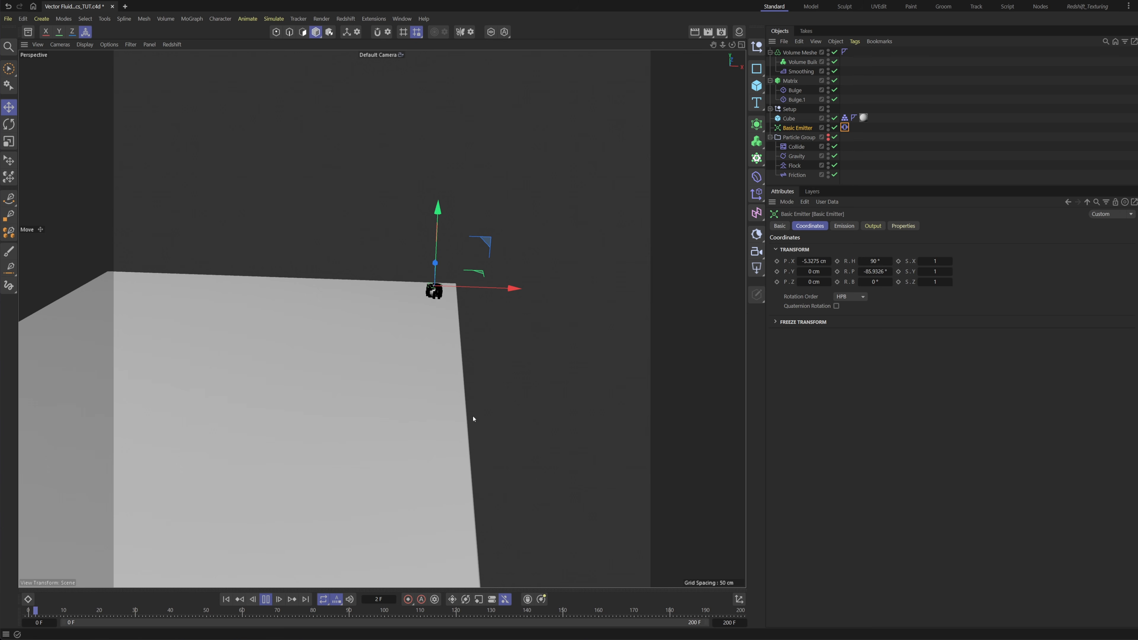
{"action": "middle_click_drag", "start_coordinate": [409, 375], "coordinate": [406, 289], "text": "alt"}
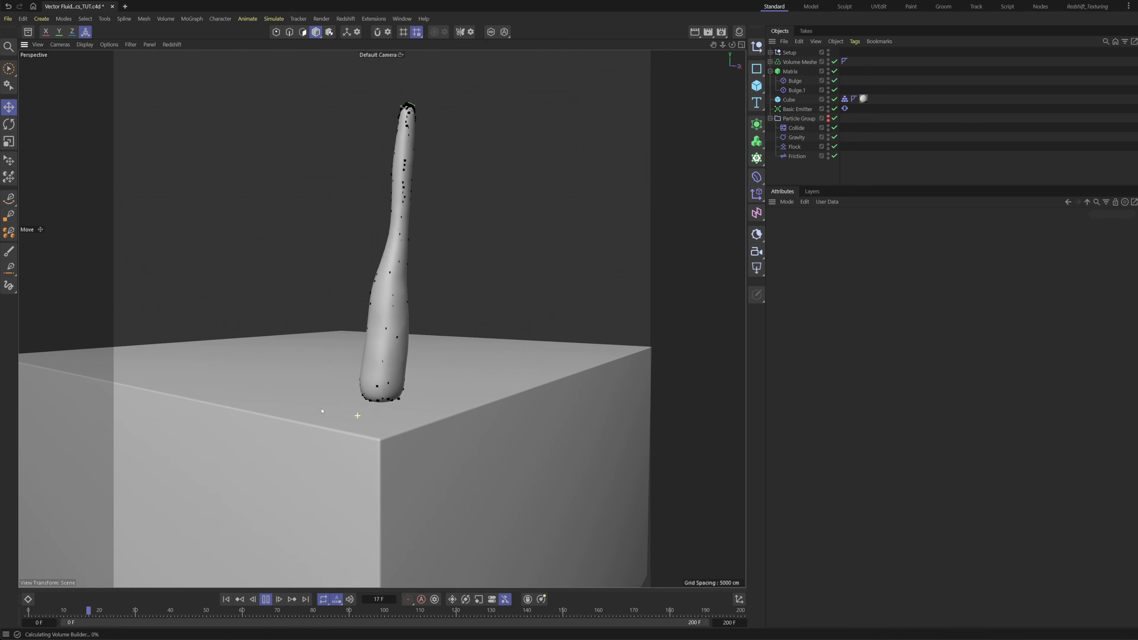
{"action": "left_click_drag", "start_coordinate": [350, 409], "coordinate": [375, 418], "text": "alt"}
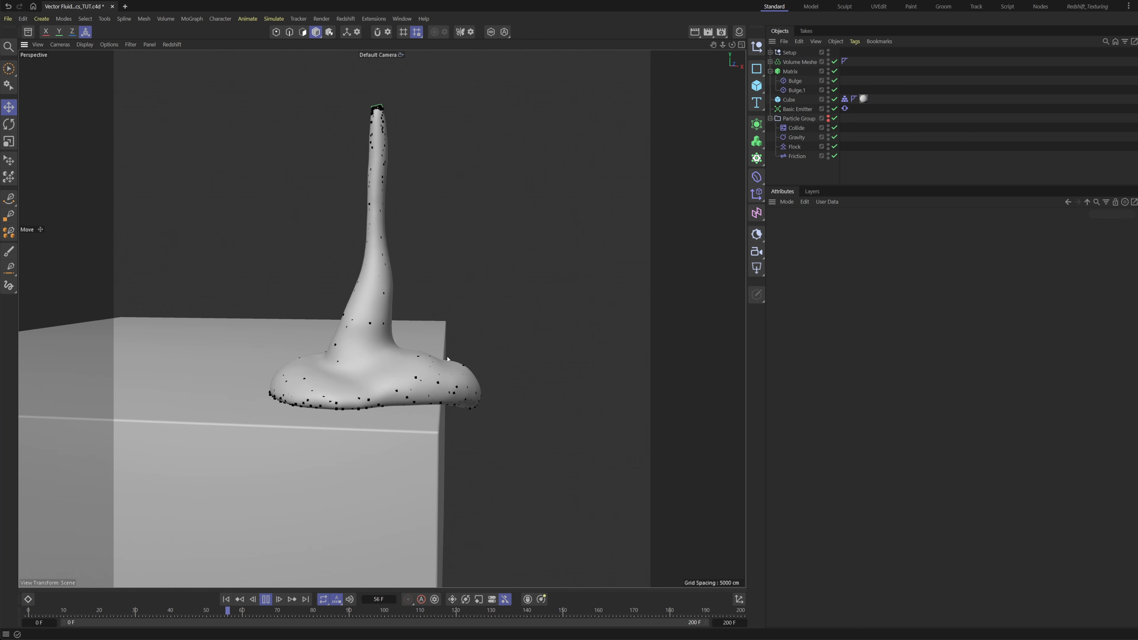
- Set the Flock's separation strength to 15 and restart the simulation from the first frame
{"action": "left_click", "coordinate": [785, 149]}
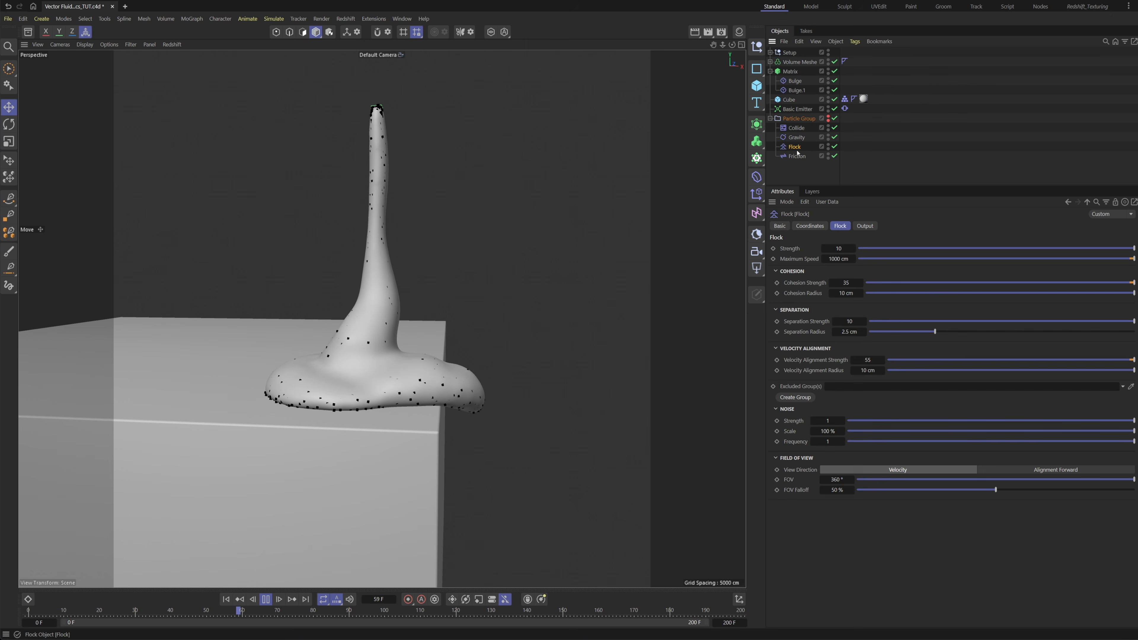
{"action": "left_click", "coordinate": [851, 322]}
{"action": "type", "text": "15"}
{"action": "key", "text": "Return"}
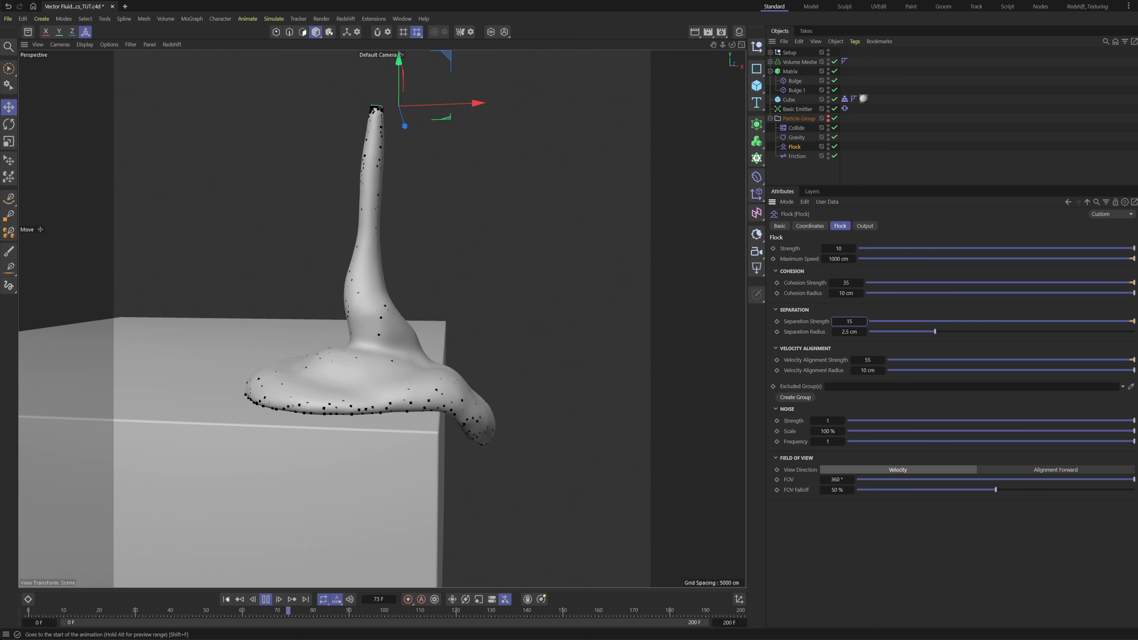
{"action": "left_click", "coordinate": [892, 162]}
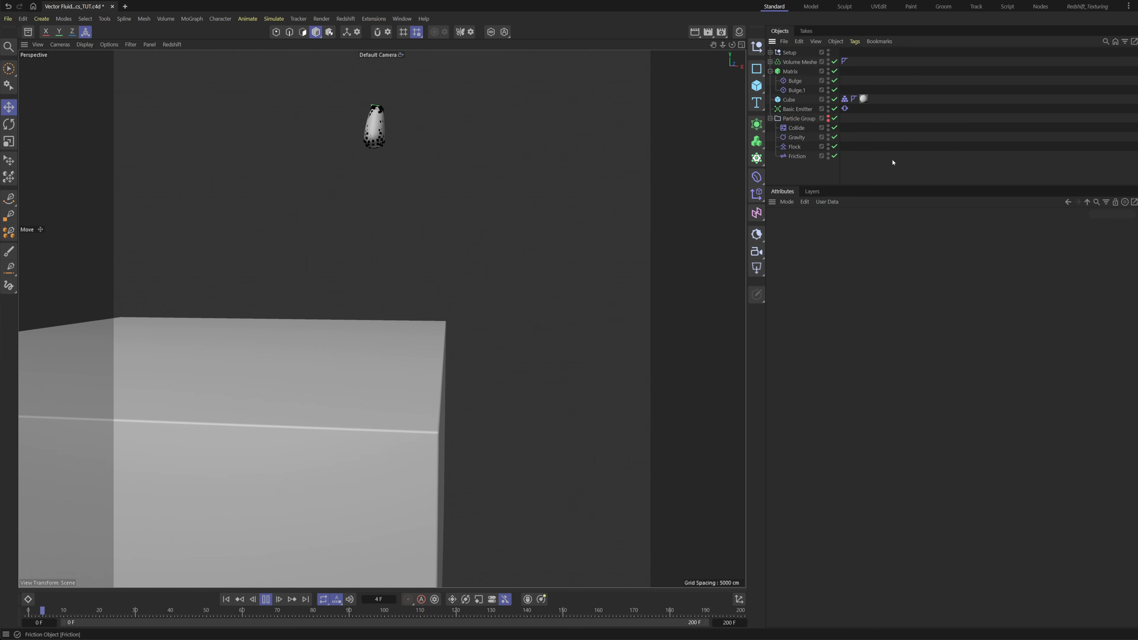
- View the simulation through the RS Camera up to frame 123 and move the second Bulge deformer upward along the drip
{"action": "left_click", "coordinate": [770, 52]}
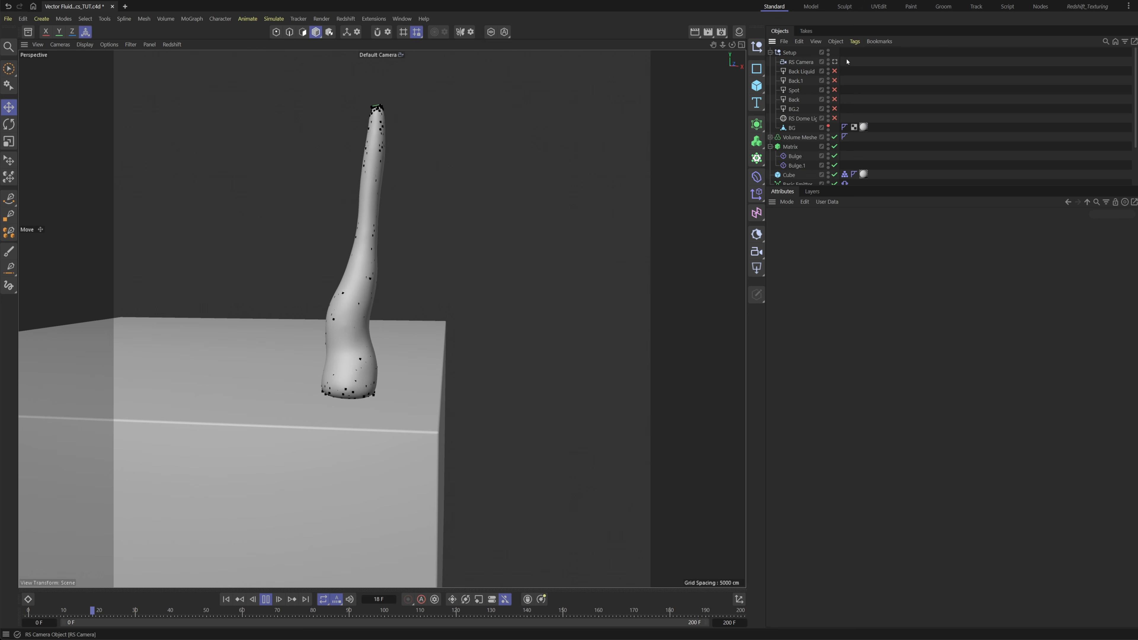
{"action": "left_click", "coordinate": [835, 61]}
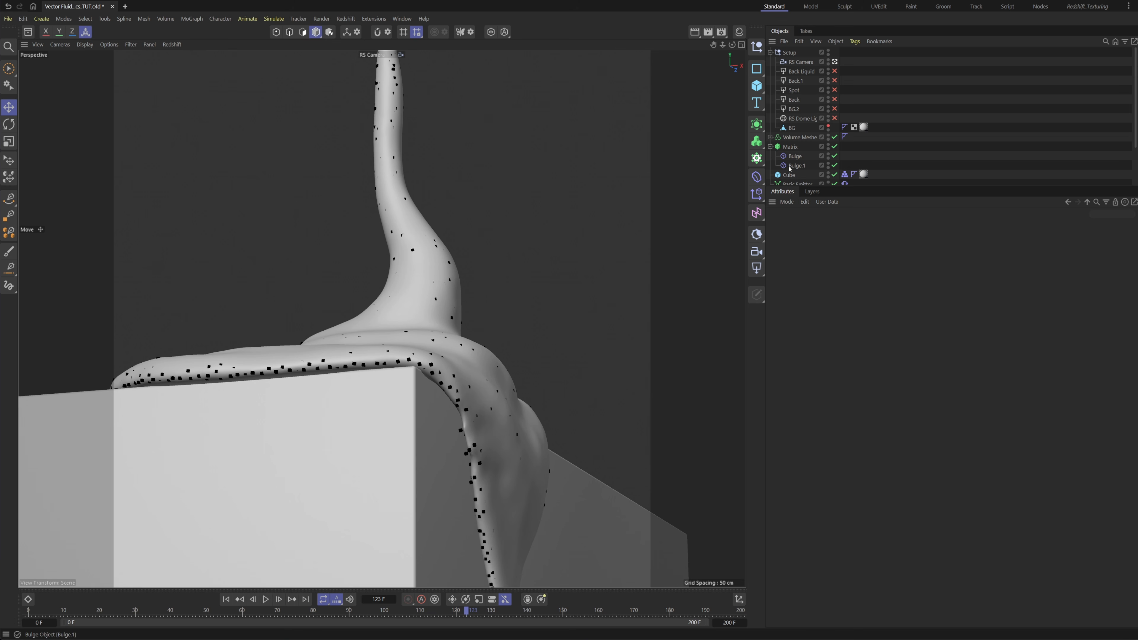
{"action": "left_click", "coordinate": [796, 165]}
{"action": "left_click_drag", "start_coordinate": [469, 518], "coordinate": [469, 484]}
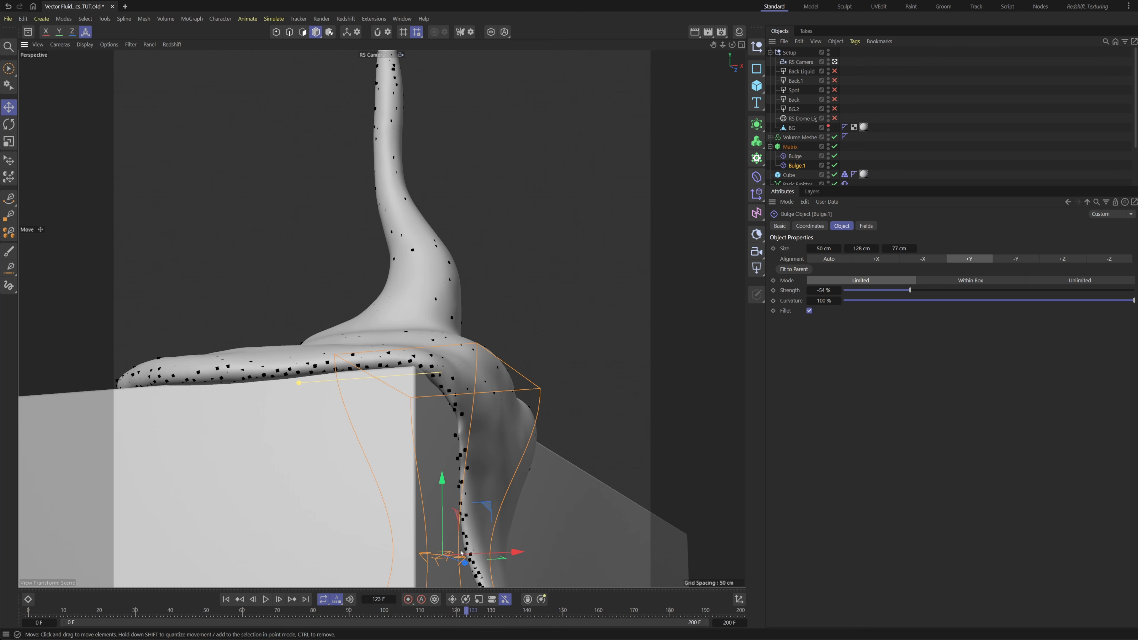
- Set the second Bulge deformer's strength to -49% and nudge its position against the cube's side in the front view
{"action": "middle_click", "coordinate": [456, 485]}
{"action": "middle_click", "coordinate": [637, 472]}
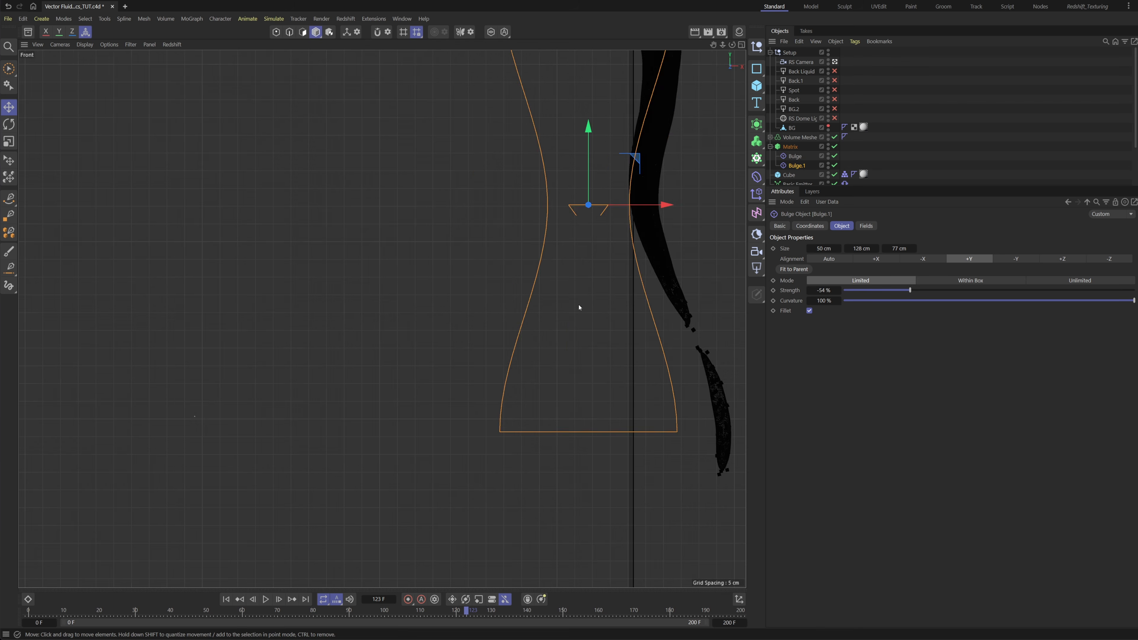
{"action": "middle_click_drag", "start_coordinate": [579, 308], "coordinate": [503, 564], "text": "alt"}
{"action": "middle_click_drag", "start_coordinate": [539, 477], "coordinate": [526, 416], "text": "alt"}
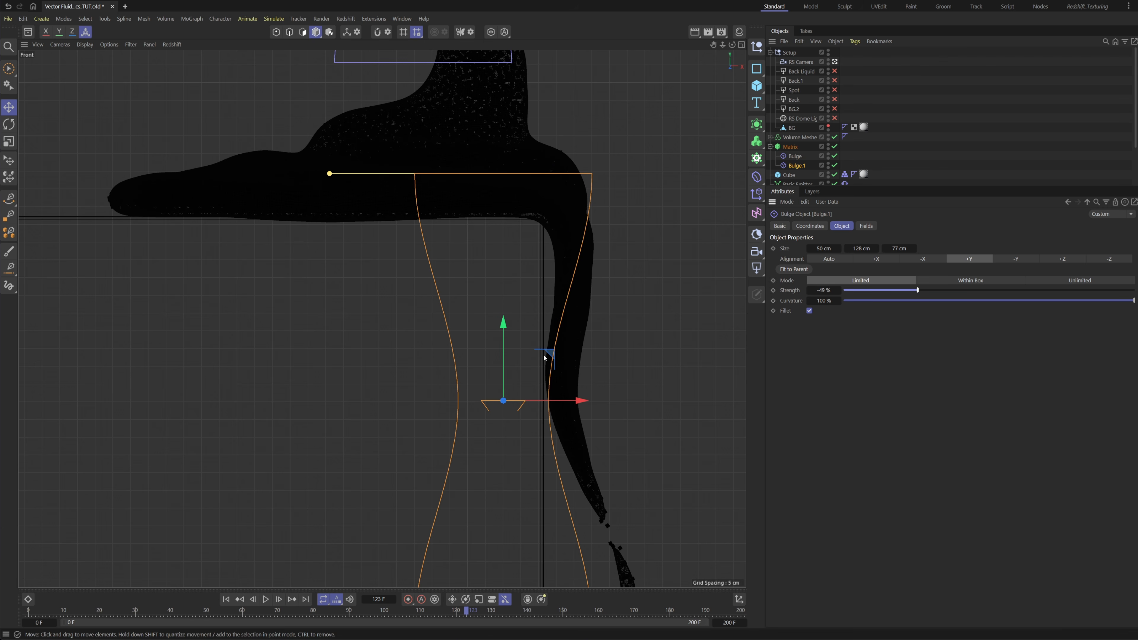
{"action": "mouse_move", "coordinate": [545, 357]}
{"action": "left_mouse_down"}
{"action": "mouse_move", "coordinate": [542, 336]}
{"action": "mouse_move", "coordinate": [549, 359]}
{"action": "left_mouse_up"}
{"action": "key", "text": "F1"}
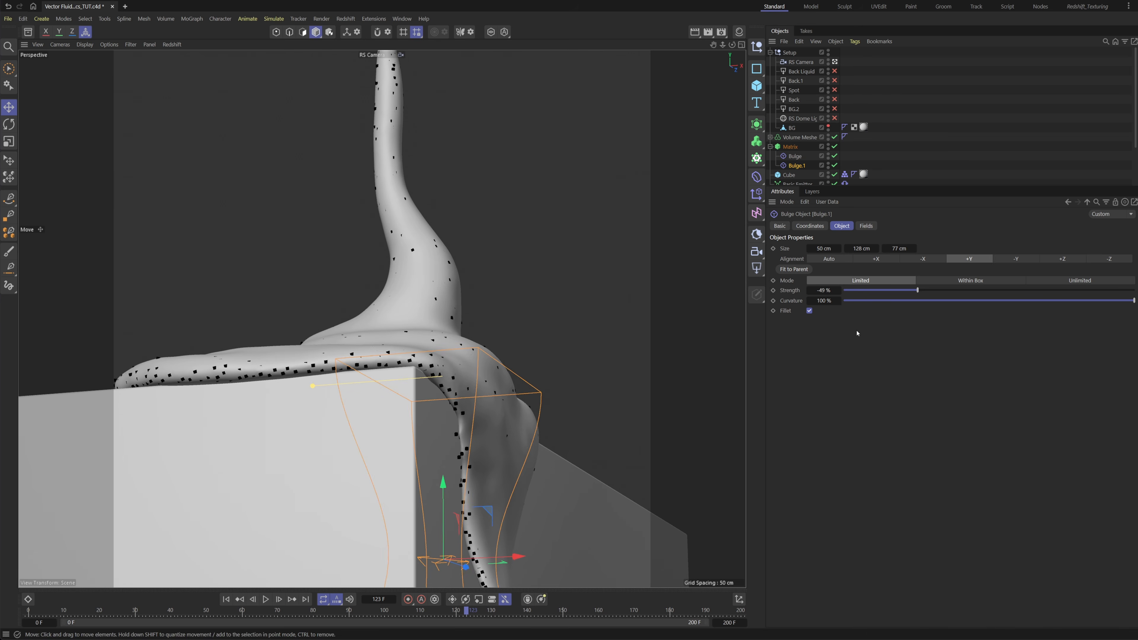
- Enable the Setup group's lights and BG backdrop and save the scene
{"action": "left_click", "coordinate": [954, 147]}
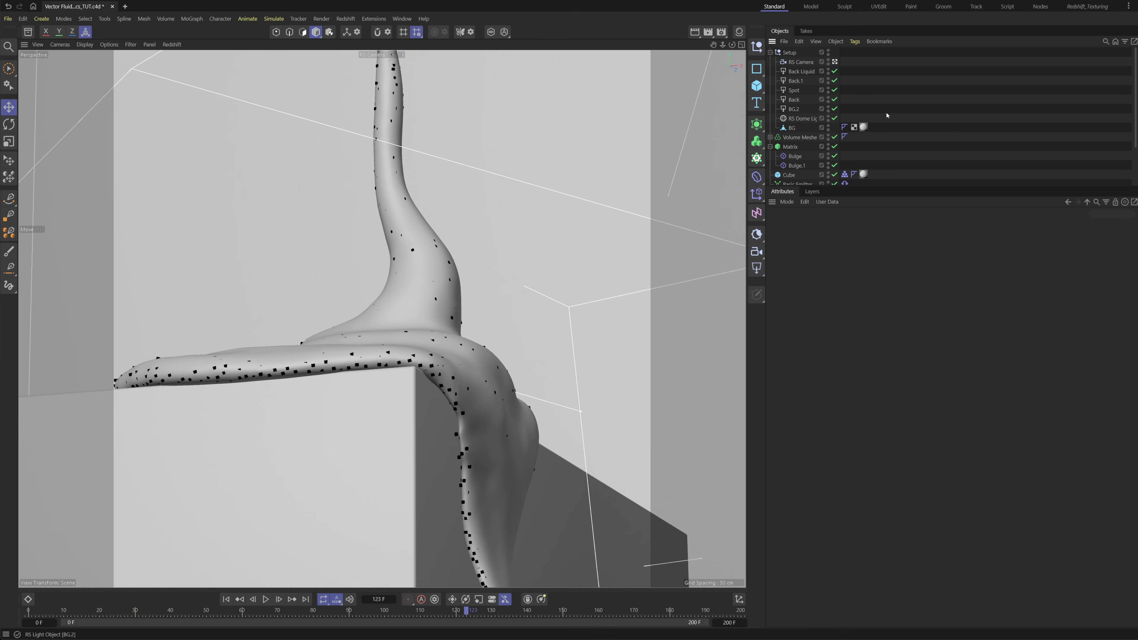
{"action": "key", "text": "ctrl+s"}
- Apply the Liquid material to the Volume Mesher and collapse the Volume Mesher and Matrix hierarchies
{"action": "left_click", "coordinate": [739, 31]}
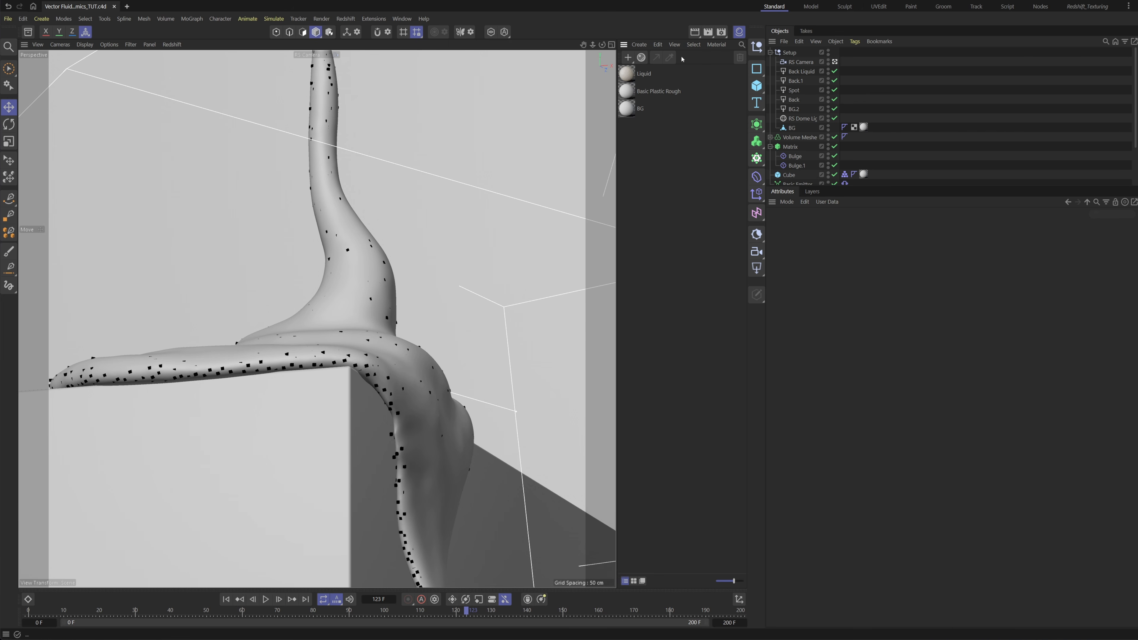
{"action": "left_click_drag", "start_coordinate": [628, 77], "coordinate": [907, 90]}
{"action": "left_click_drag", "start_coordinate": [788, 140], "coordinate": [815, 141]}
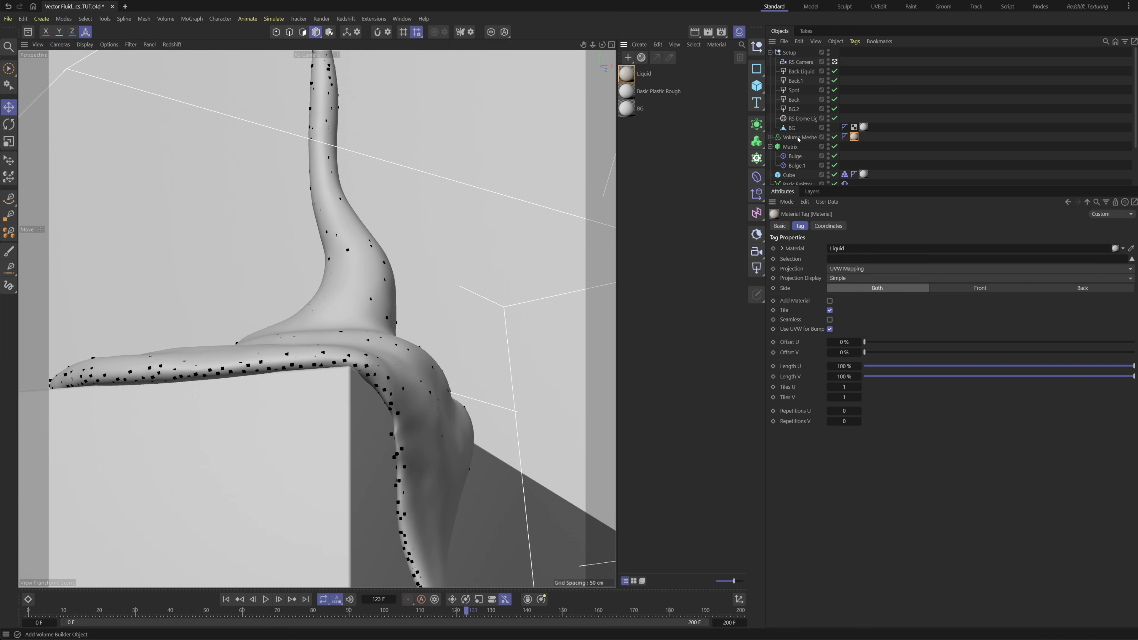
{"action": "left_click", "coordinate": [769, 138]}
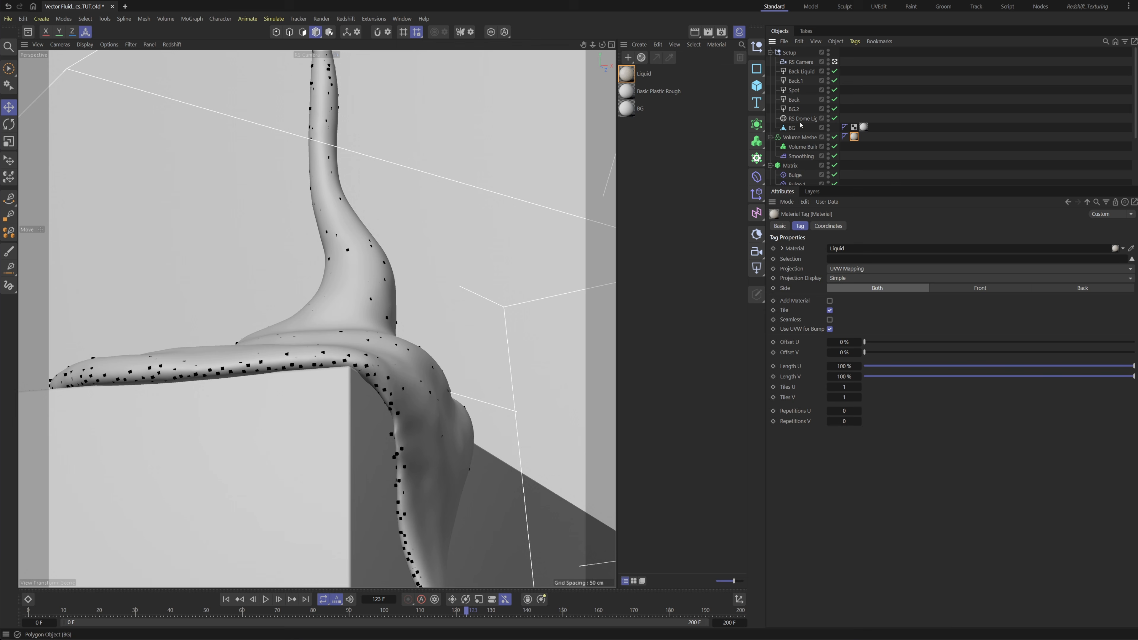
{"action": "left_click", "coordinate": [769, 165]}
{"action": "left_click", "coordinate": [769, 138]}
{"action": "scroll", "coordinate": [890, 146], "scroll_direction": "down", "scroll_amount": 2}
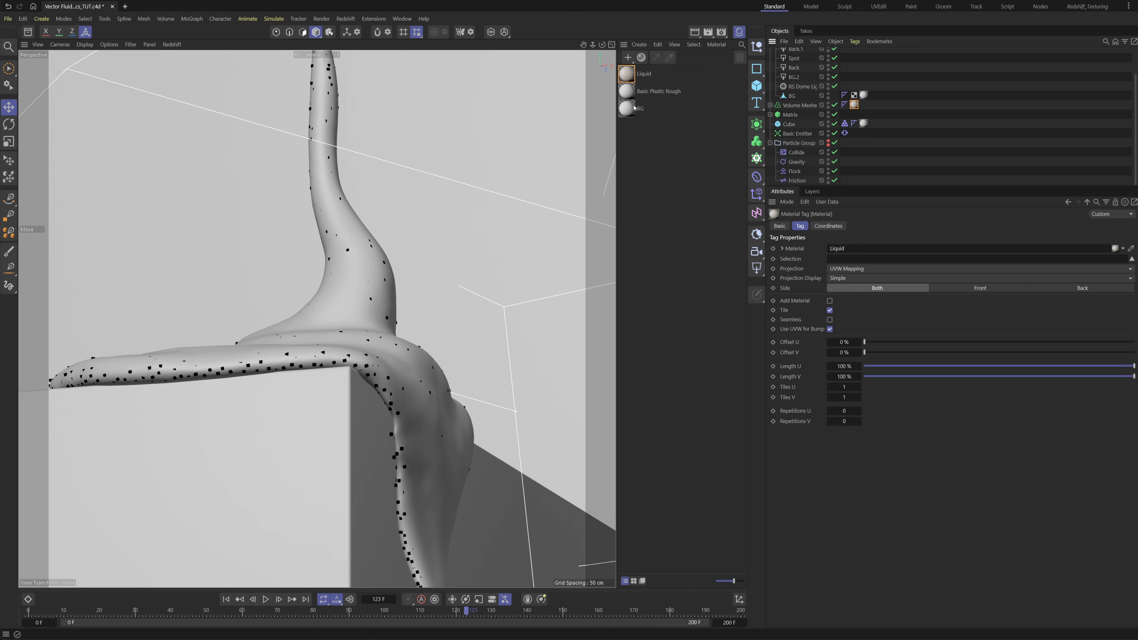
- Start a Redshift RenderView preview and add the Volume Mesher to the Back Liquid light's Project object list
{"action": "left_click", "coordinate": [347, 19]}
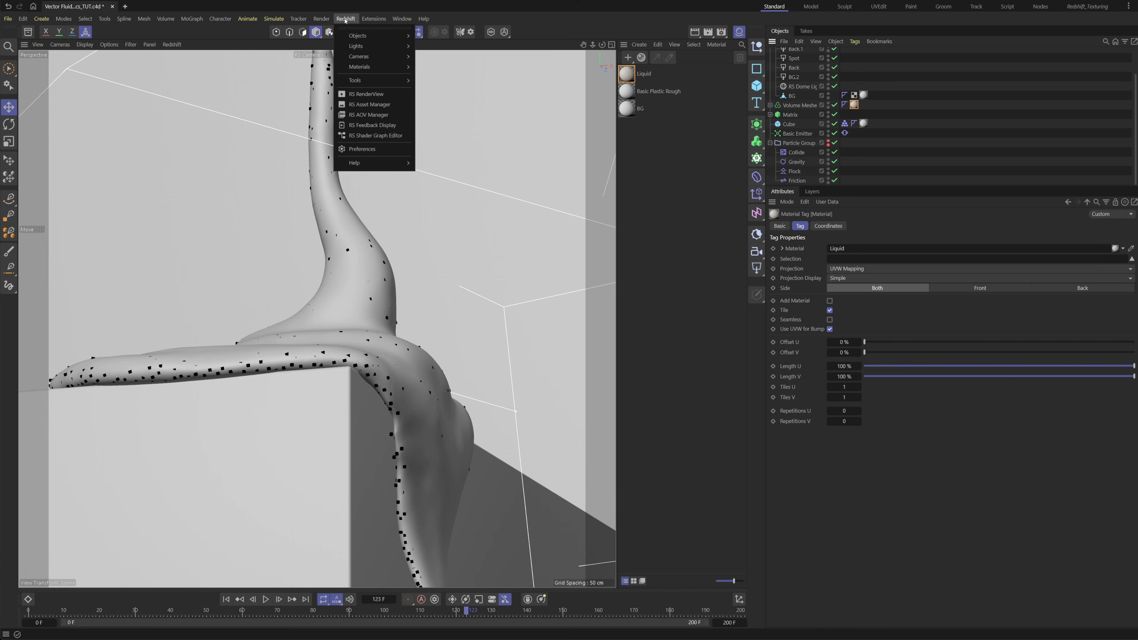
{"action": "left_click", "coordinate": [362, 95]}
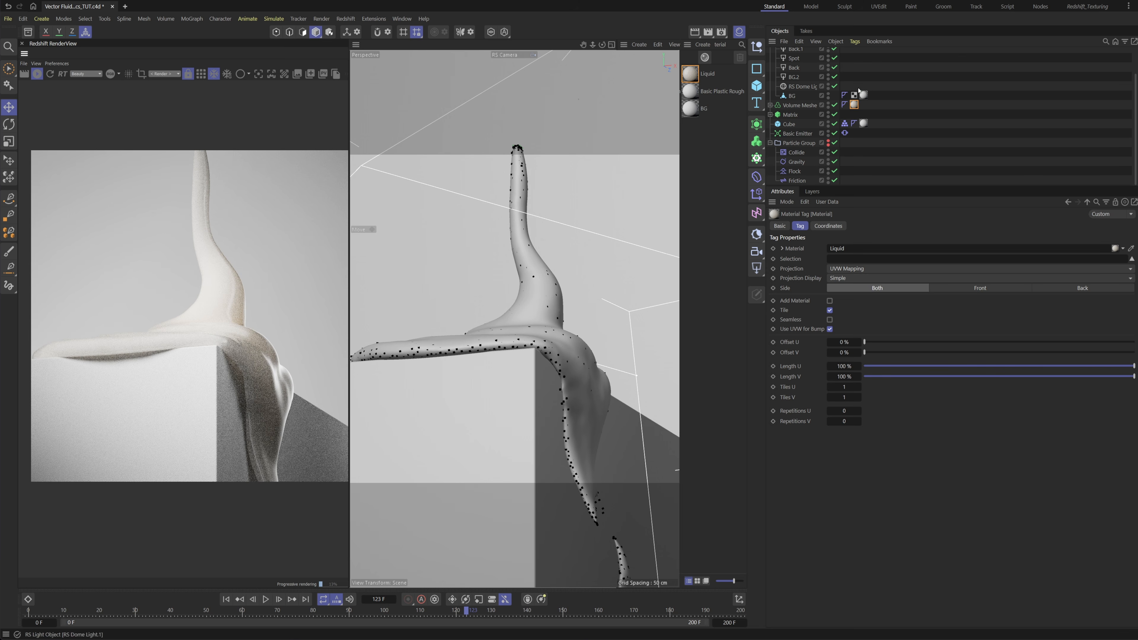
{"action": "scroll", "coordinate": [808, 74], "scroll_direction": "up", "scroll_amount": 2}
{"action": "left_click", "coordinate": [798, 71]}
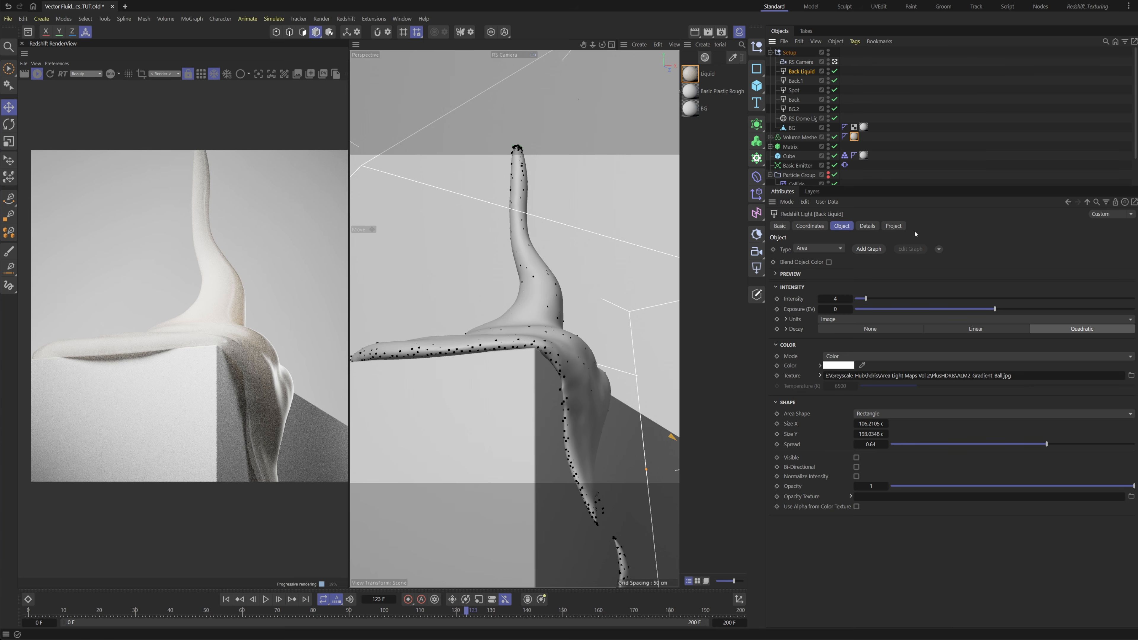
{"action": "left_click", "coordinate": [893, 225]}
{"action": "left_click_drag", "start_coordinate": [792, 138], "coordinate": [879, 326]}
{"action": "left_click", "coordinate": [908, 123]}
{"action": "left_click", "coordinate": [771, 52]}
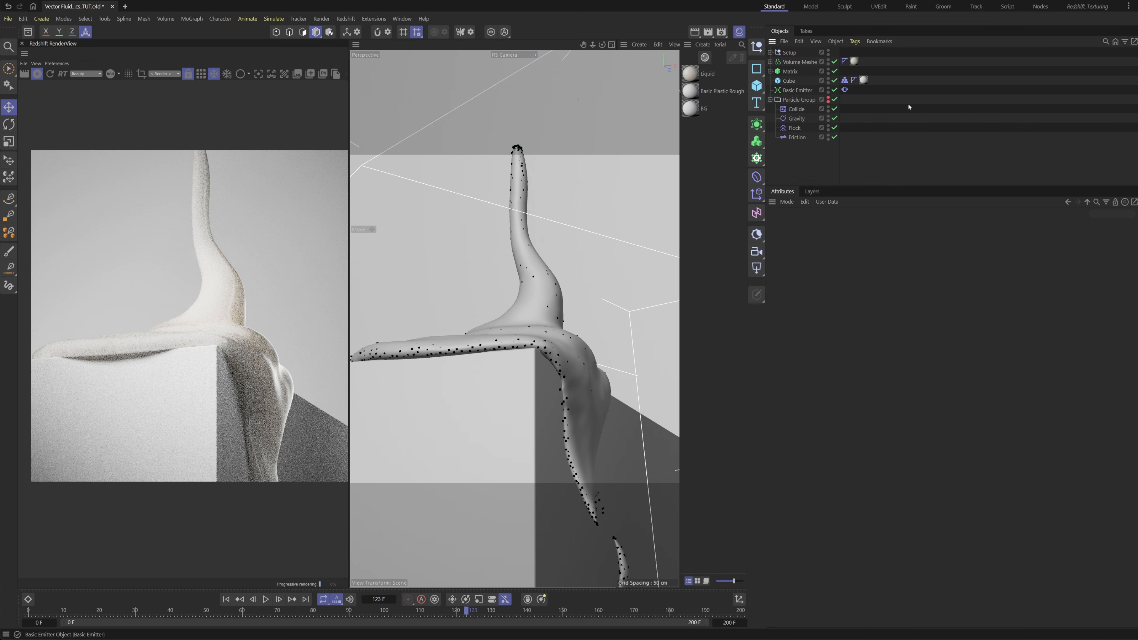
- Enlarge the Redshift RenderView and examine the rendered liquid flowing over the cube's corner
{"action": "scroll", "coordinate": [174, 275], "scroll_direction": "down", "scroll_amount": 1}
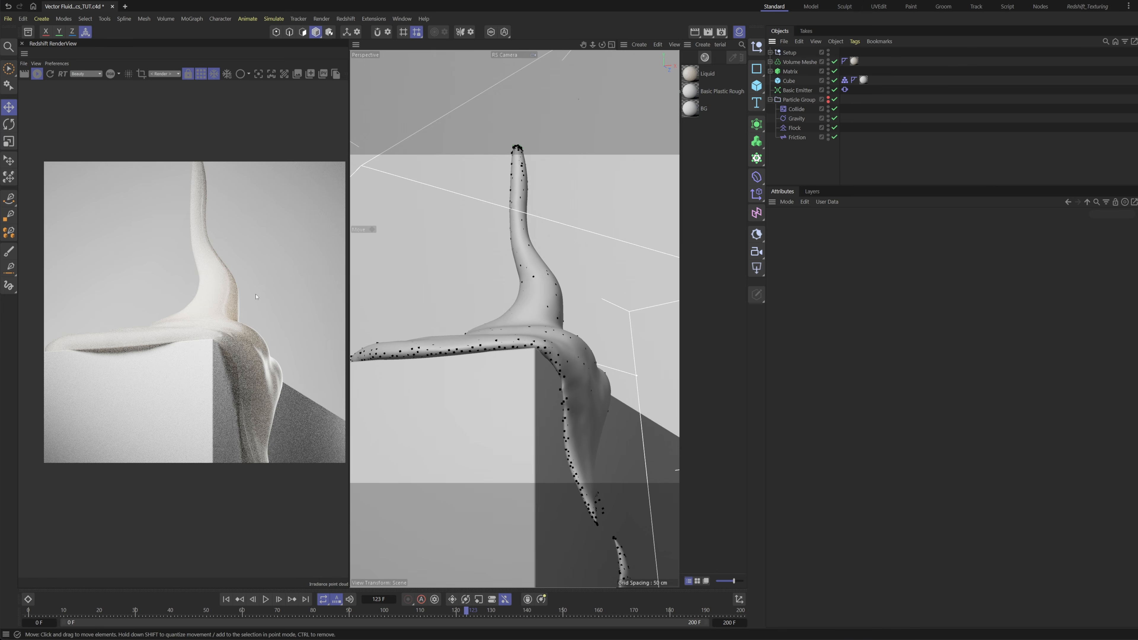
{"action": "scroll", "coordinate": [250, 296], "scroll_direction": "up", "scroll_amount": 1}
{"action": "middle_click_drag", "start_coordinate": [251, 296], "coordinate": [244, 288]}
{"action": "left_click_drag", "start_coordinate": [349, 207], "coordinate": [452, 208]}
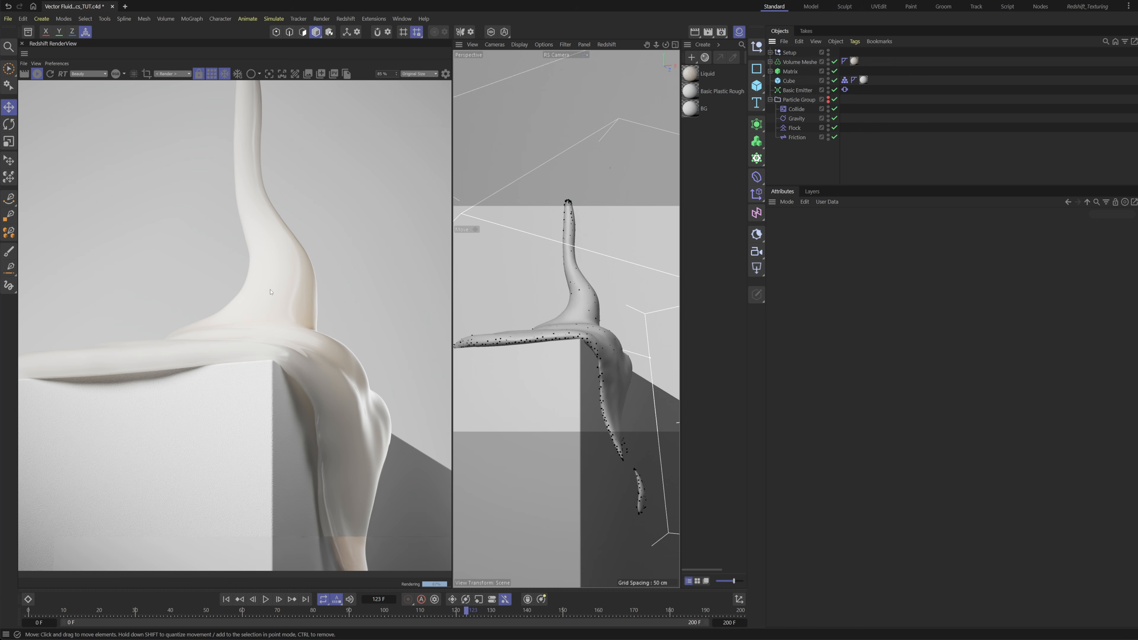
{"action": "scroll", "coordinate": [328, 408], "scroll_direction": "down", "scroll_amount": 1}
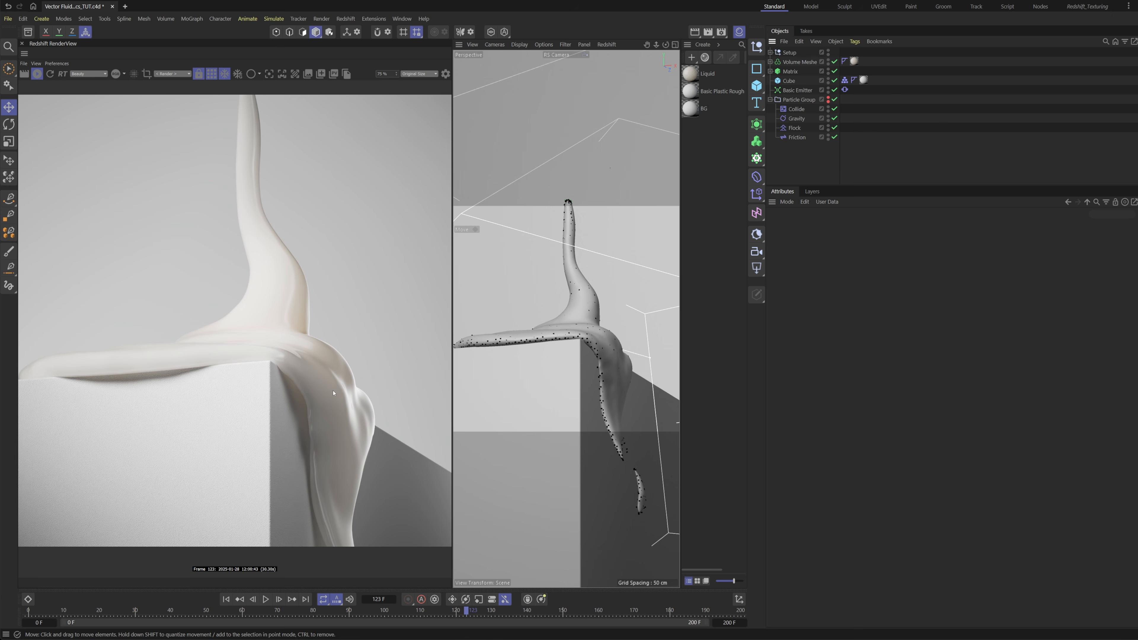
{"action": "left_click", "coordinate": [770, 52]}
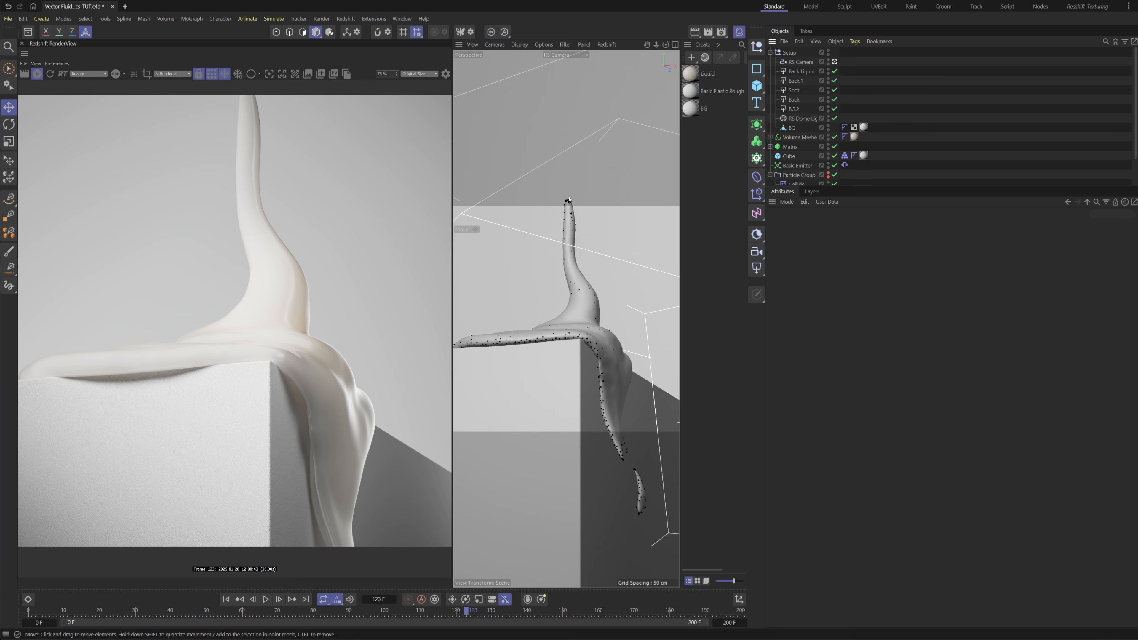
{"action": "scroll", "coordinate": [319, 262], "scroll_direction": "down", "scroll_amount": 1}
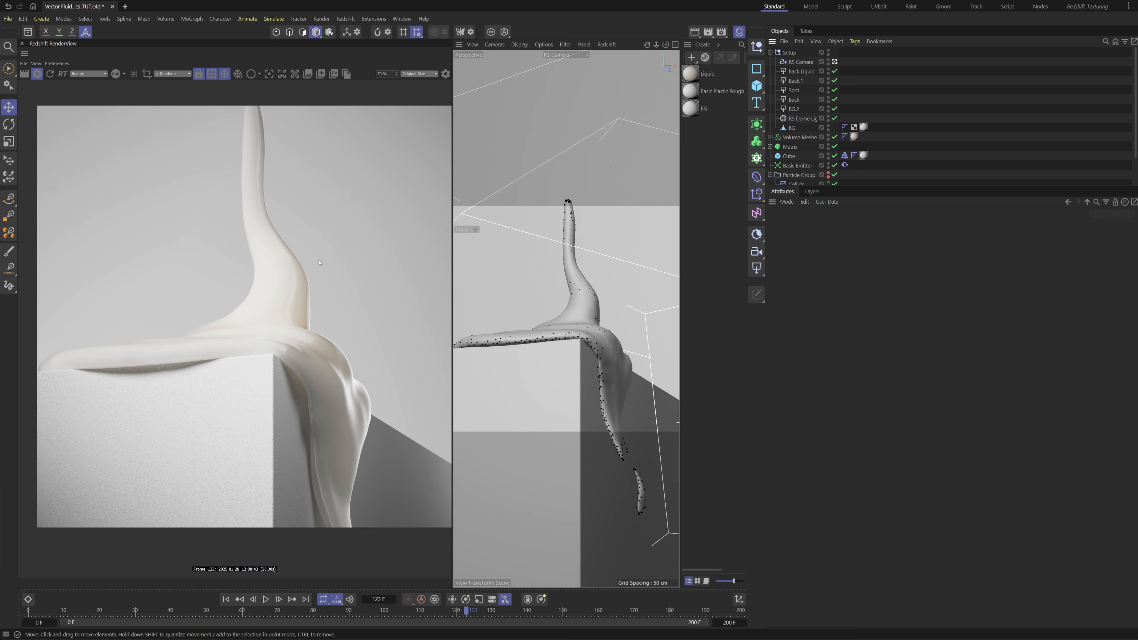
{"action": "scroll", "coordinate": [812, 161], "scroll_direction": "down", "scroll_amount": 2}
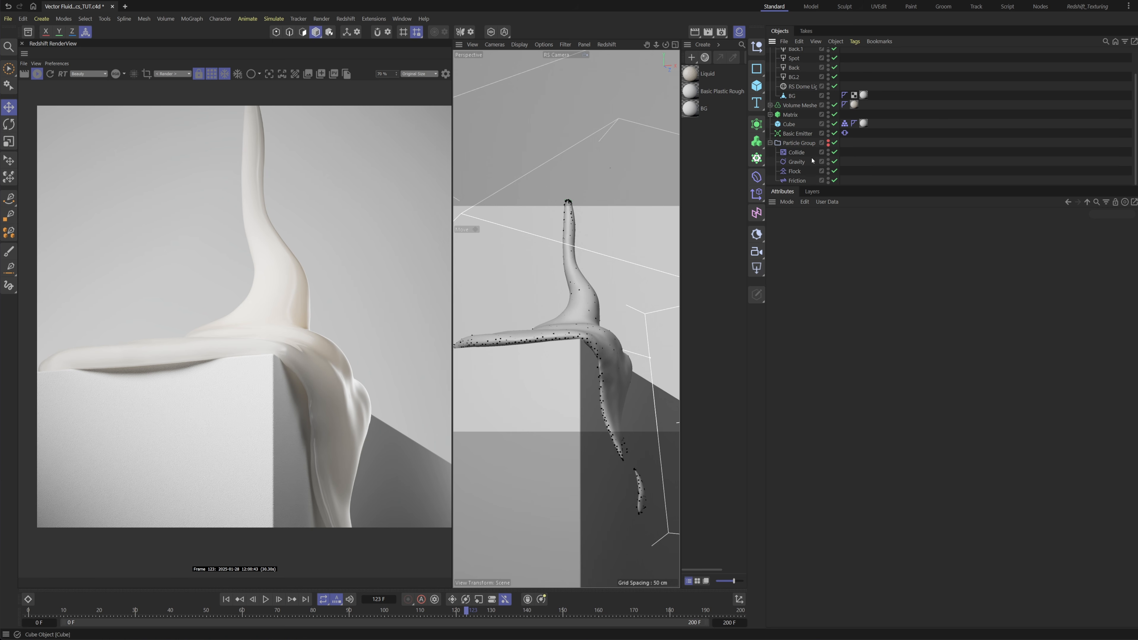
{"action": "left_click", "coordinate": [770, 115]}
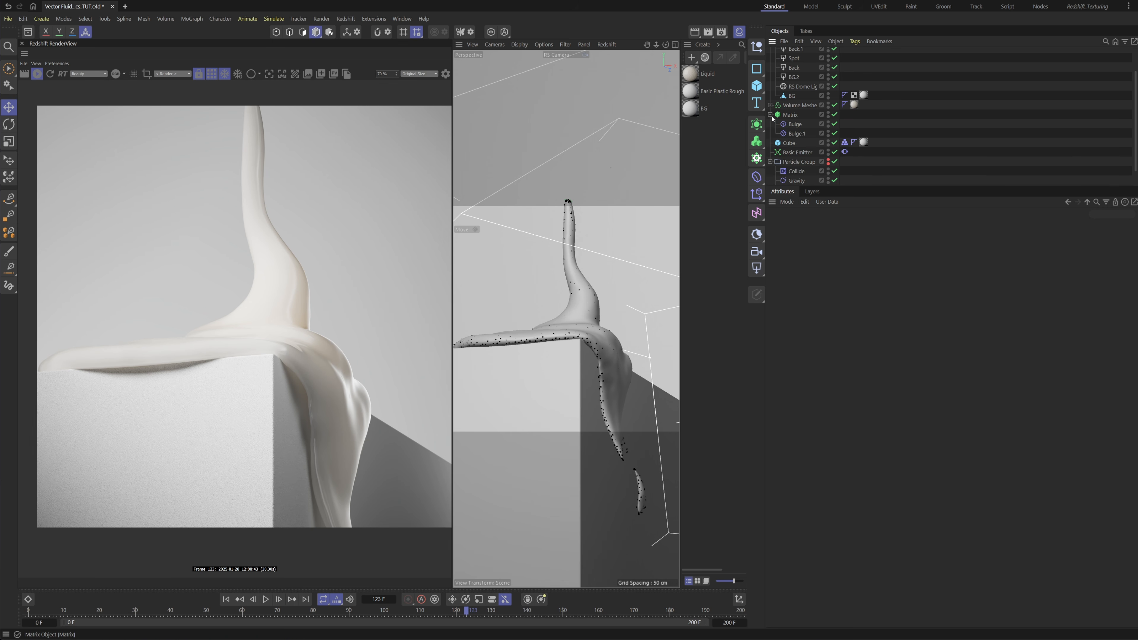
{"action": "left_click", "coordinate": [796, 132]}
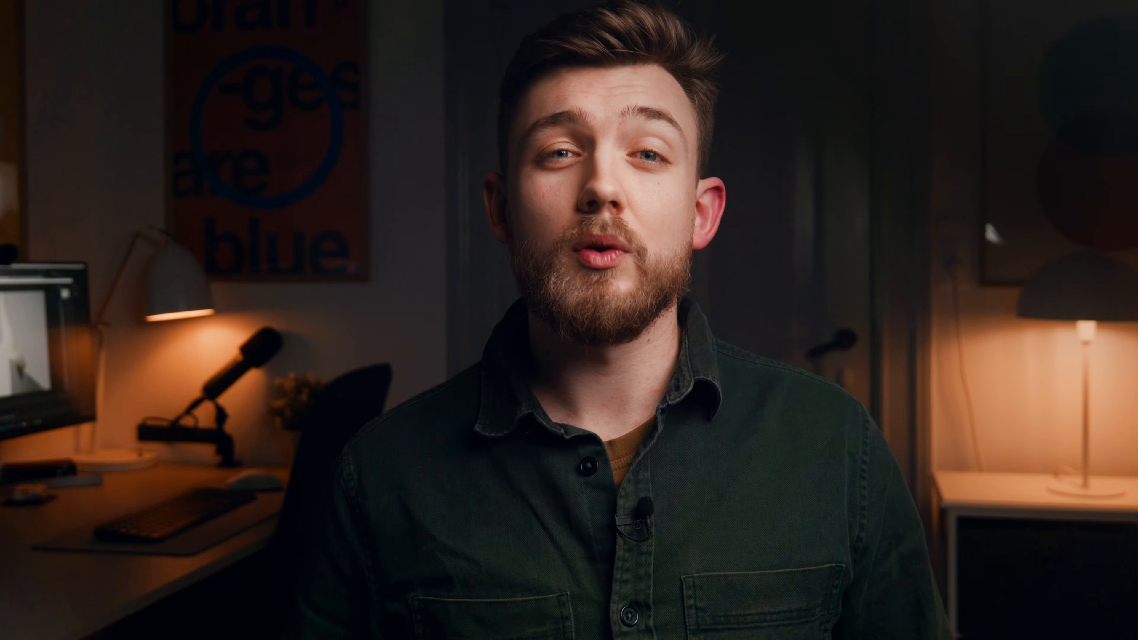